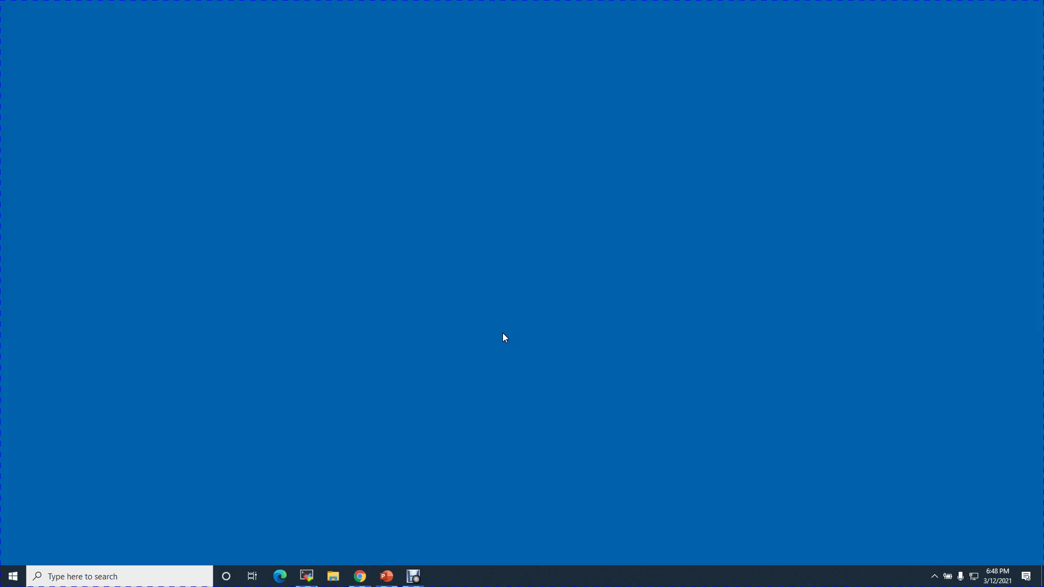
Restore the Lab ppt presentation at the slide 7 IP address table
click(386, 576)
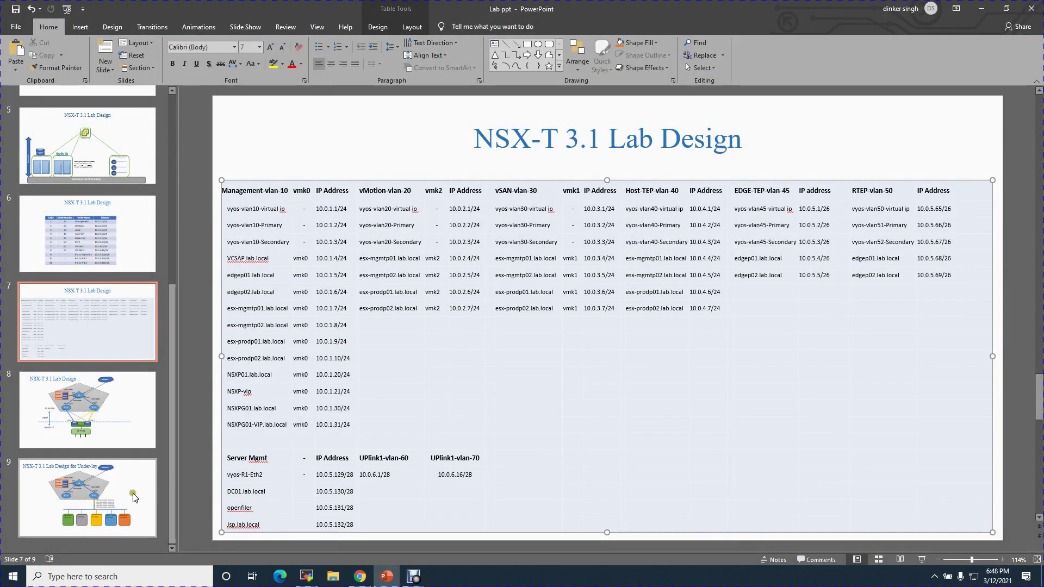
Review the under-lay network design slide and the IP address table slide
click(106, 500)
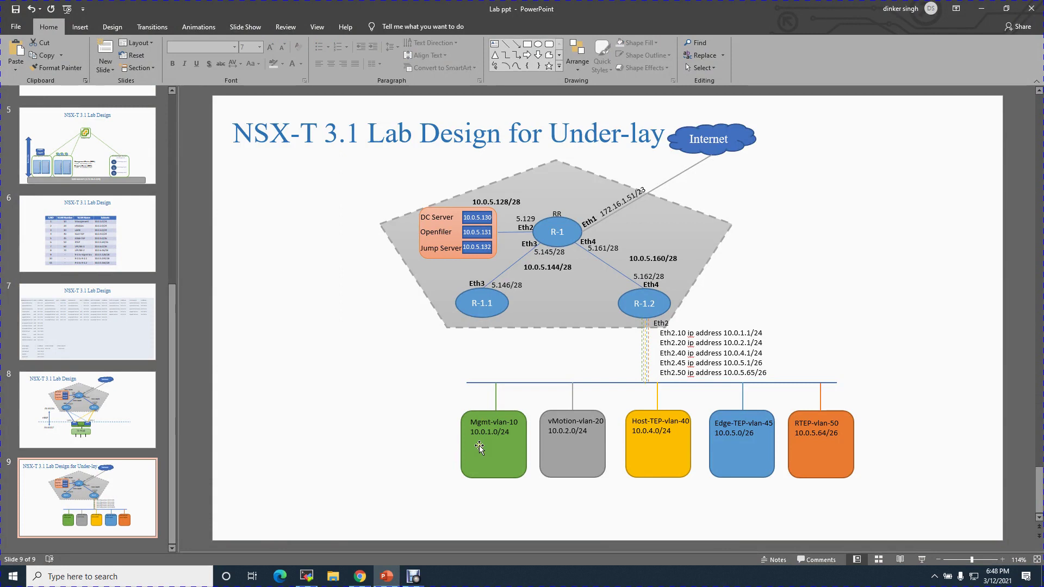
click(66, 321)
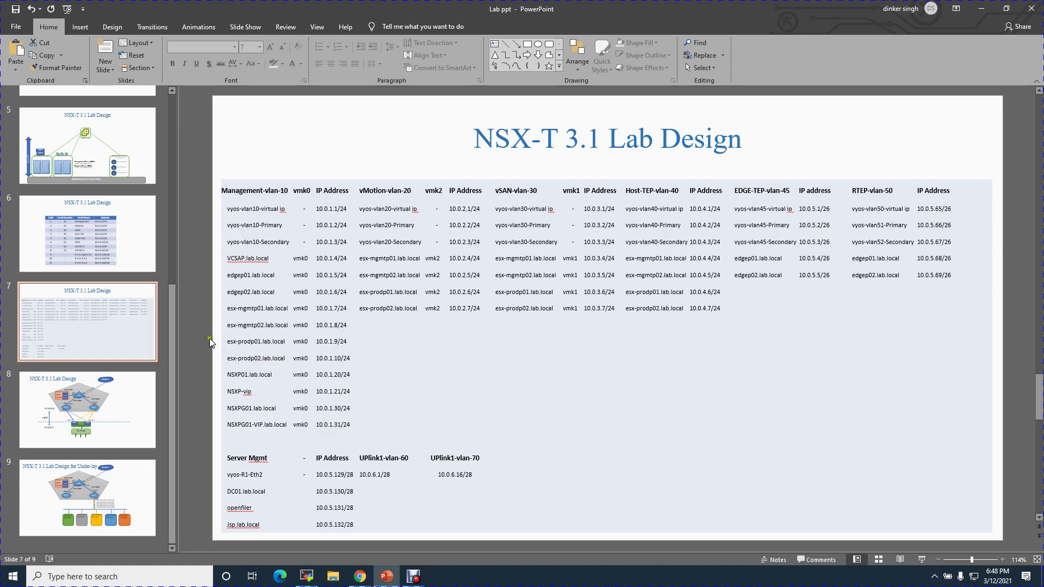
drag(175, 328, 174, 202)
Review the Underlay setup and nested lab design slides, then return to the esx-prodp02 summary in vSphere
click(64, 299)
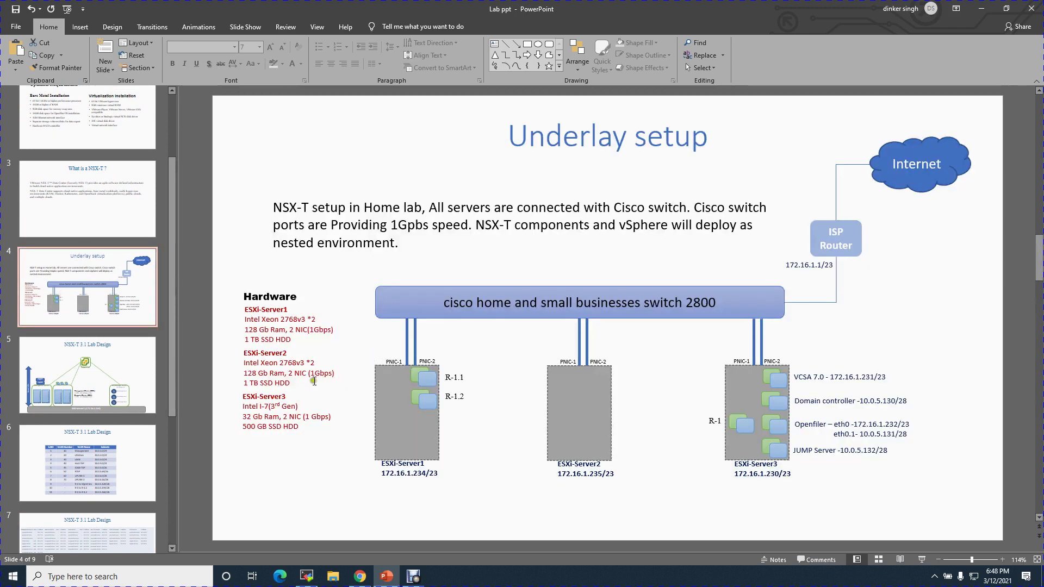
click(85, 396)
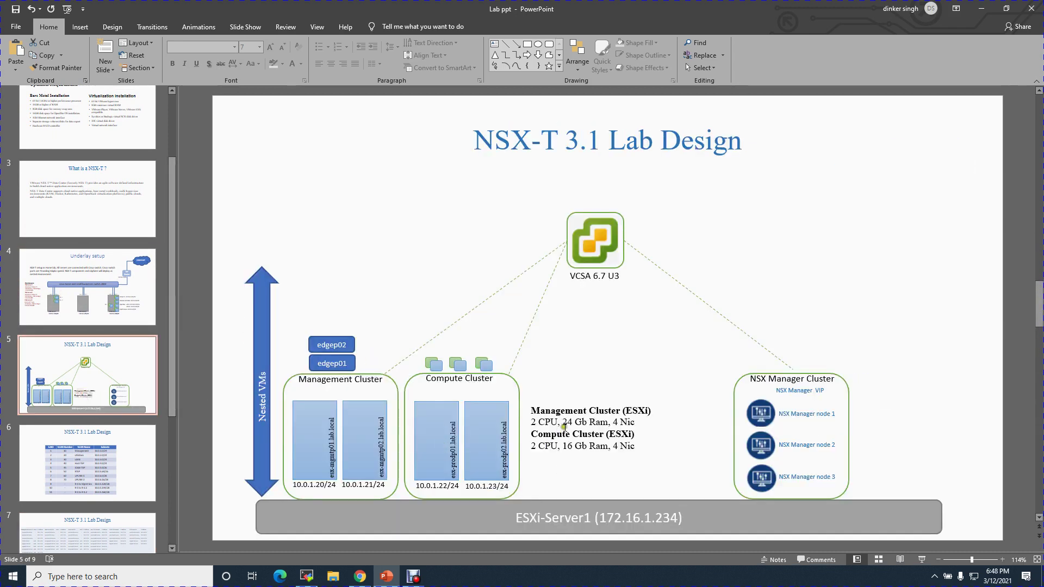
click(545, 412)
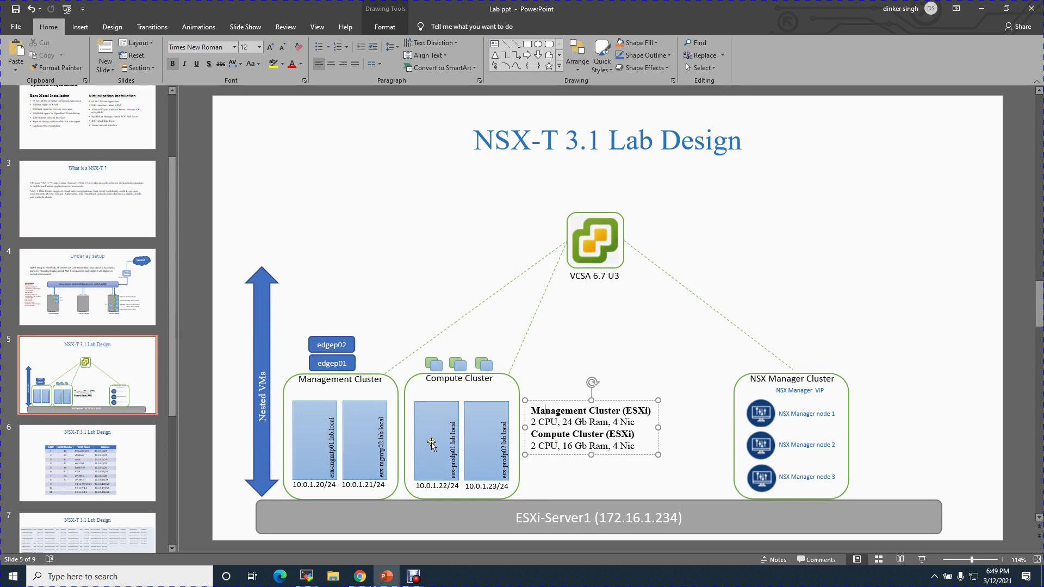
click(360, 578)
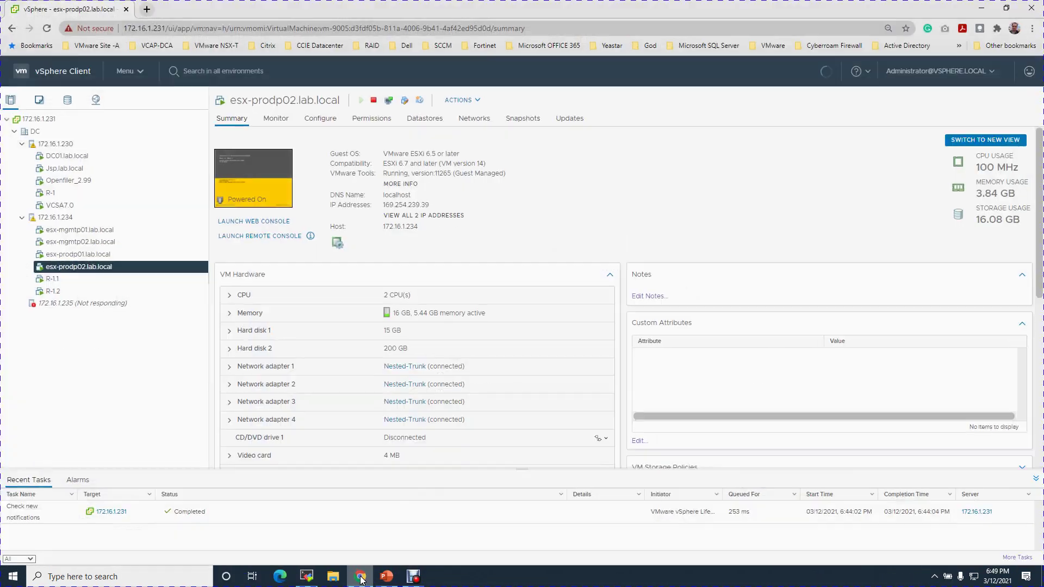
Review the esx-mgmtp01, esx-mgmtp02, esx-prodp01 and esx-prodp02 summaries, then reselect esx-mgmtp01
click(103, 233)
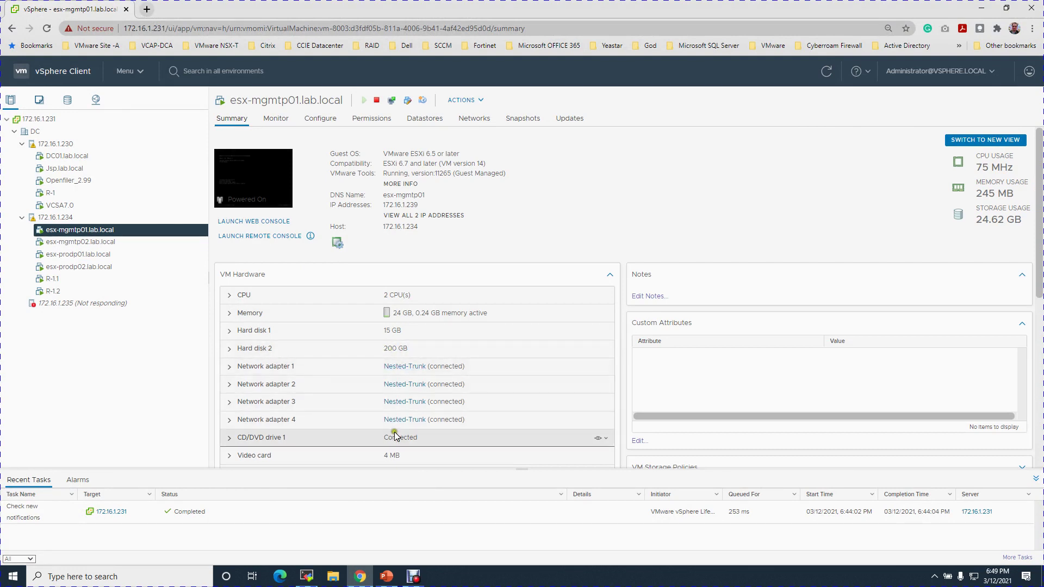
click(107, 244)
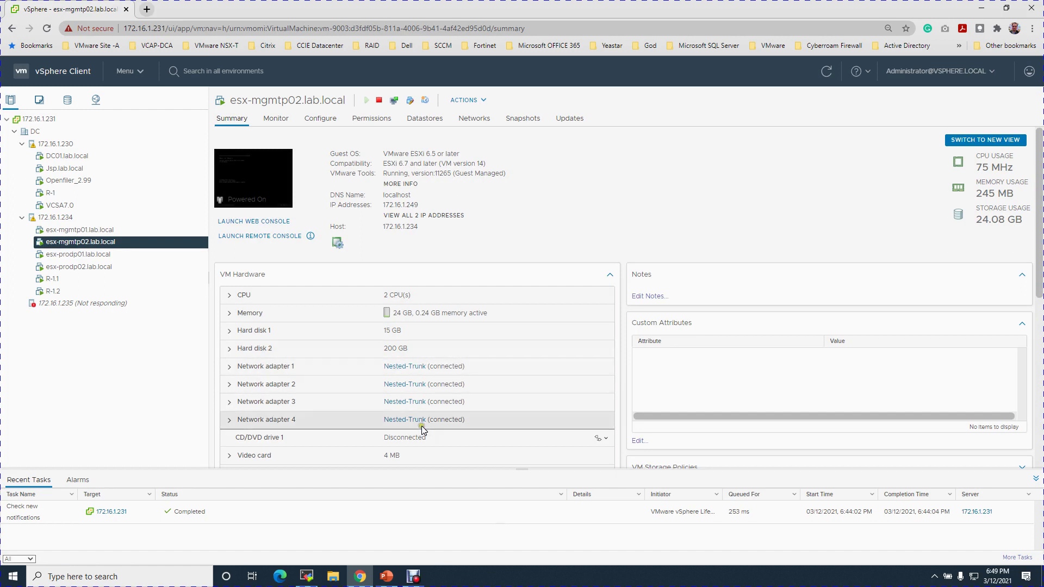
click(77, 255)
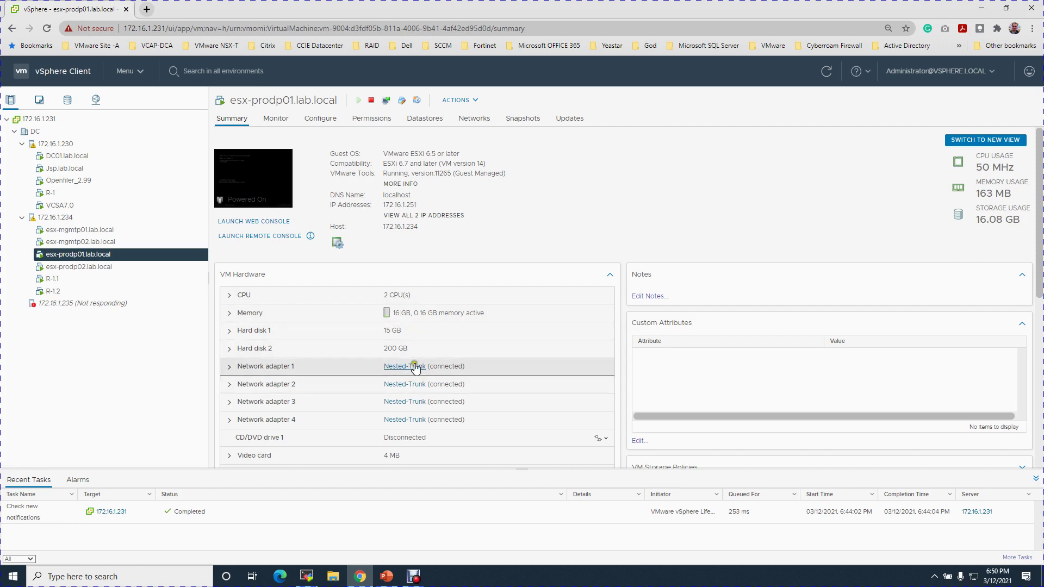
click(86, 267)
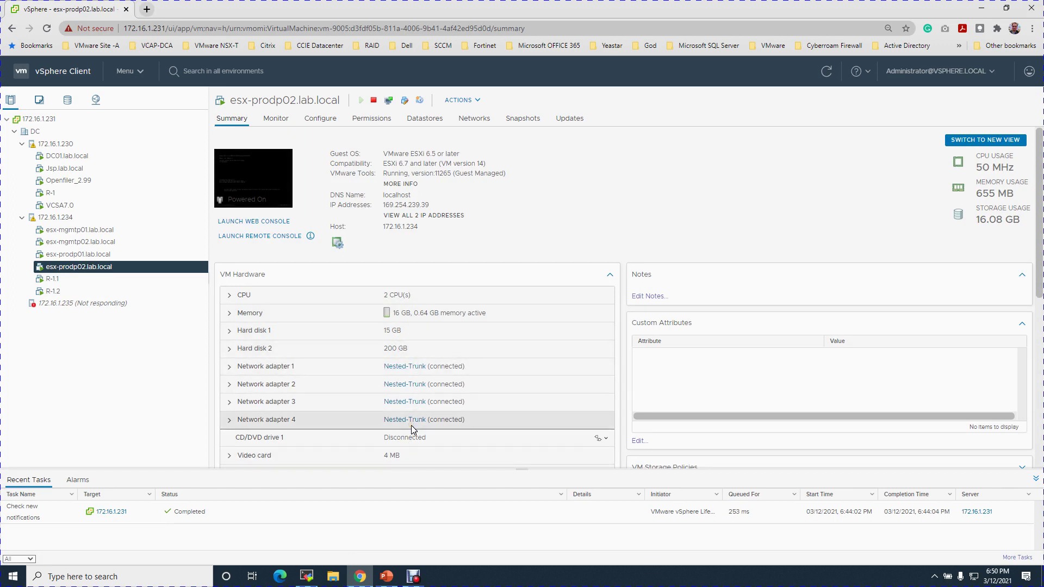
click(110, 231)
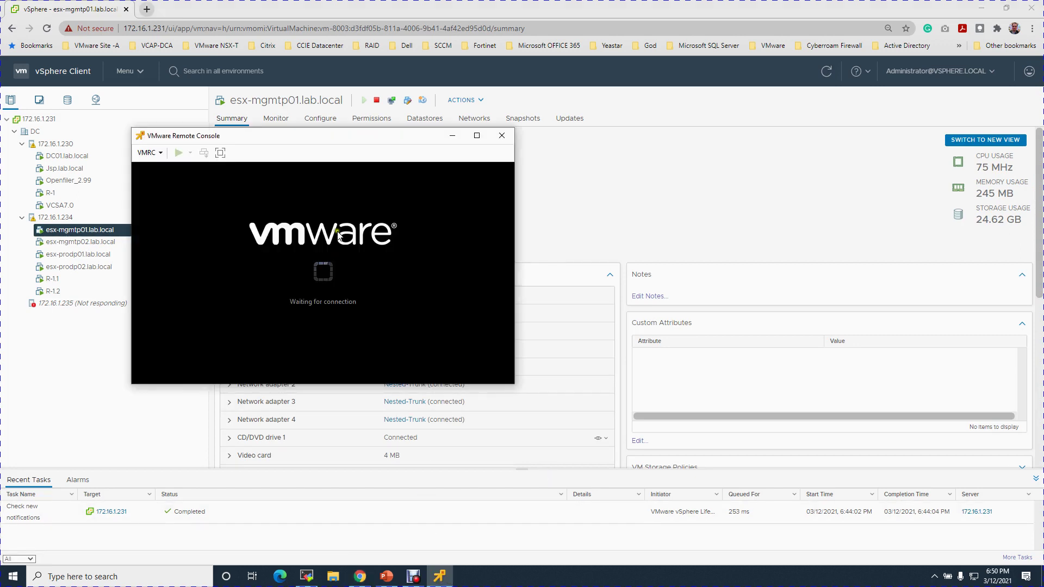
Position the remote console window and log in to the esx-mgmtp01 ESXi console as root
drag(665, 141, 832, 129)
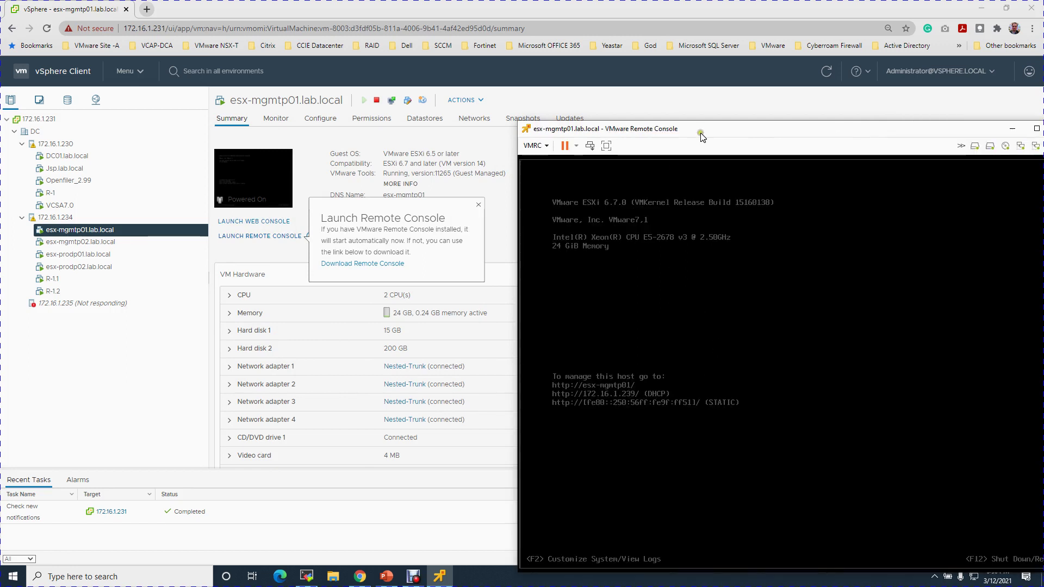
drag(713, 123, 586, 53)
click(627, 228)
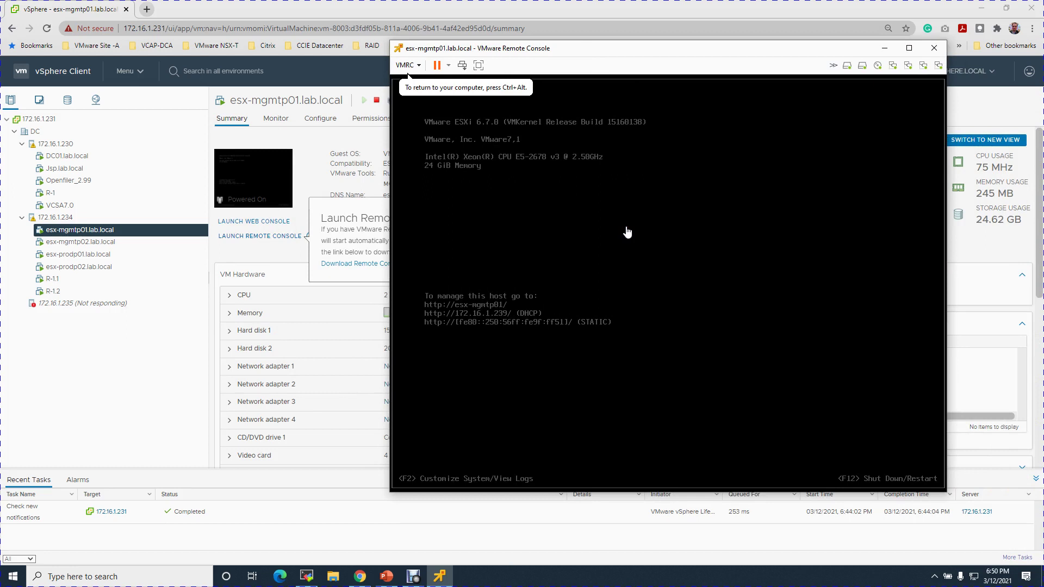
key(F2)
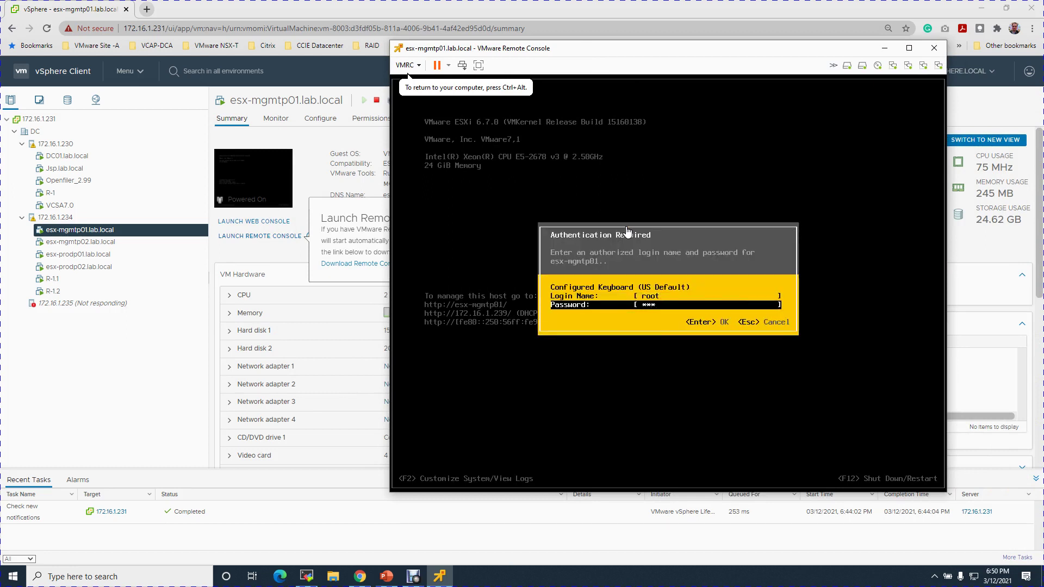
text(**)
key(Return)
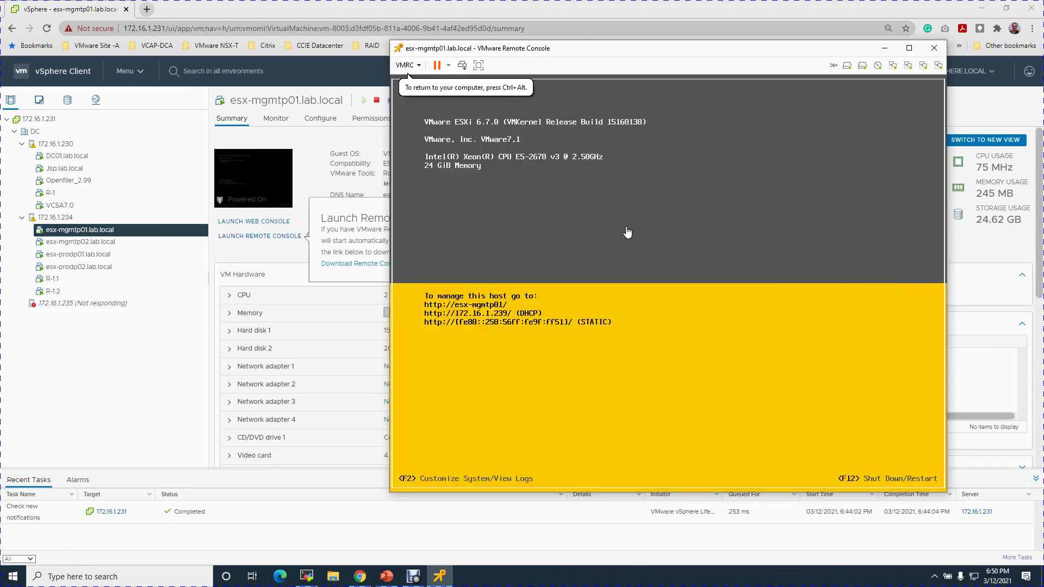
In Configure Management Network, check the network adapters and VLAN ID, leaving them unchanged
key(Down)
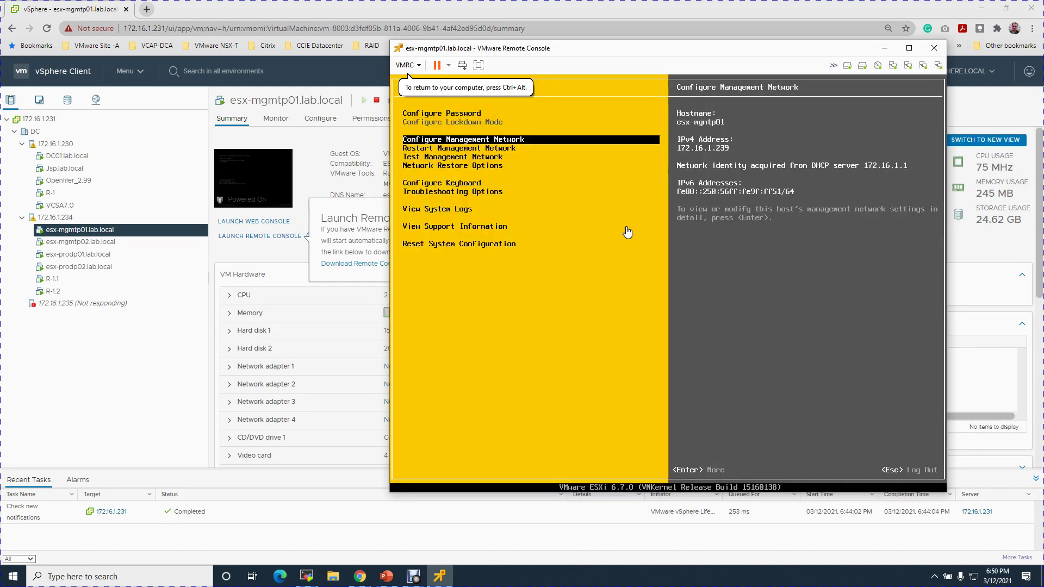
key(Return)
key(Return)
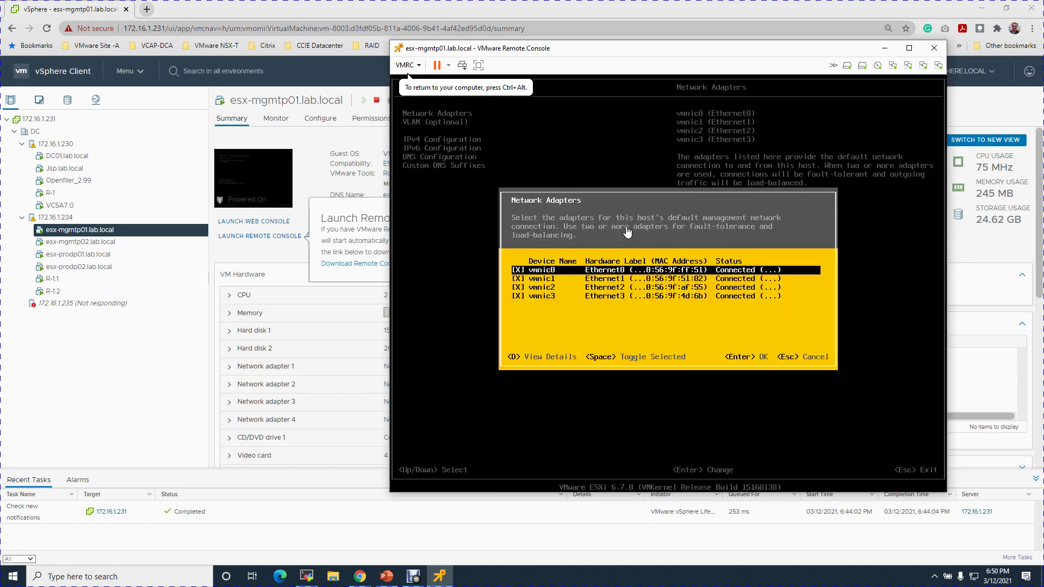
key(Down)
key(Down)
key(Down)
key(Return)
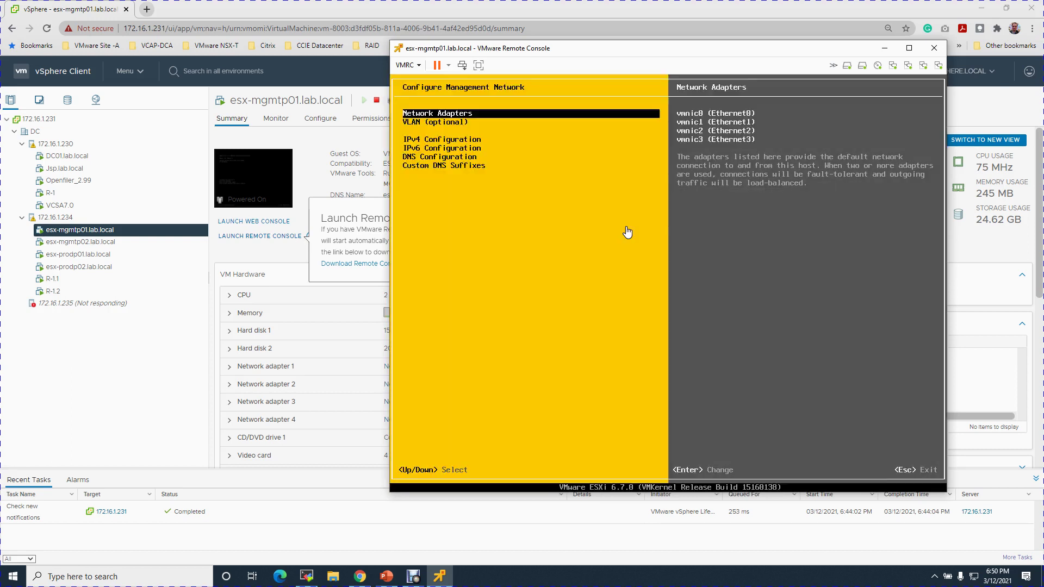
key(Down)
key(Return)
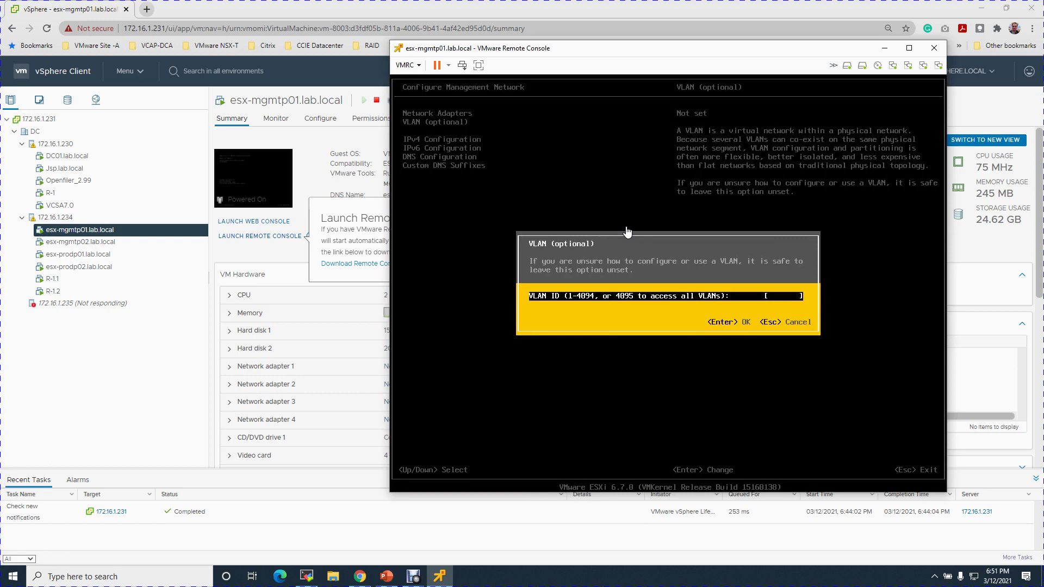
key(Return)
key(Down)
key(Return)
Set static IPv4 address 10.0.1.7, subnet mask 255.255.255.0 and gateway 10.0.1.1
key(Down)
key(Down)
key(space)
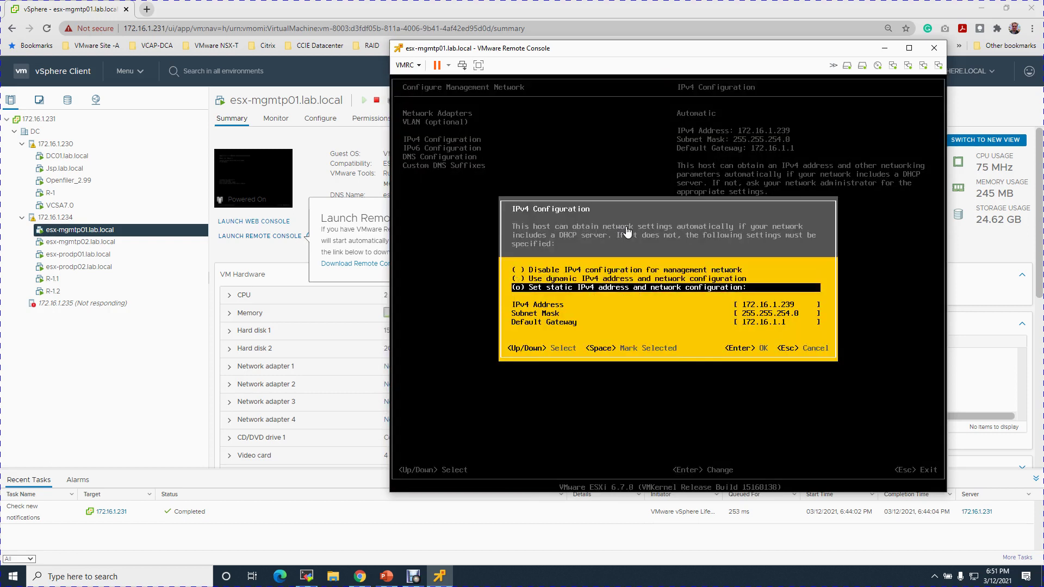
key(Down)
text(10.)
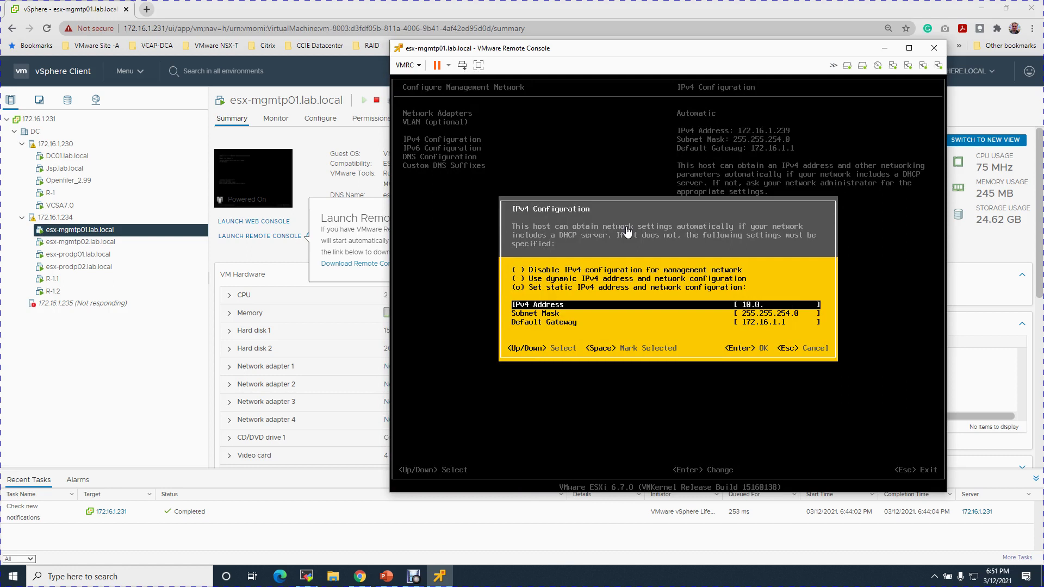
key(Down)
key(BackSpace)
key(BackSpace)
text(55.0)
key(Down)
text(10)
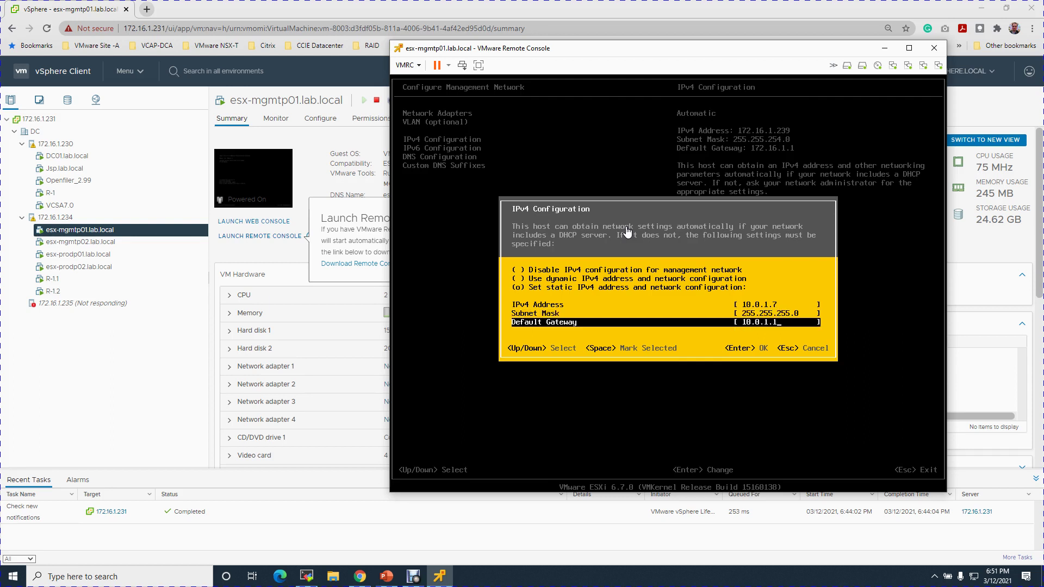
key(Return)
Set DNS 10.0.5.130 and 8.8.8.8 with hostname esx-mgmtp01.lab.local, then apply the network changes
key(Down)
key(Down)
key(Return)
key(Down)
key(Down)
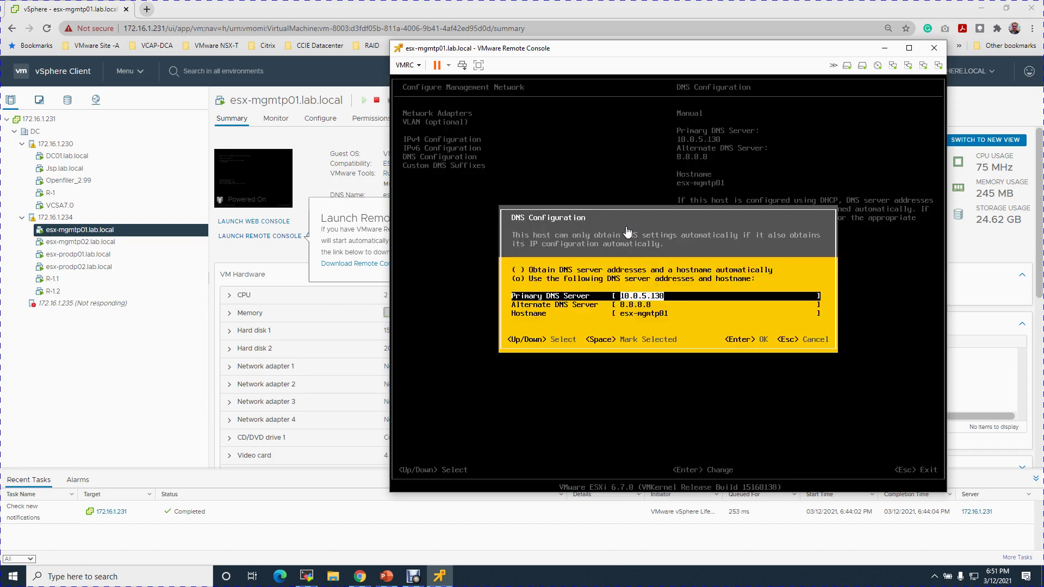
key(Down)
key(Up)
key(Down)
key(Down)
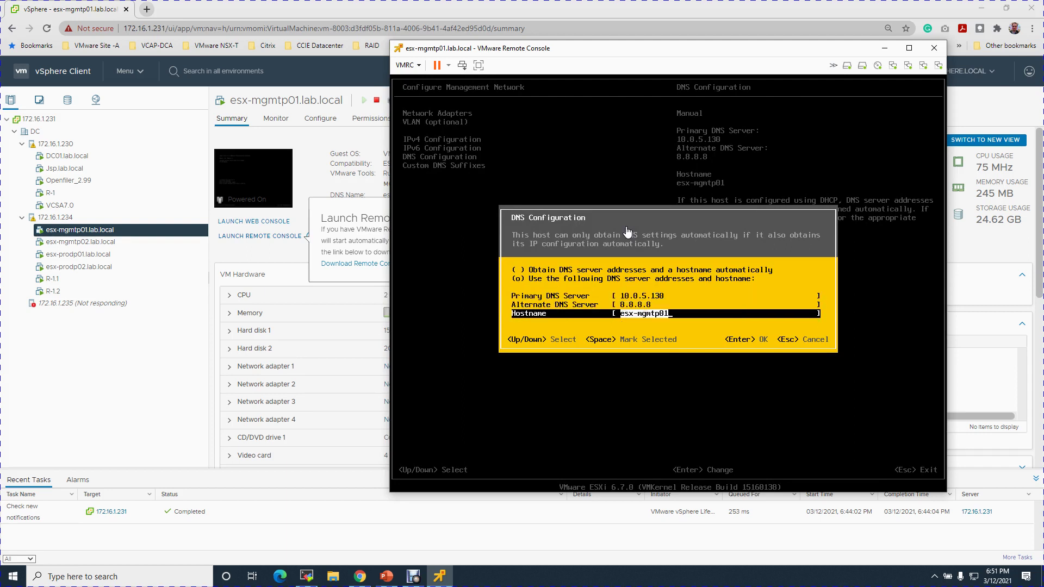
key(Right)
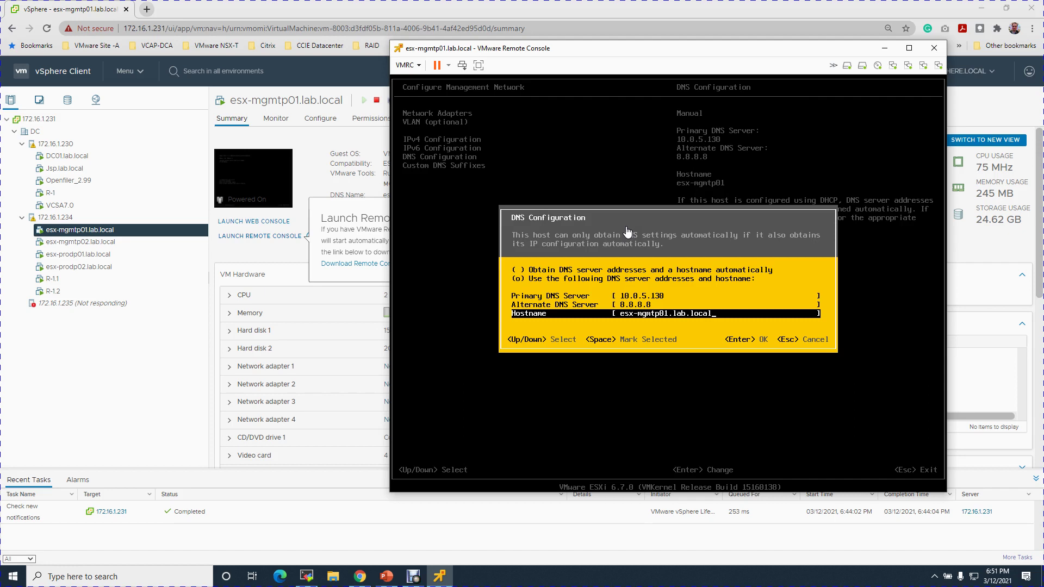
key(Return)
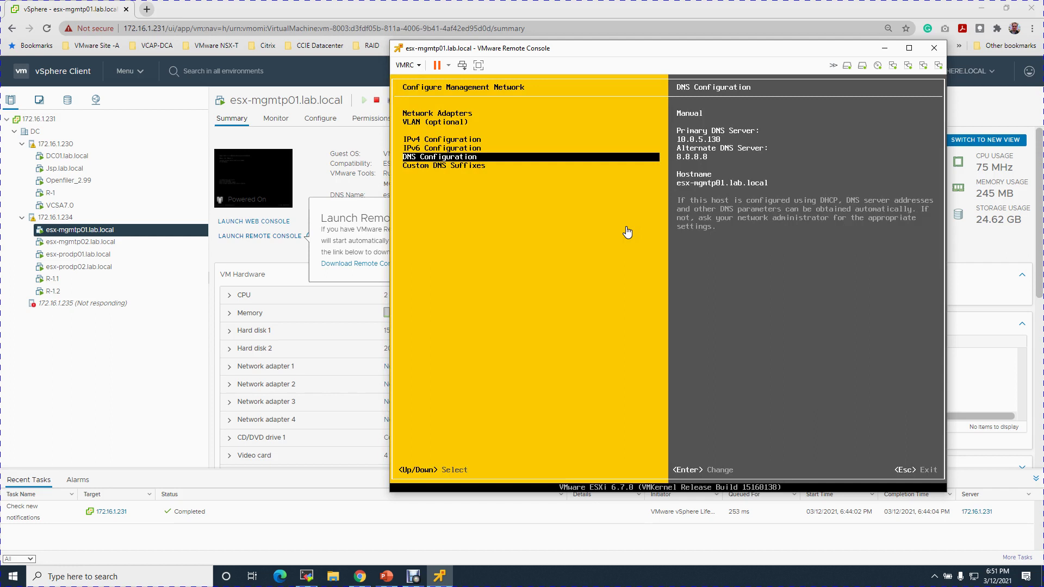
key(Escape)
key(Escape)
key(Escape)
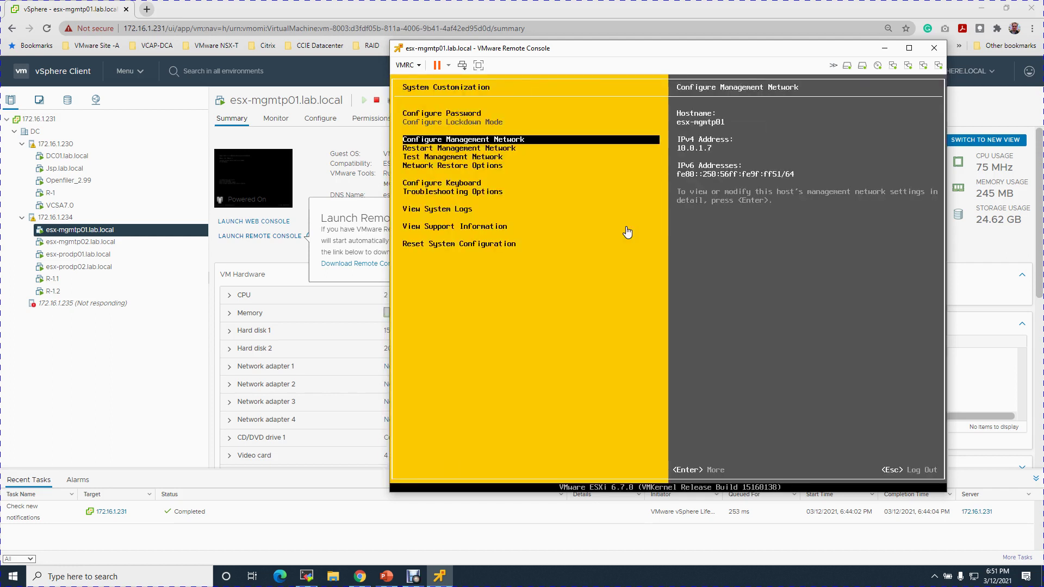
key(Escape)
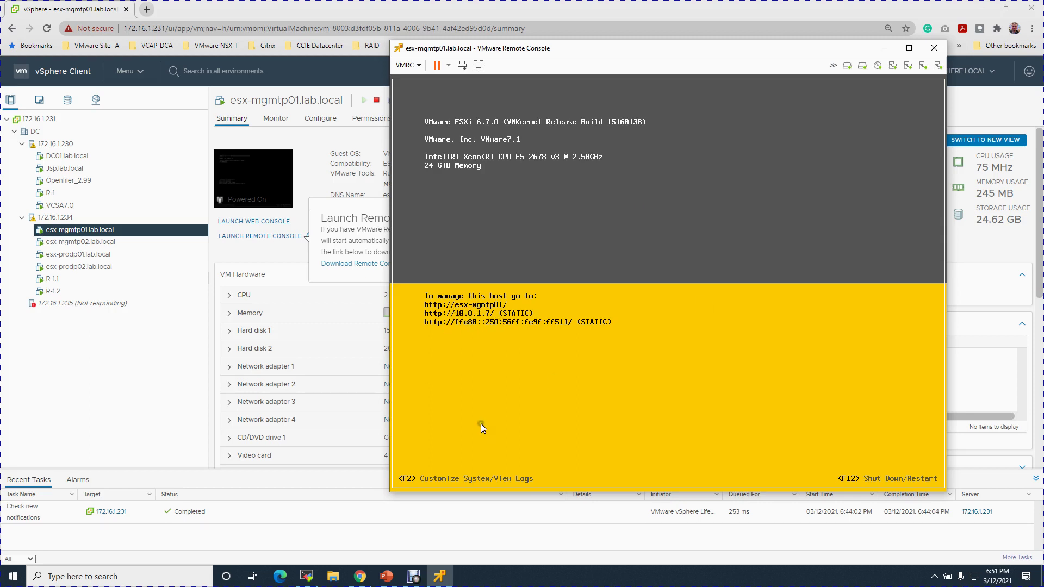
Find the jump server address 10.0.5.132 on the under-lay slide, then view the Jsp.lab.local VM summary
click(386, 576)
click(155, 424)
scroll(116, 504, down, 5)
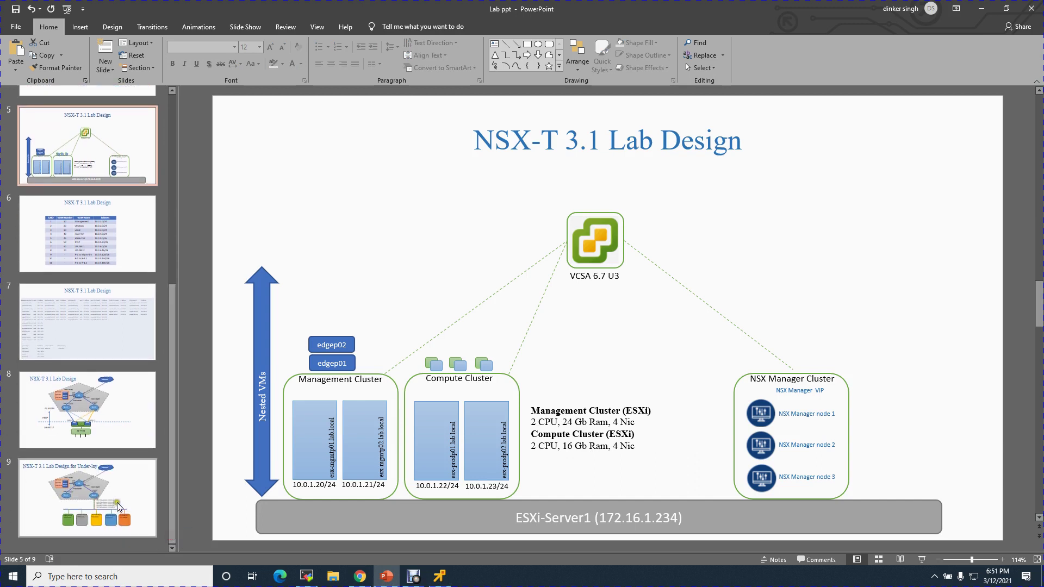
click(116, 504)
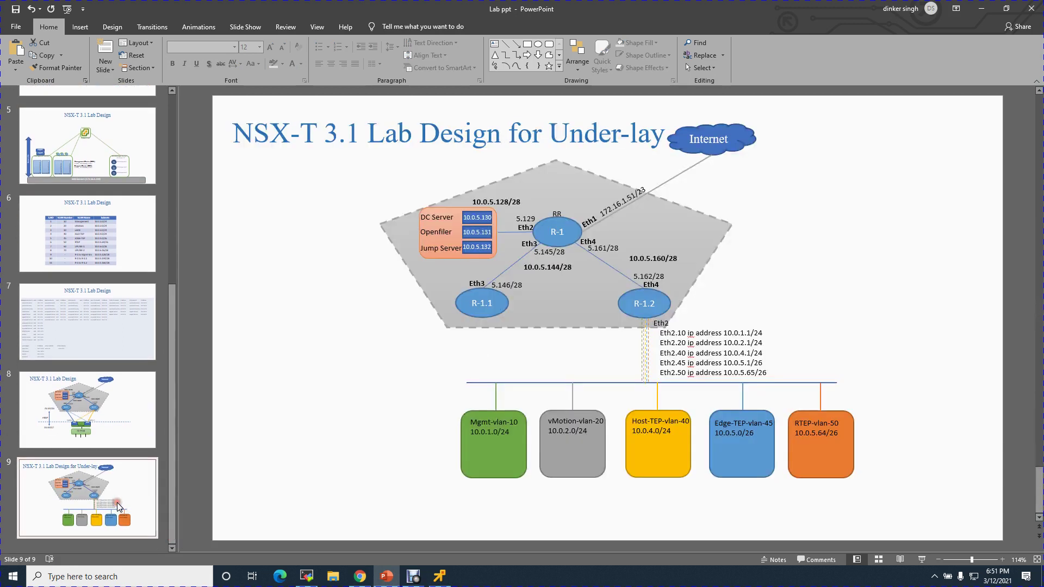
click(423, 249)
click(483, 252)
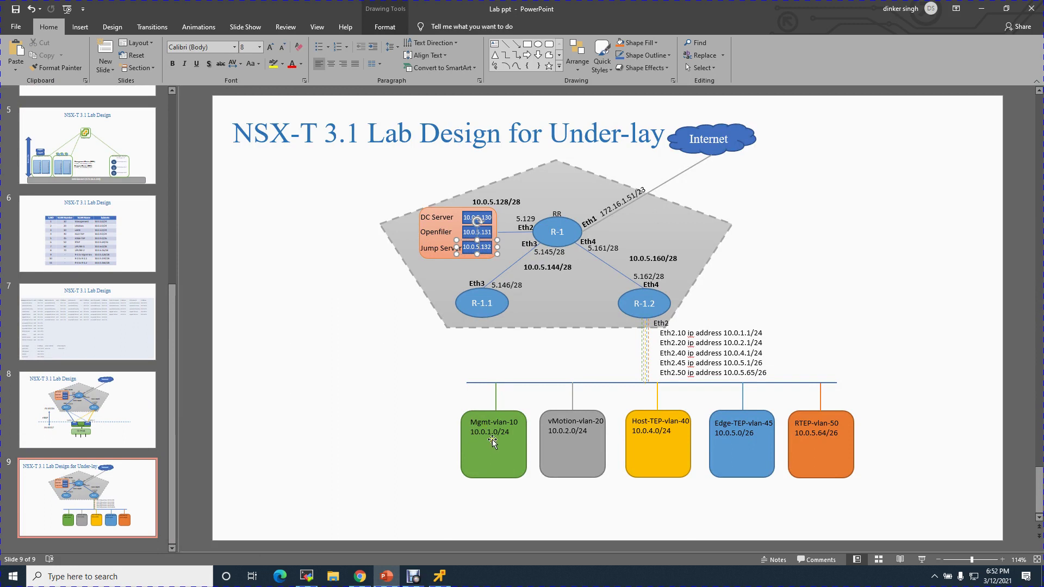
click(360, 578)
click(79, 168)
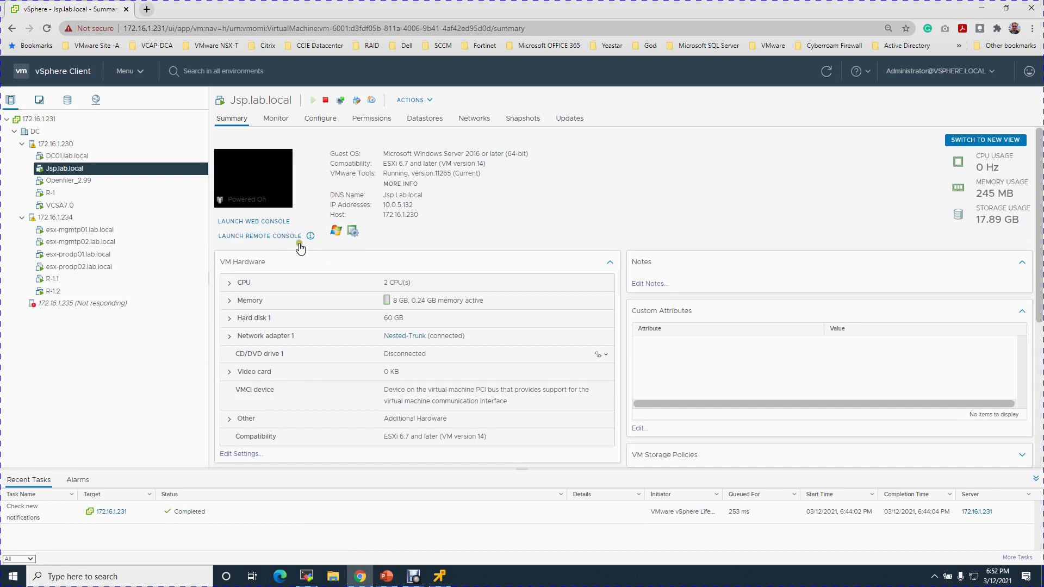
Launch a remote console for Jsp.lab.local and arrange its window beside the summary
click(289, 236)
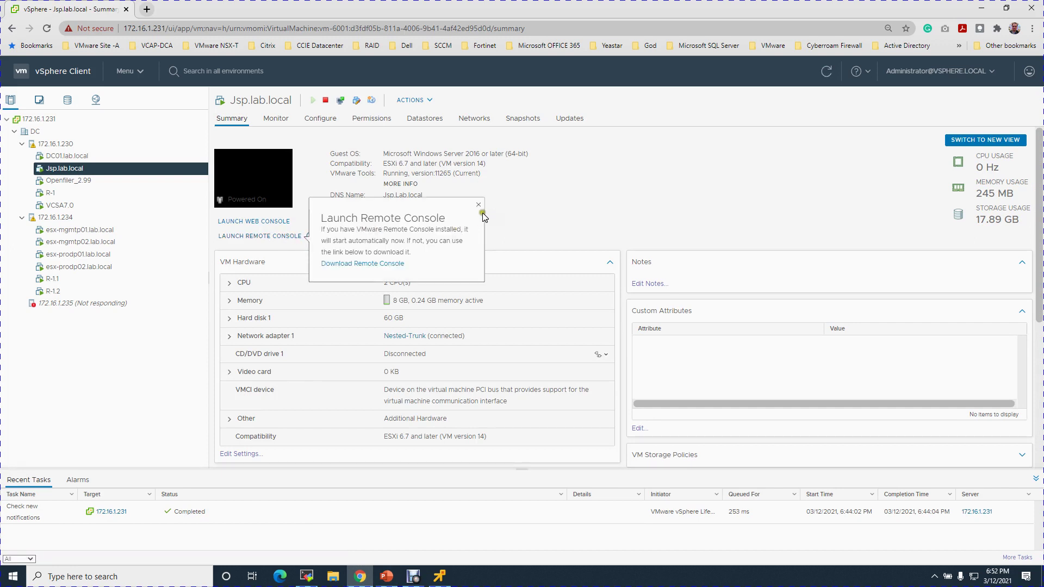
click(479, 205)
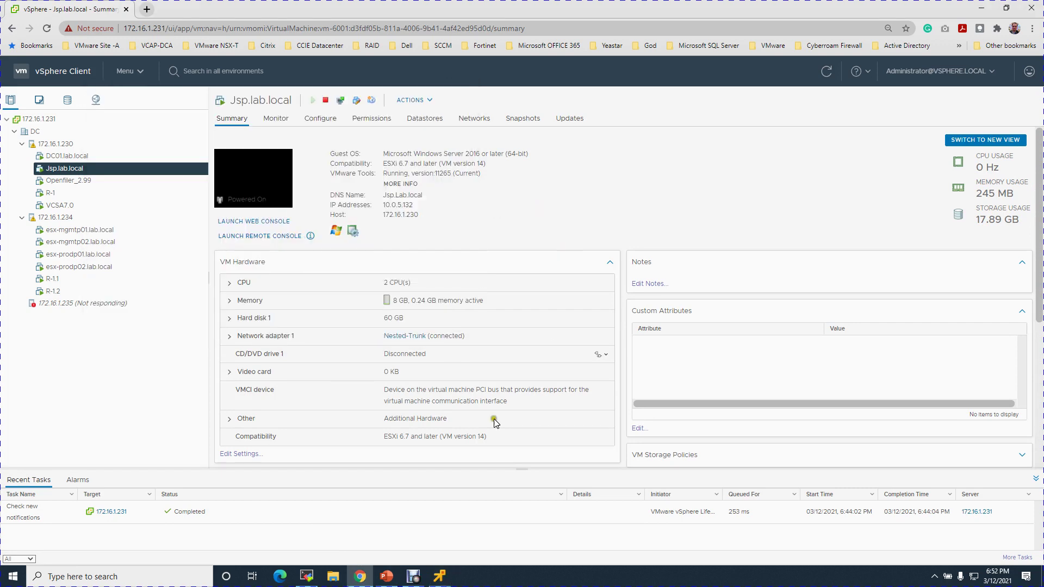
mouse_move(439, 576)
click(460, 547)
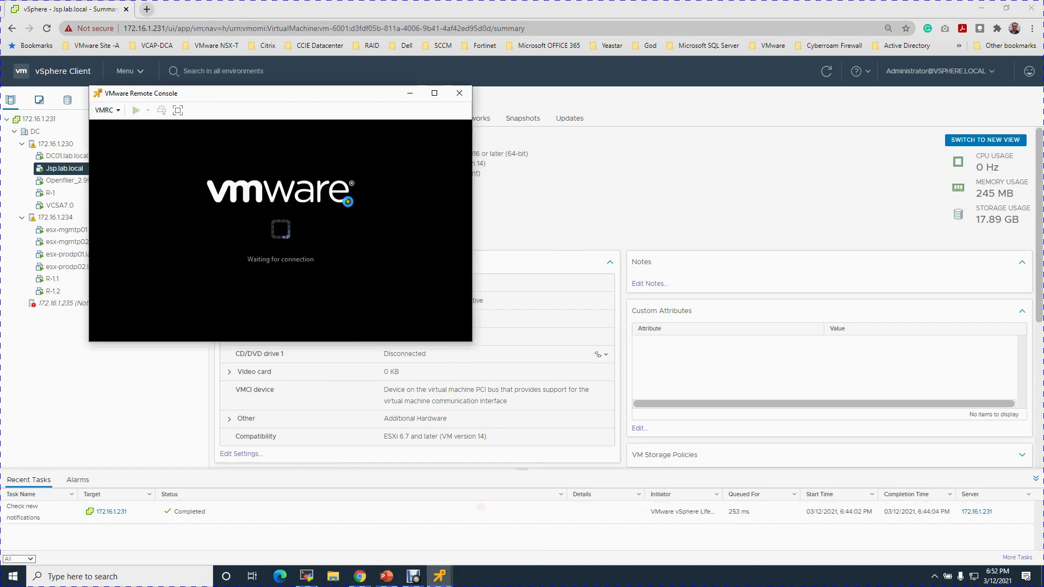
drag(353, 100, 354, 73)
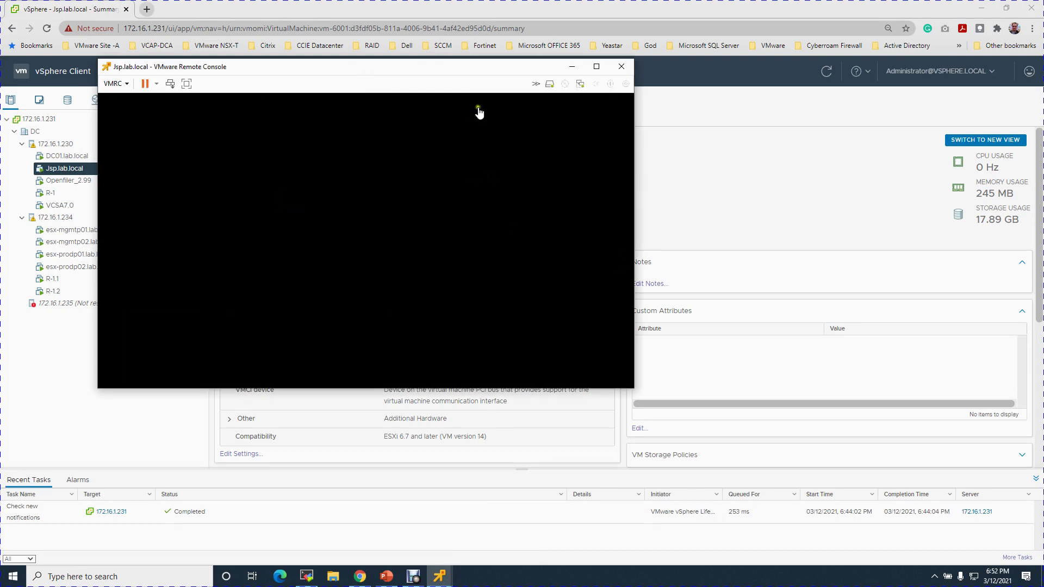
drag(448, 69, 782, 83)
Sign in to the Jsp.lab.local server as Administrator with the account password
click(671, 194)
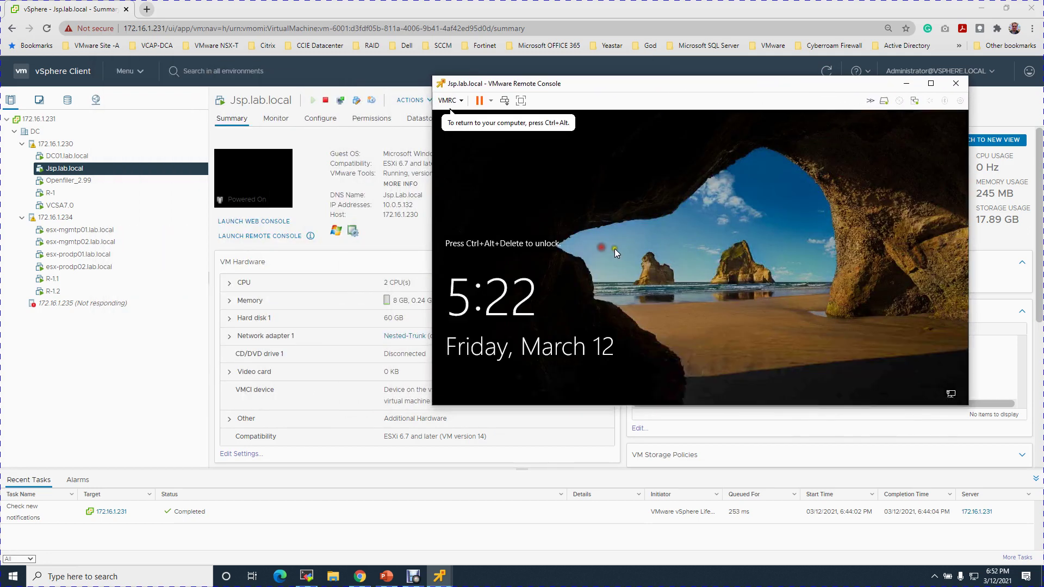
click(505, 101)
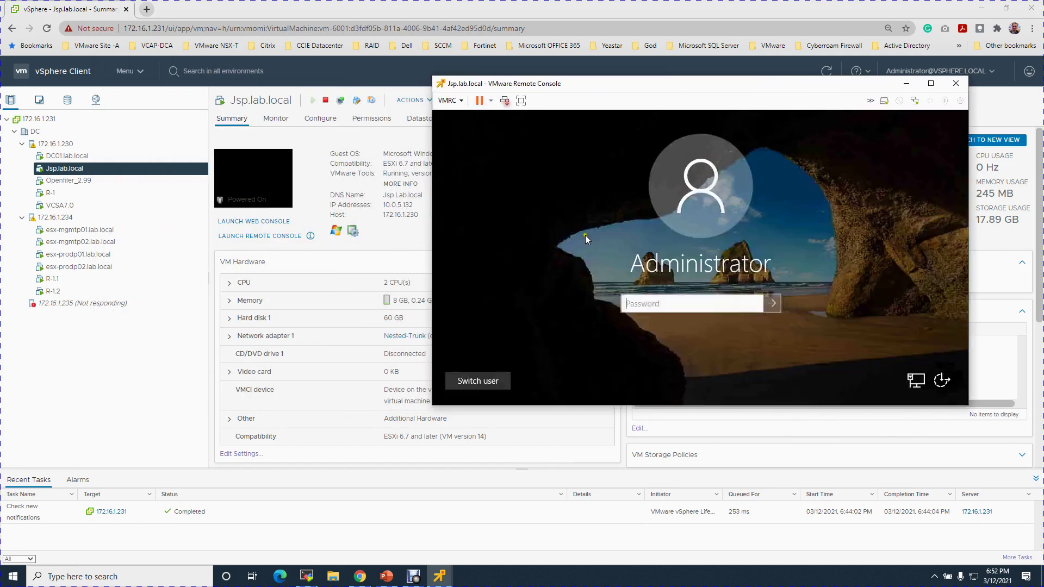
text(V)
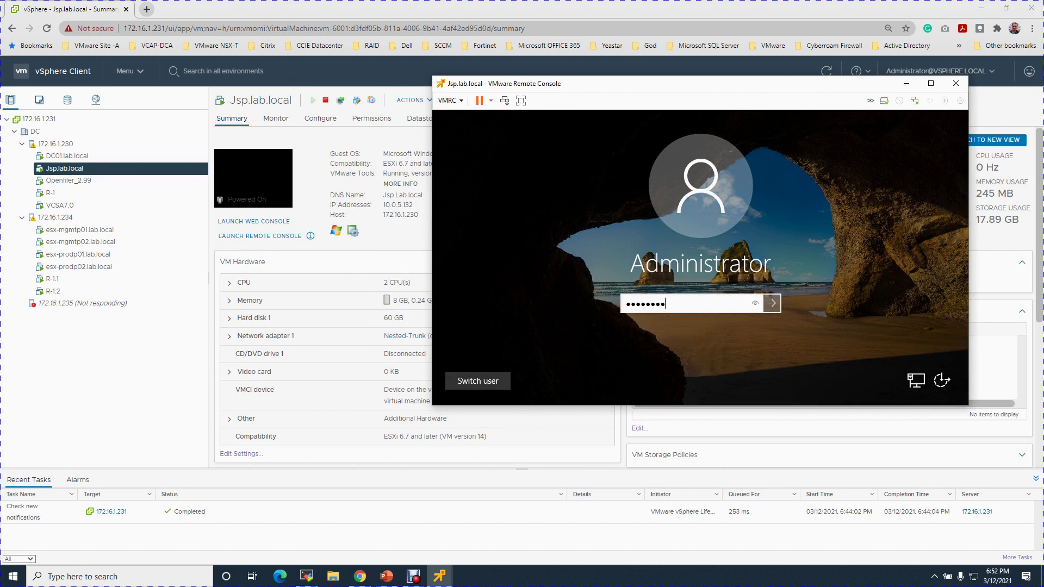
key(Return)
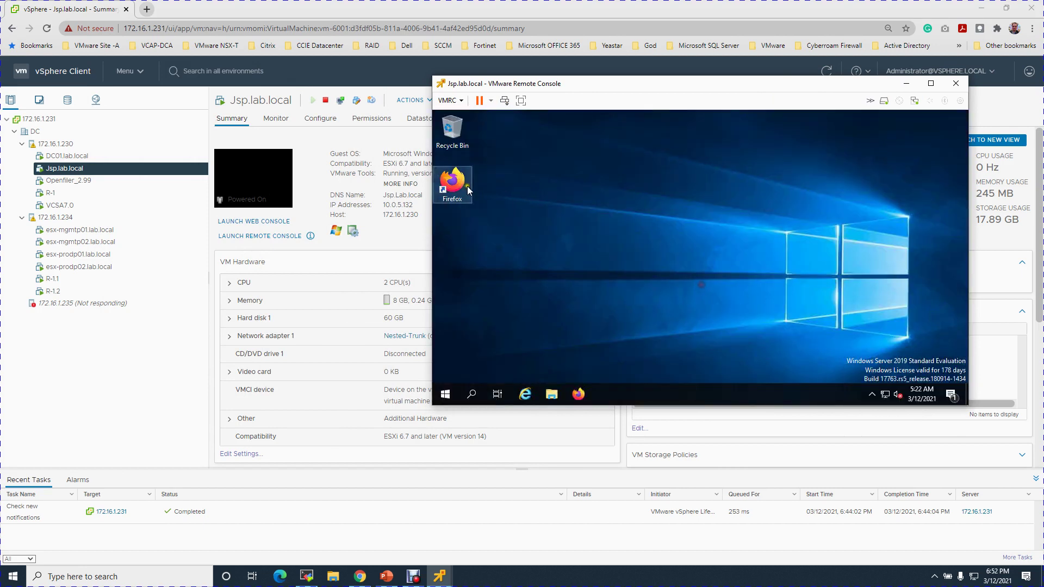
Open a Command Prompt through the Run dialog
right_click(445, 400)
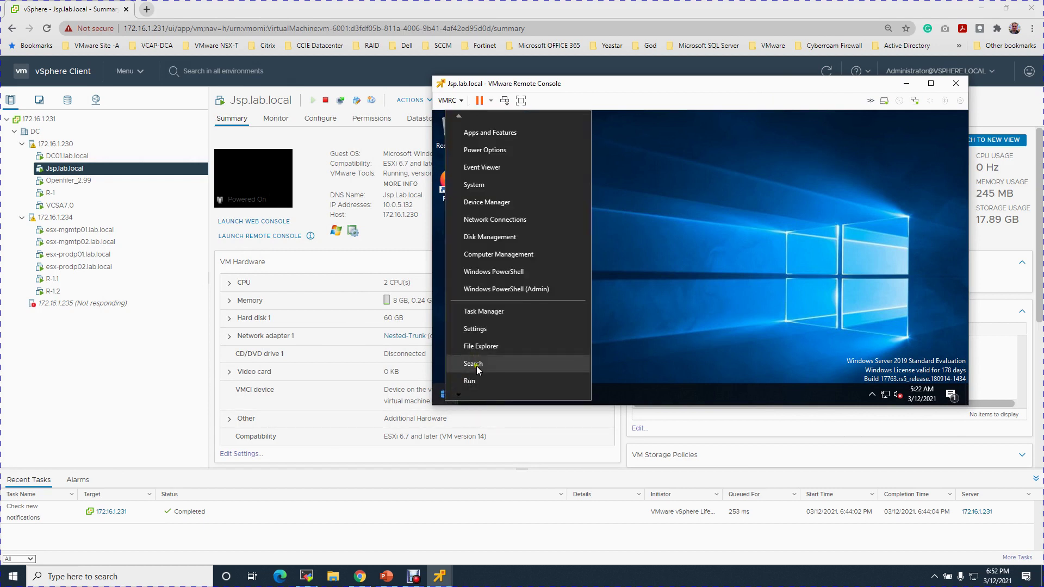
click(476, 381)
key(Return)
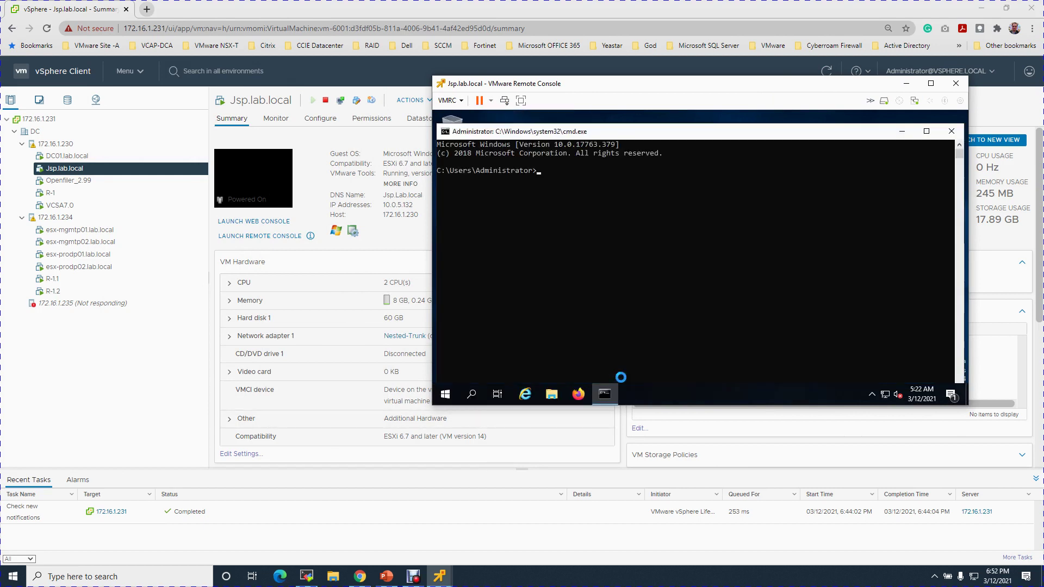
text(ping 10.0.1.7)
key(Return)
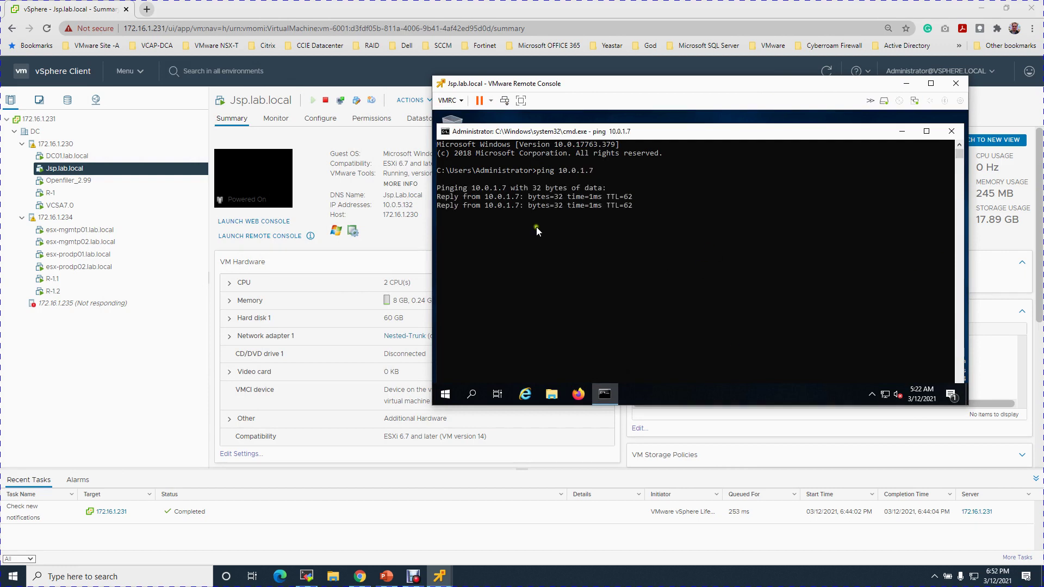
text(exit)
key(Return)
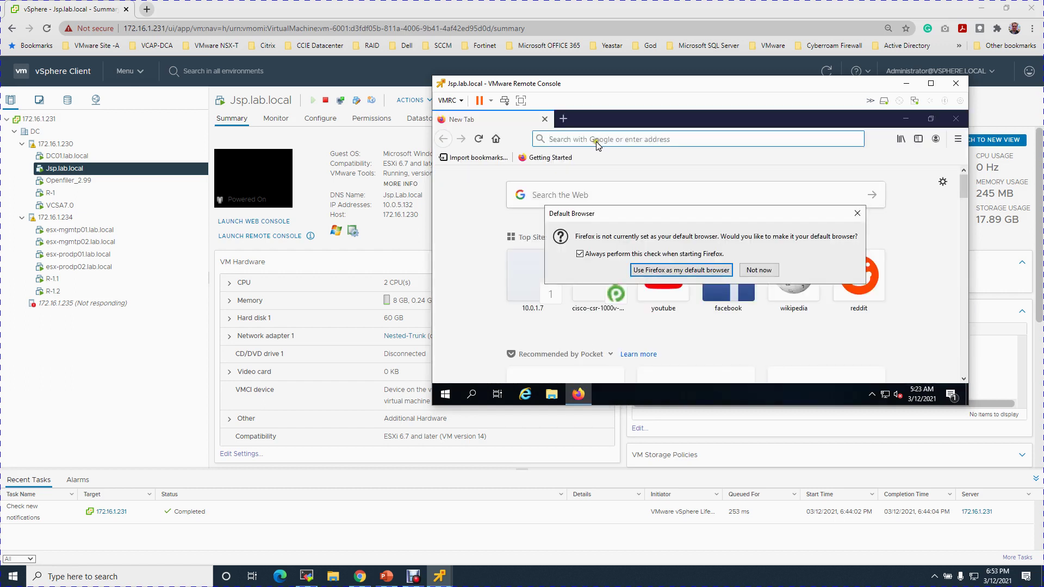
click(757, 270)
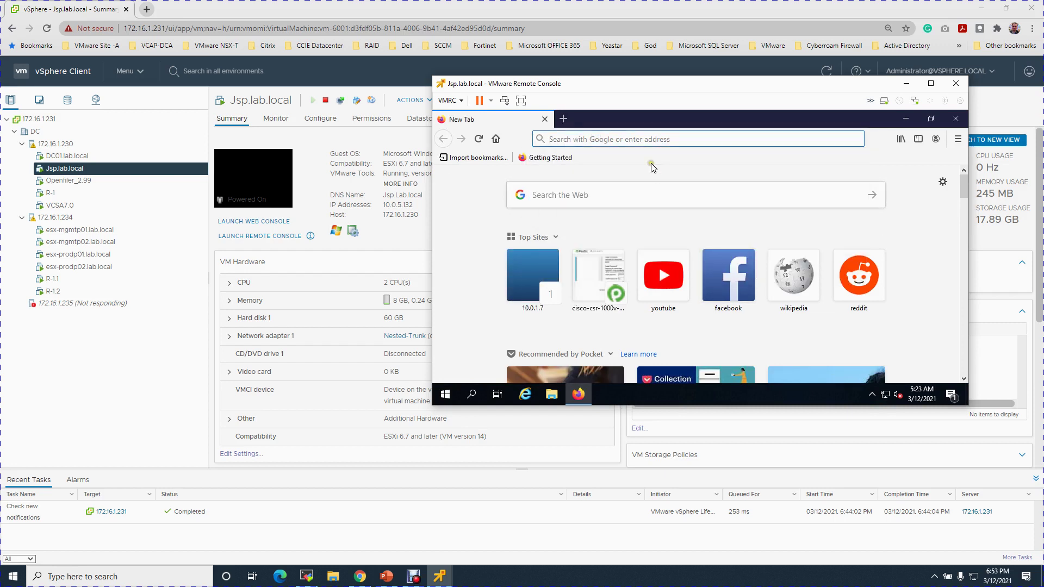
text(https://10.0.1.7)
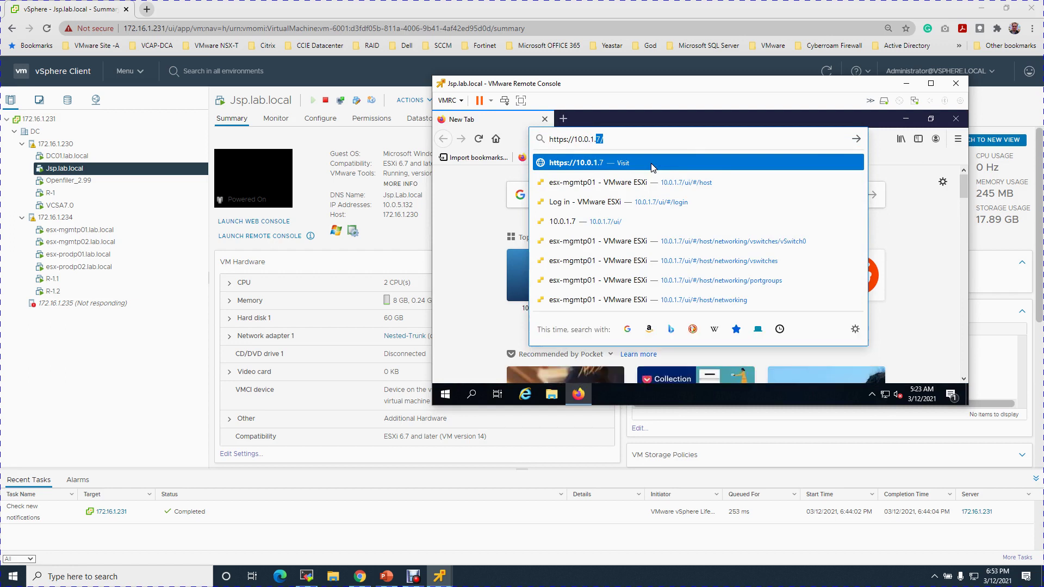
Sign in to the ESXi Host Client at 10.0.1.7 as root and maximise the console window
click(652, 168)
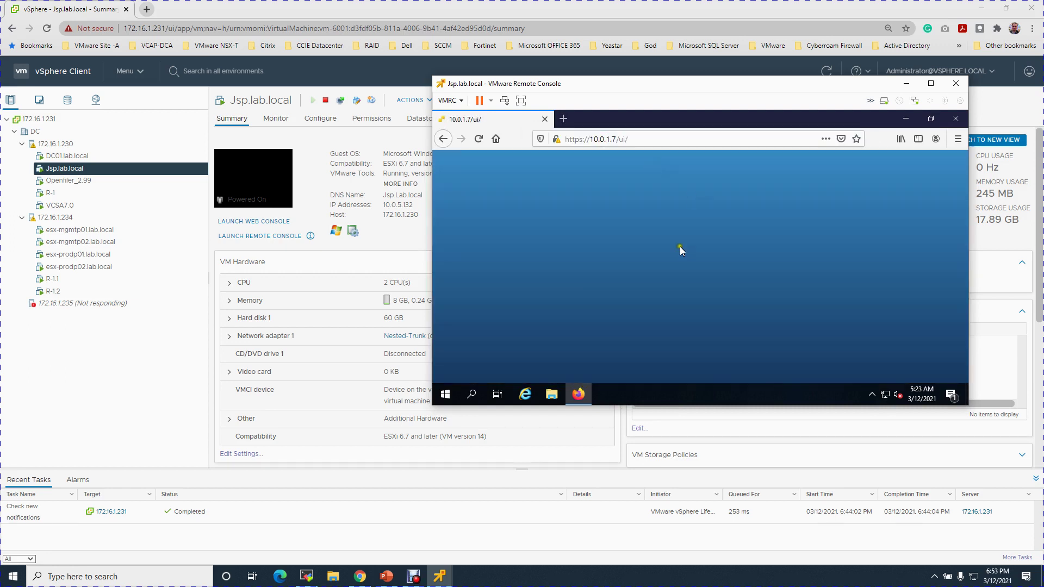
text(r)
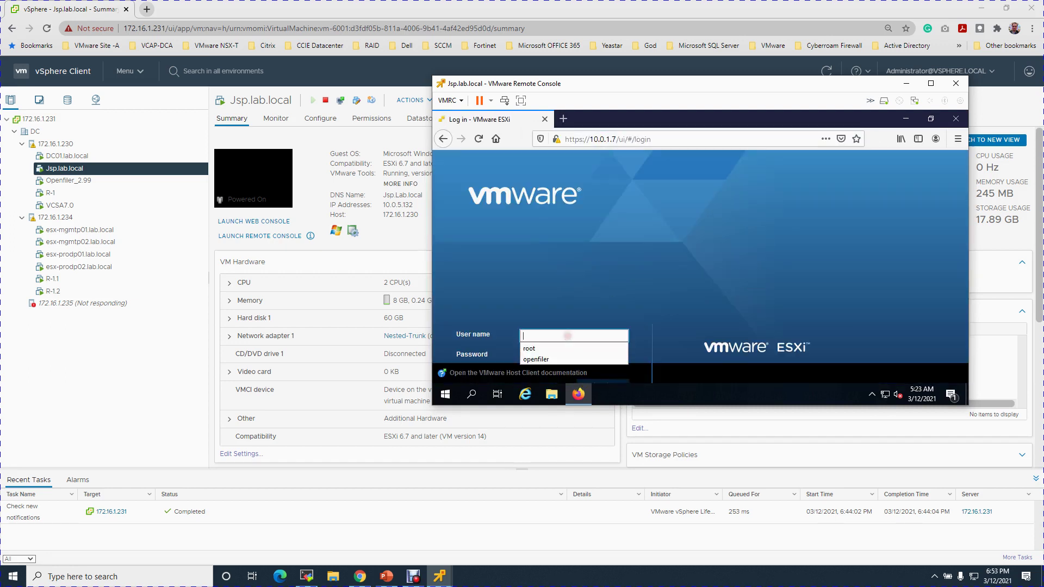
text(oot)
key(Tab)
text(•)
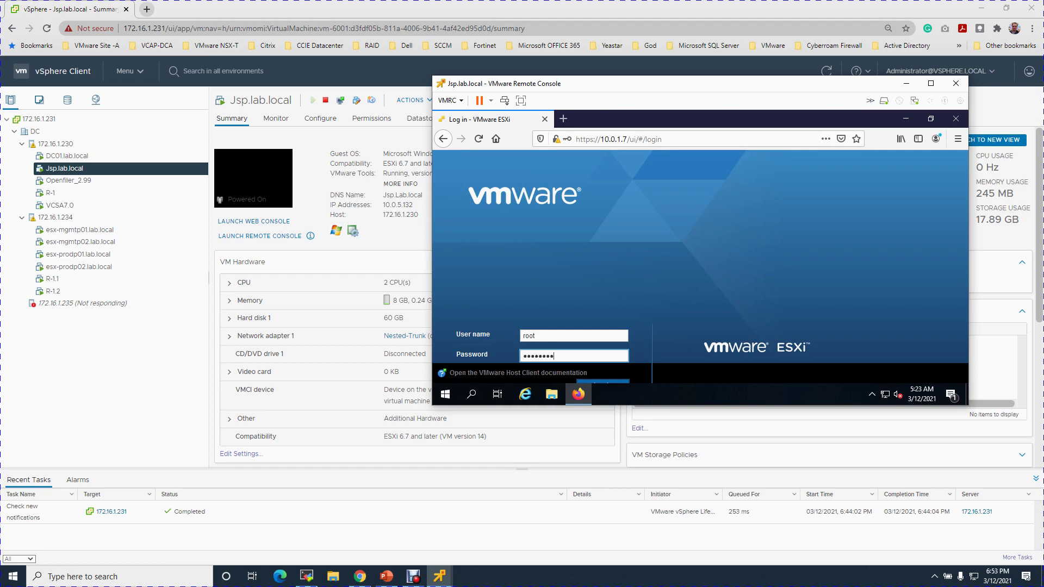
text(•••••••)
key(Return)
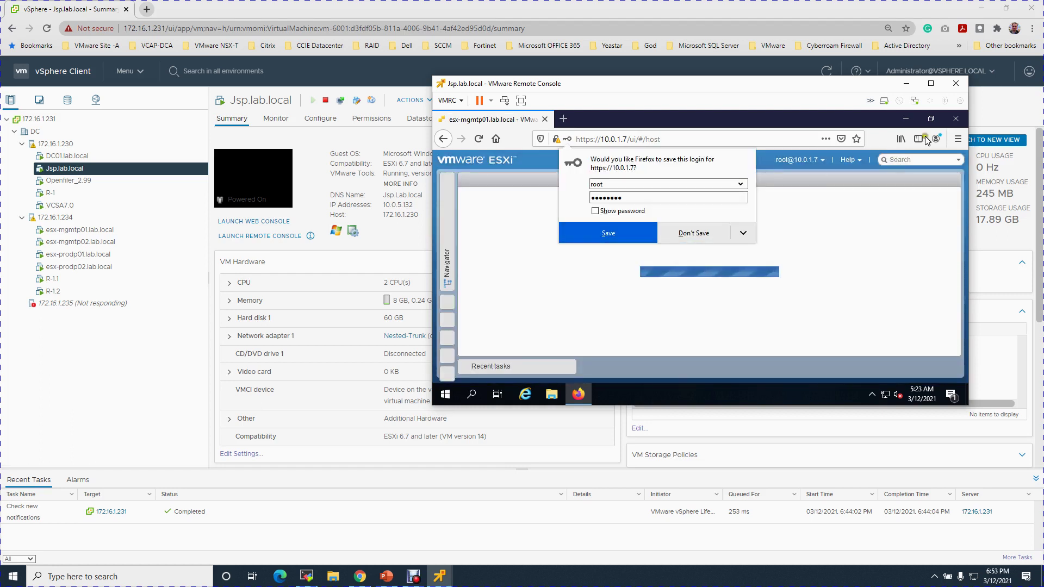
click(931, 83)
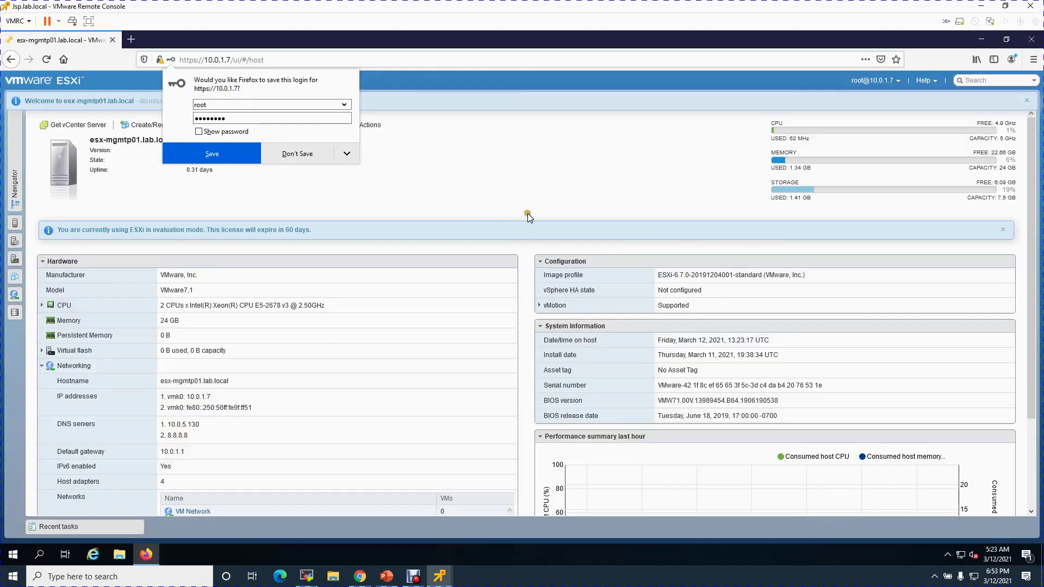
Decline saving the login and review the host's CPU and its four host adapters
click(283, 153)
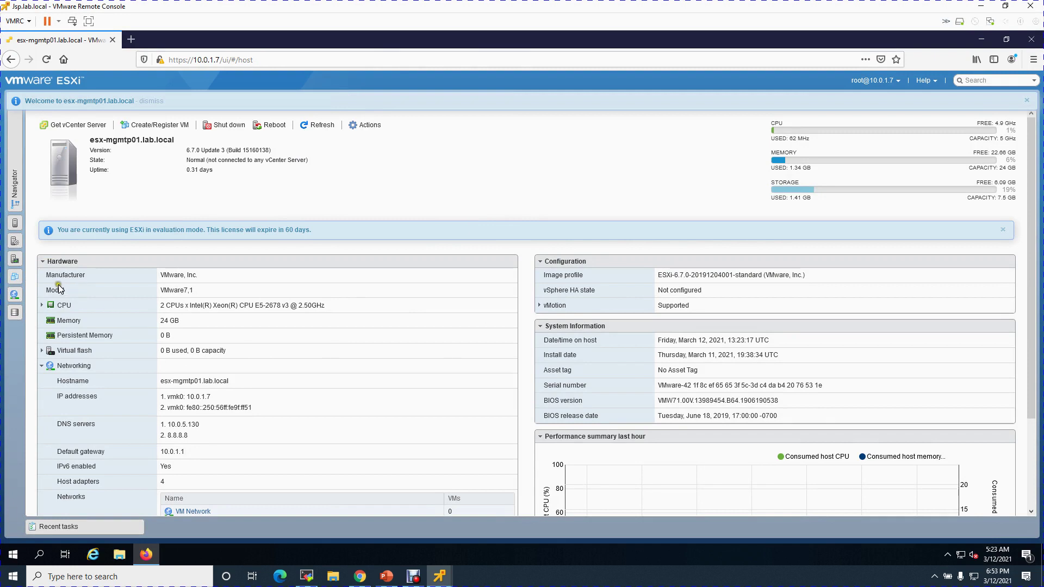
drag(162, 305, 188, 320)
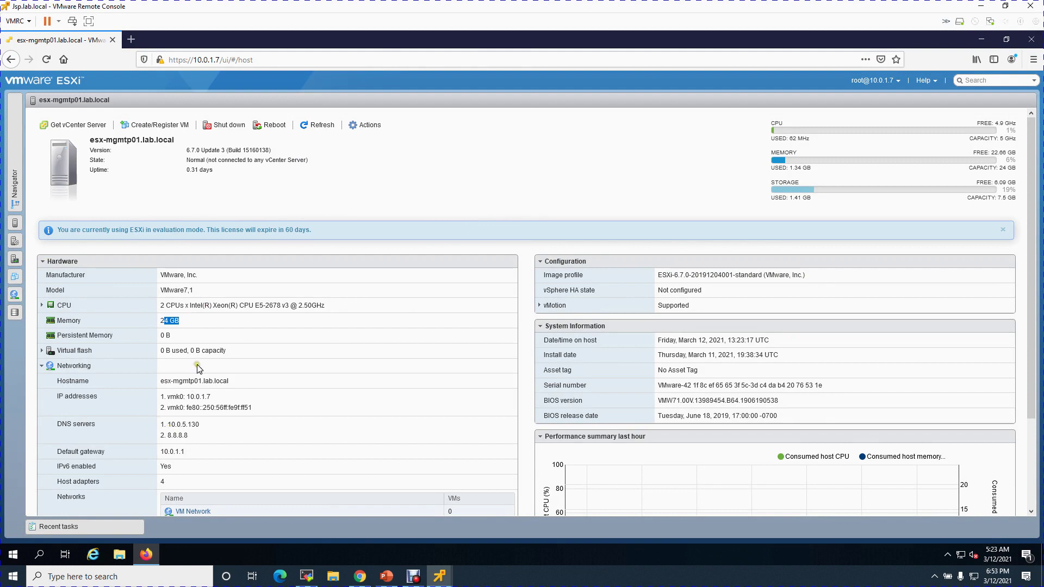
scroll(199, 368, down, 3)
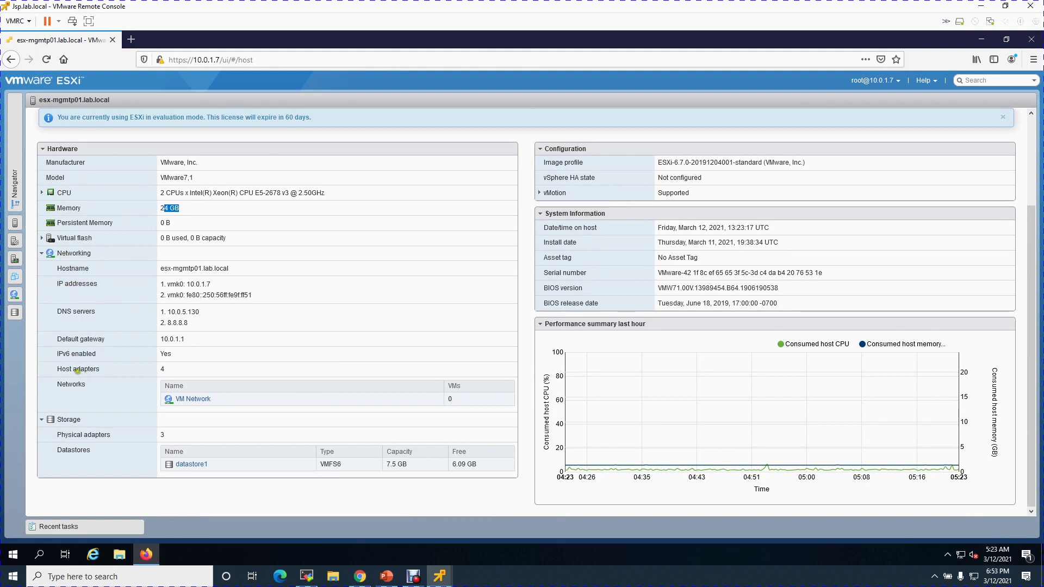
drag(154, 368, 180, 371)
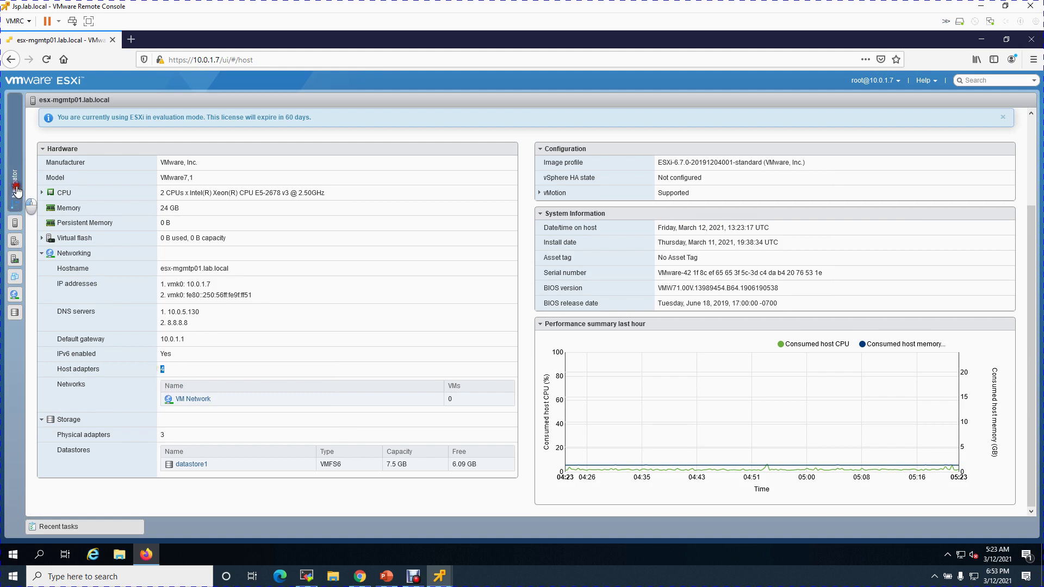
Check the four physical NICs under Networking, then return to the host summary
click(16, 189)
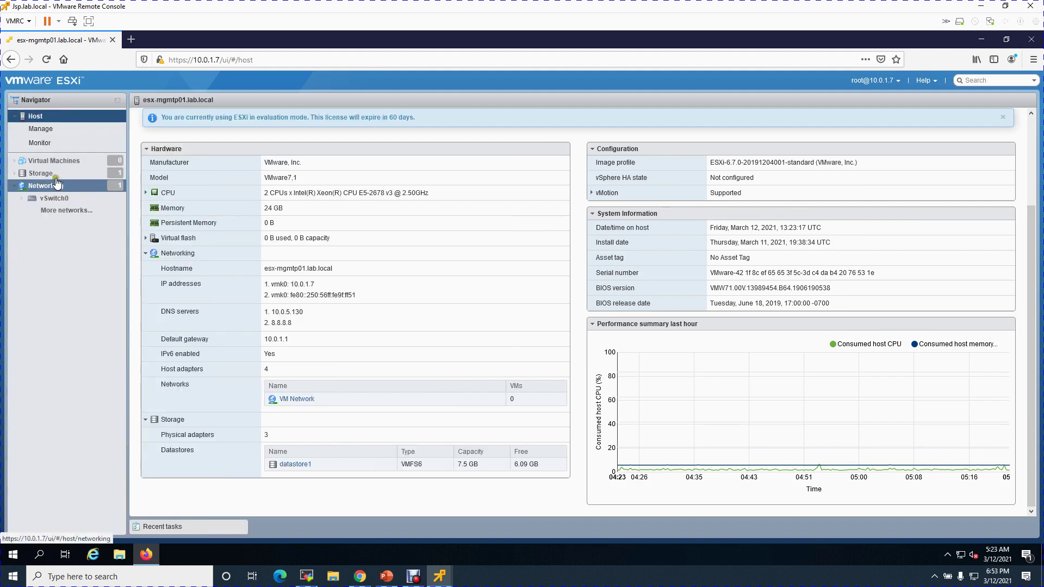
click(65, 185)
click(288, 118)
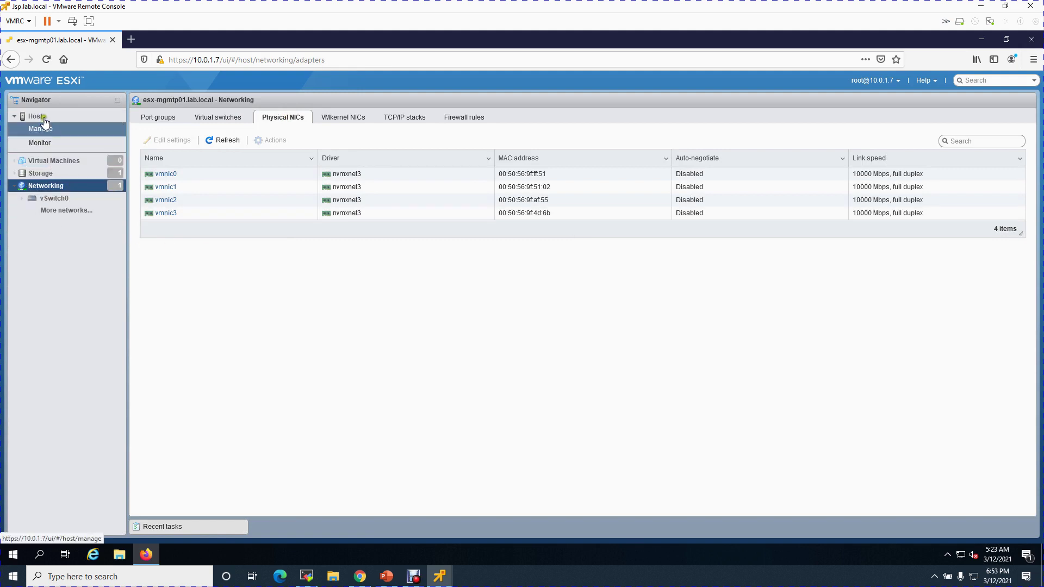
click(43, 117)
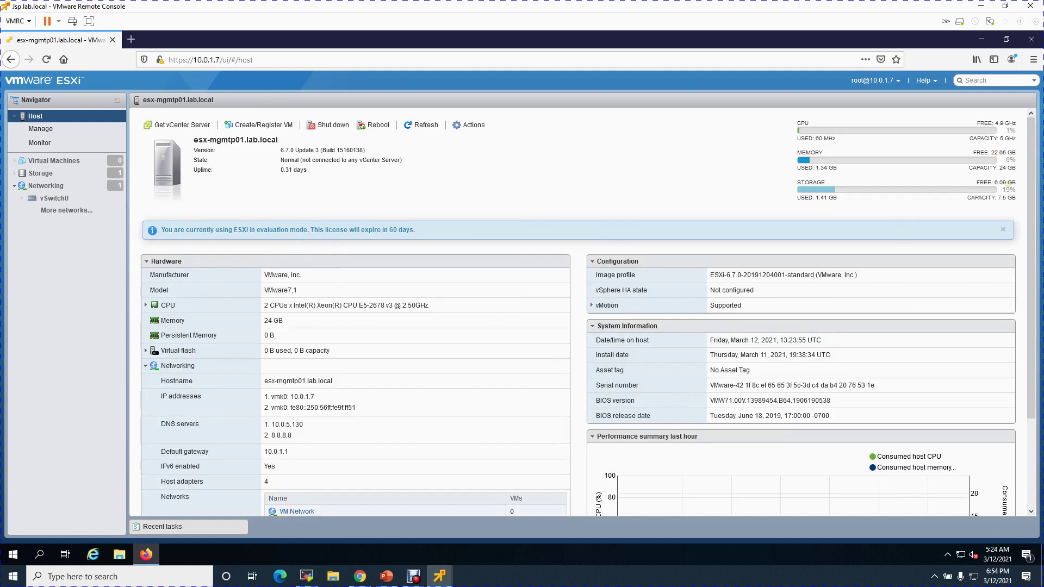
Close the esx-mgmtp01 console and launch a remote console from the esx-mgmtp02.lab.local summary
drag(1032, 182, 1041, 162)
click(984, 10)
mouse_move(440, 580)
click(380, 514)
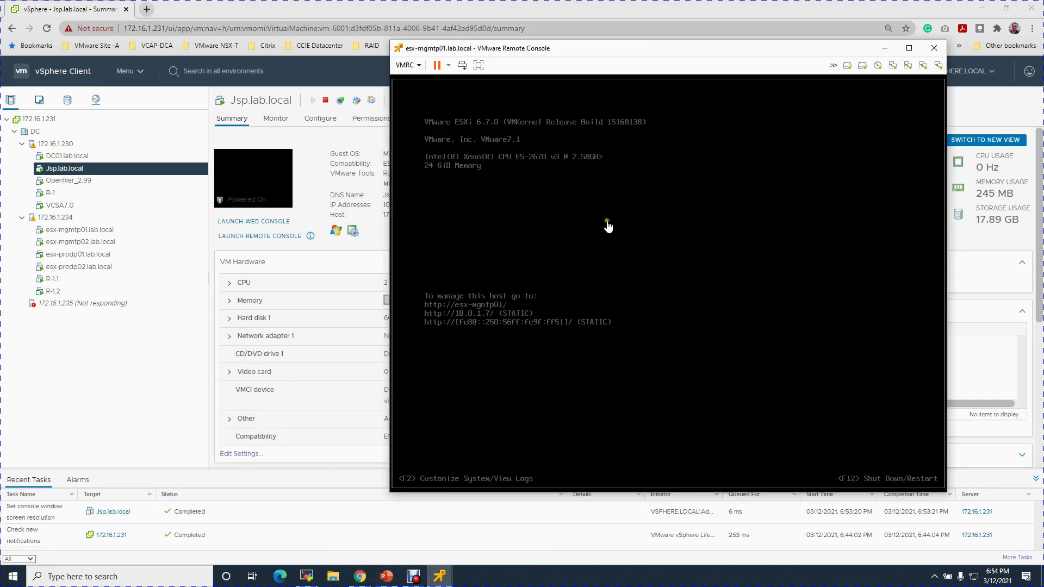
click(941, 50)
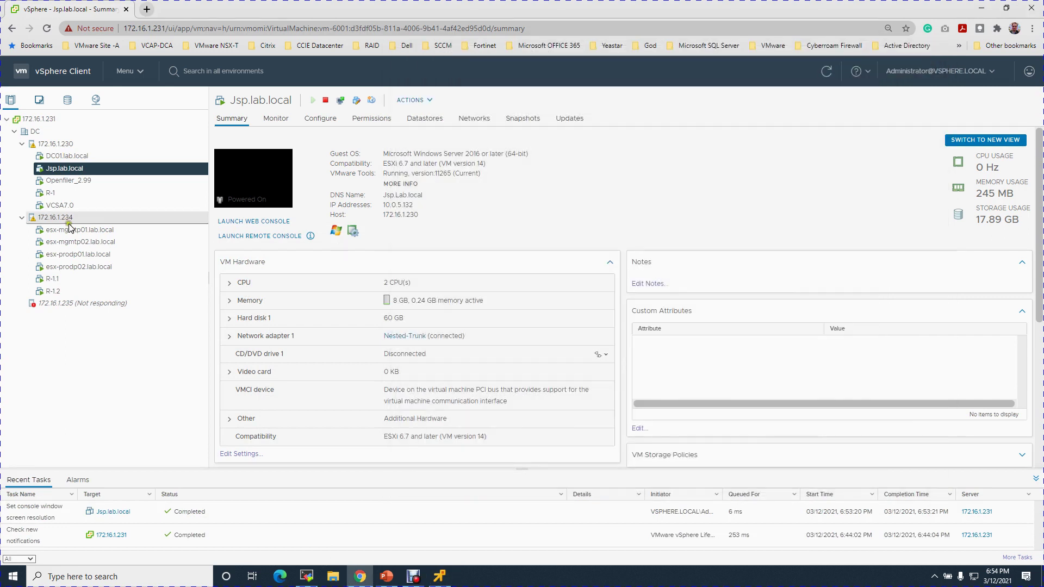
click(91, 243)
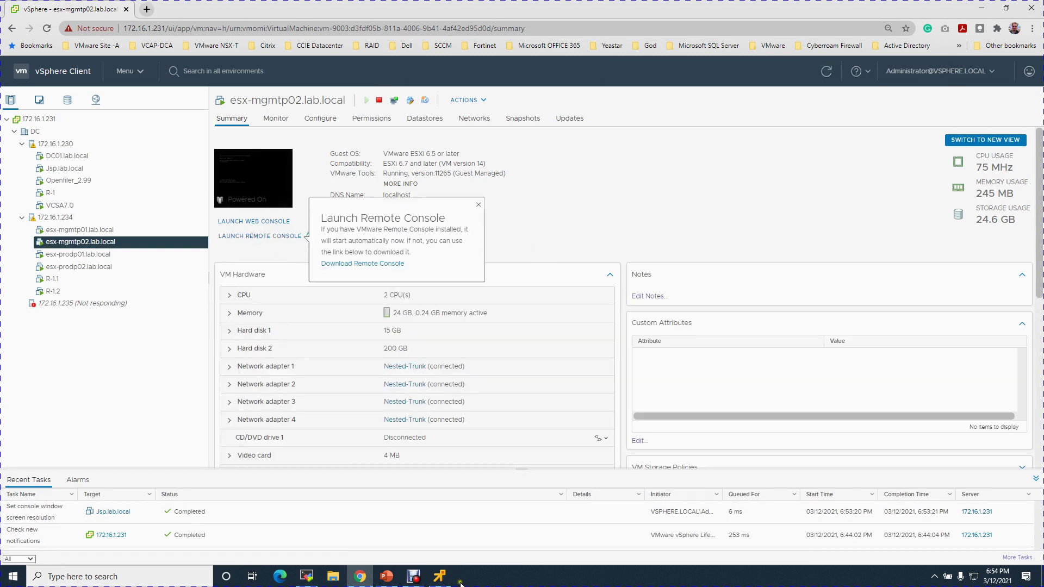
mouse_move(446, 582)
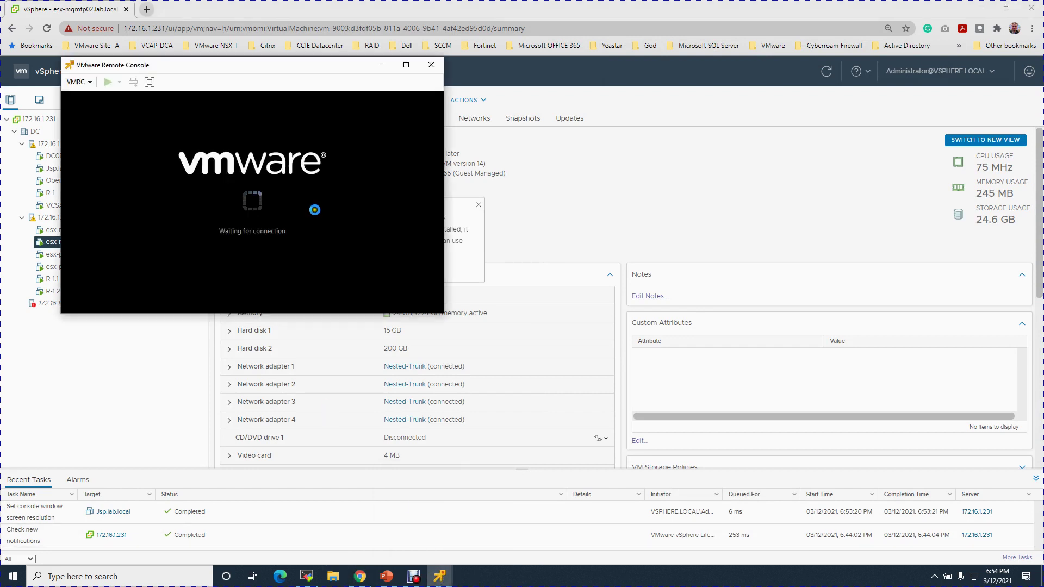
Reposition the VMRC window and log in to esx-mgmtp02's system customization as root
click(298, 70)
drag(298, 69, 767, 146)
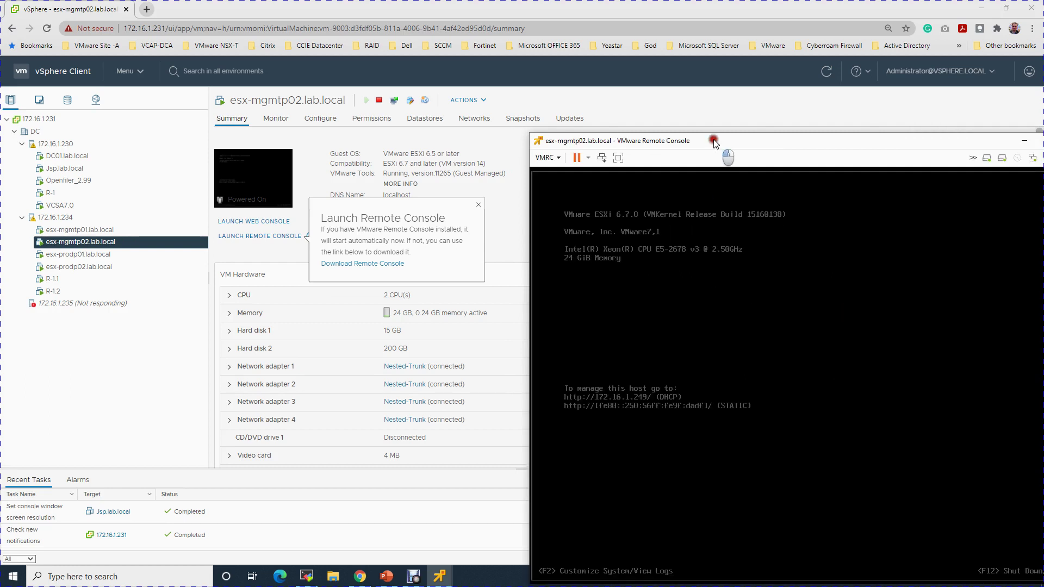
drag(714, 143, 639, 90)
click(669, 223)
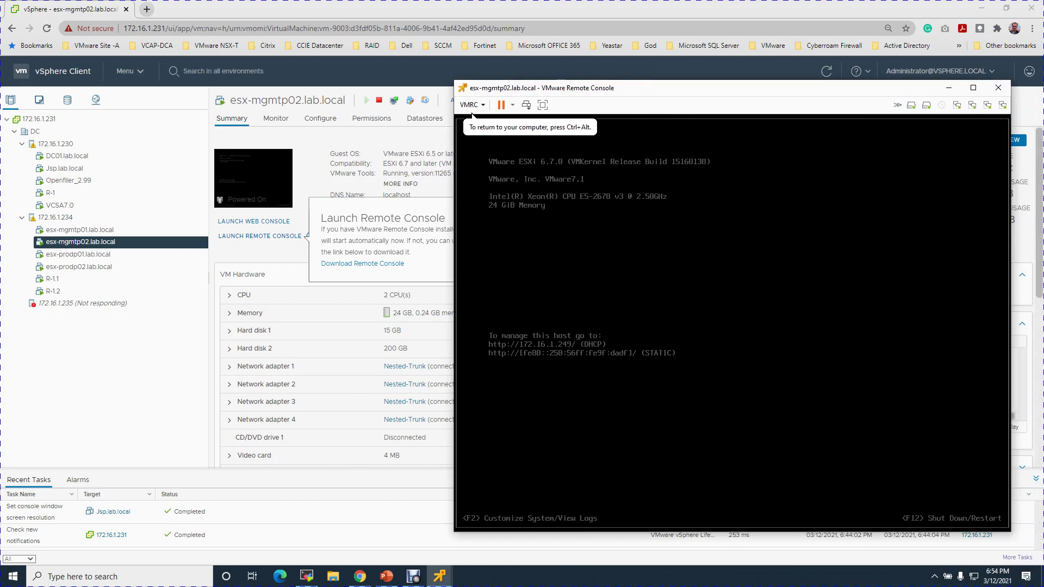
key(F2)
text(****)
key(Return)
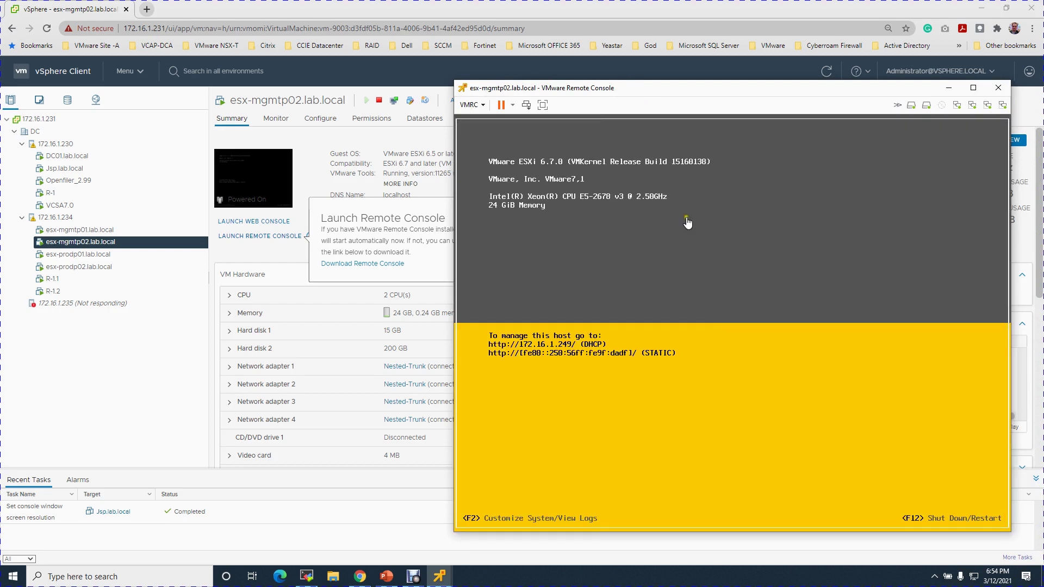
In Configure Management Network, select the vmnic adapters and confirm the VLAN setting
key(Down)
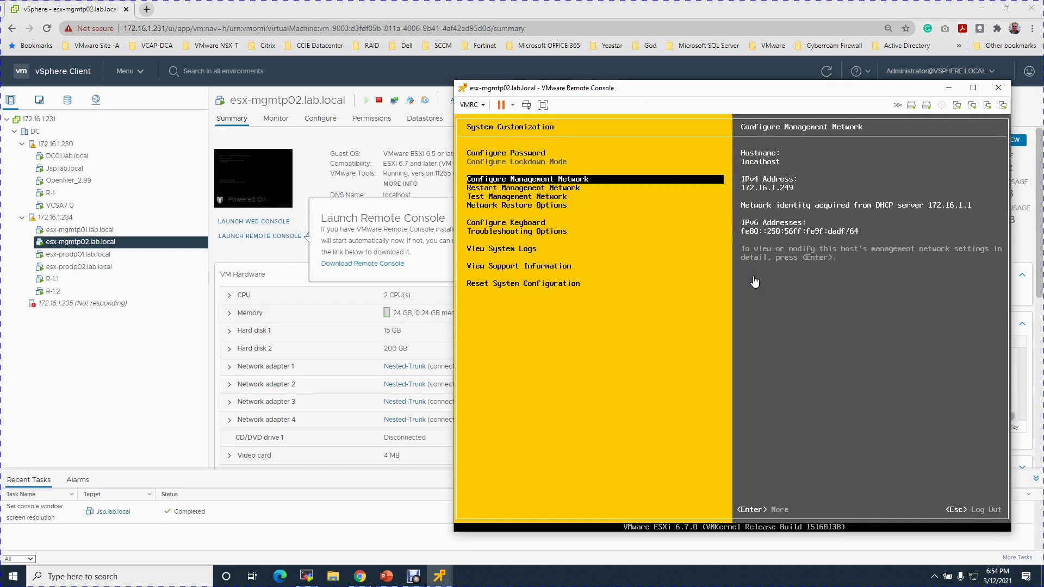
key(Return)
key(Return)
key(Down)
key(Down)
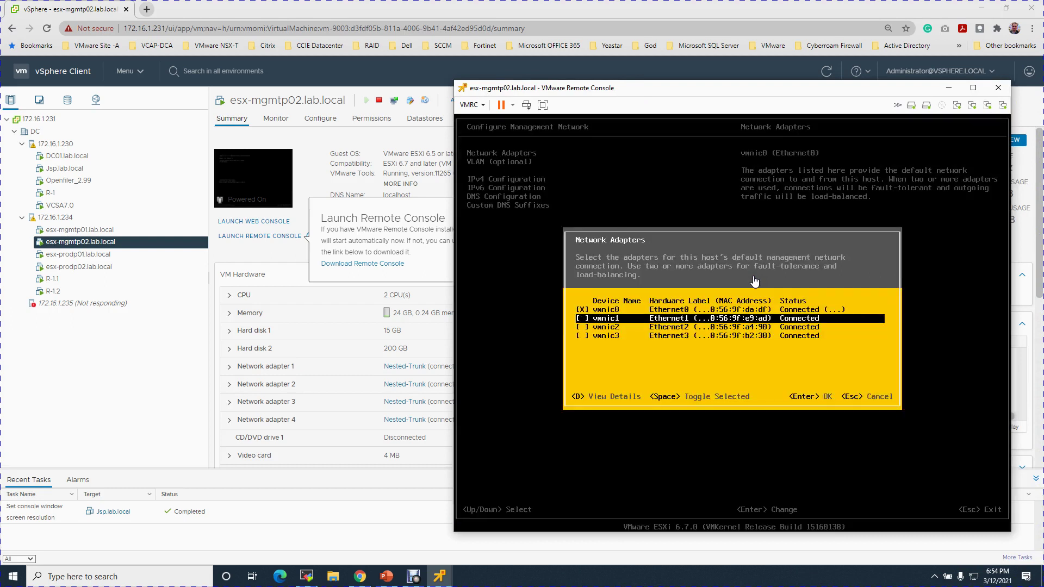
key(Down)
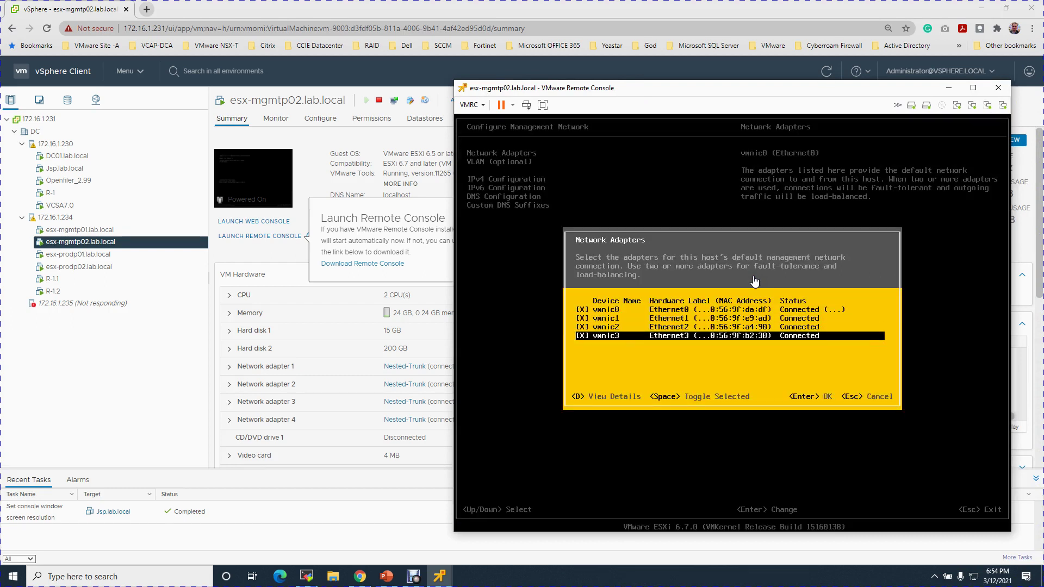
key(Escape)
key(Down)
key(Return)
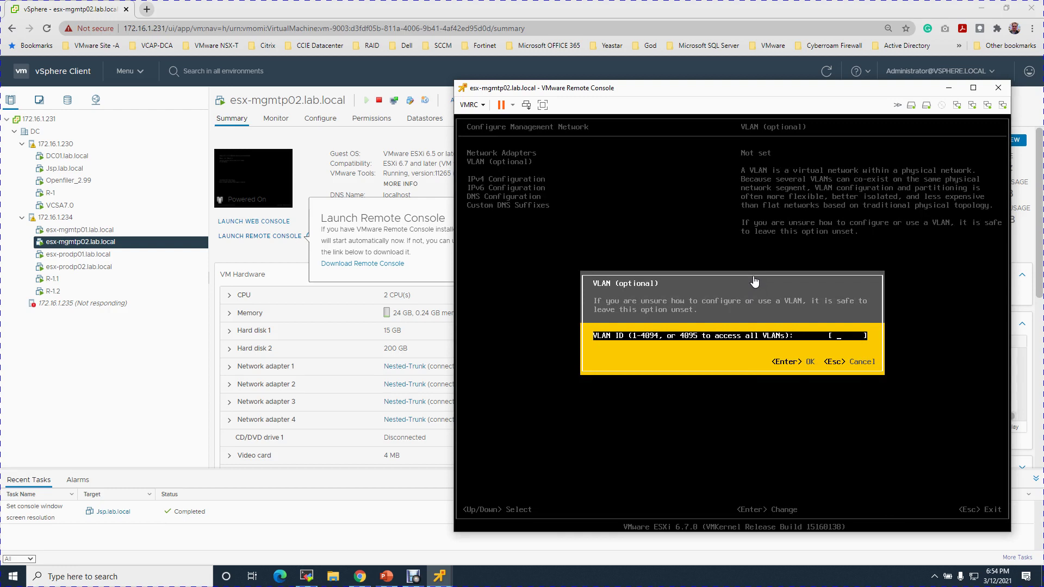
key(Return)
Set static IPv4 10.0.1.8, mask 255.255.255.0 and gateway 10.0.1.1
key(Down)
key(Return)
key(Down)
key(Down)
key(space)
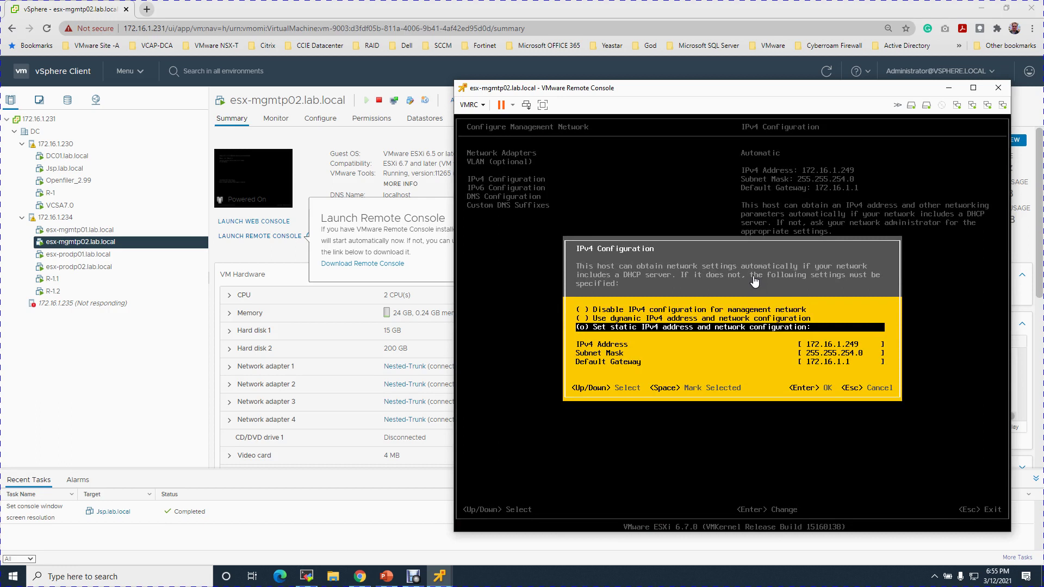
key(Down)
text(10.)
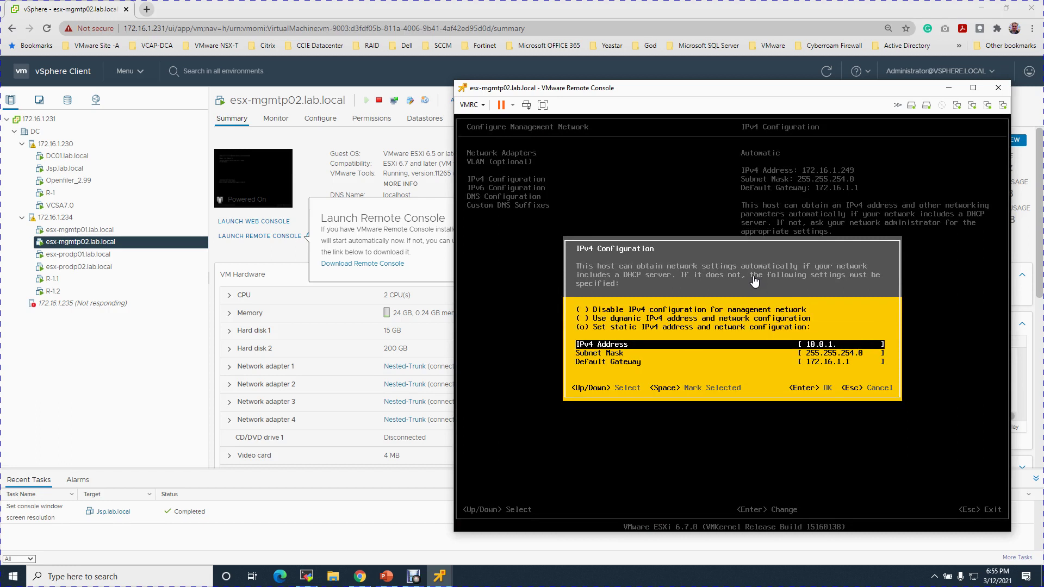
key(Down)
key(Left)
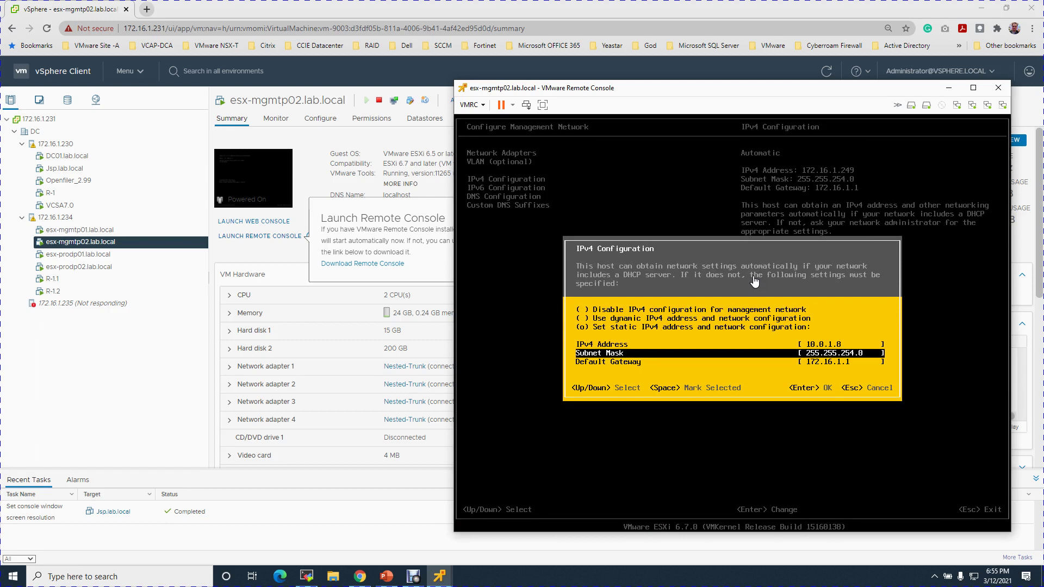
key(BackSpace)
text(5)
key(Down)
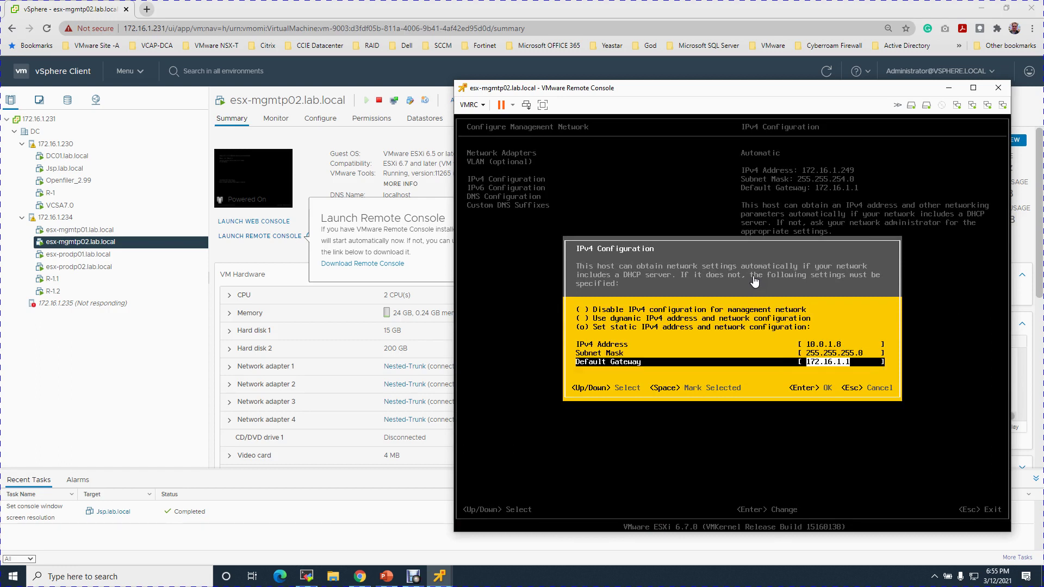
text(10.)
key(Return)
key(Down)
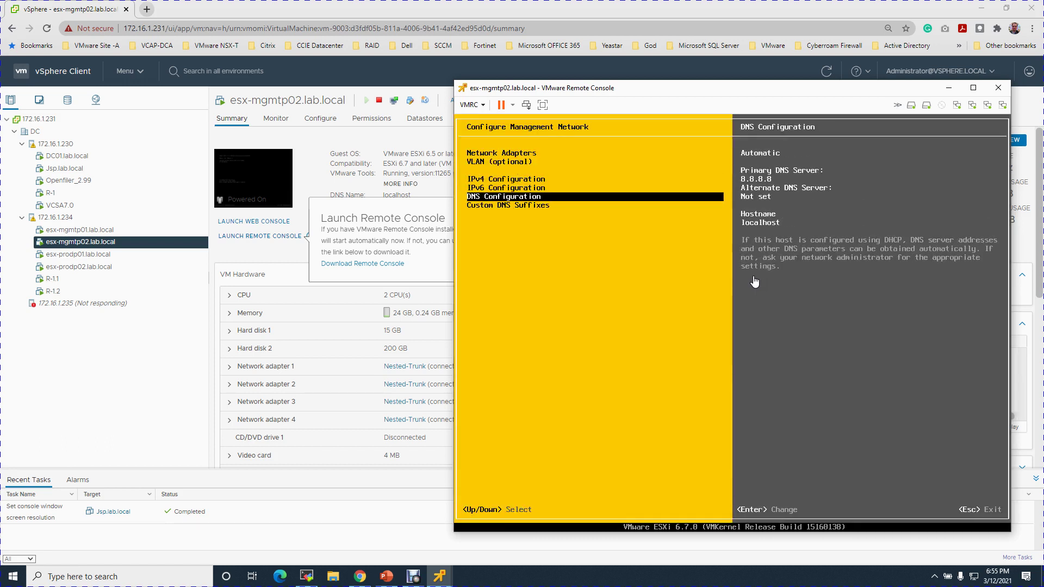
Enter manual DNS servers 10.0.5.130 and 8.8.8.8 with hostname esx-mgmtp02.lab.local
key(Down)
key(Return)
key(Down)
key(space)
key(Down)
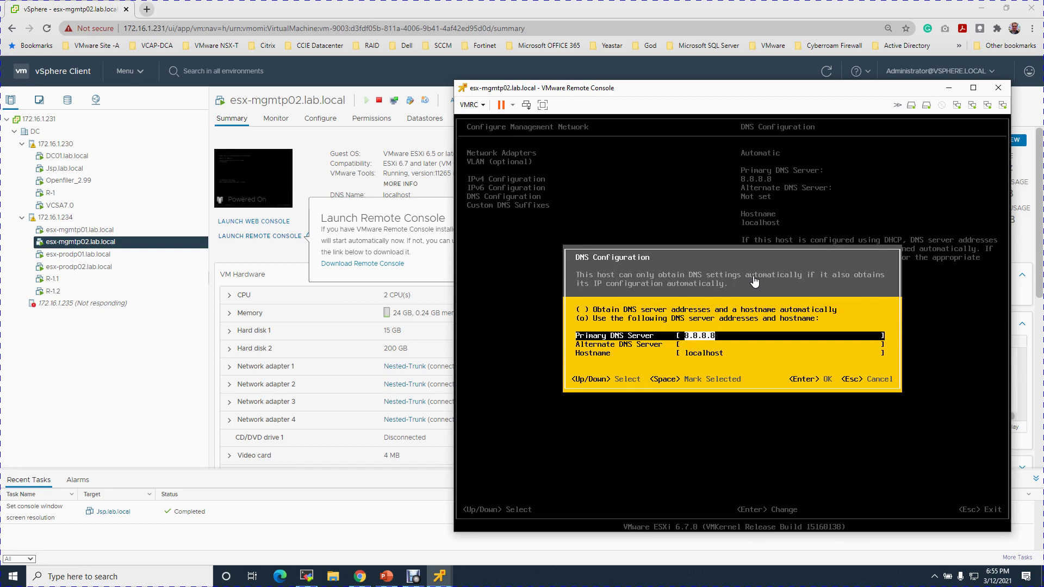
text(10.0.5.130)
key(Down)
text(8.8.8.8)
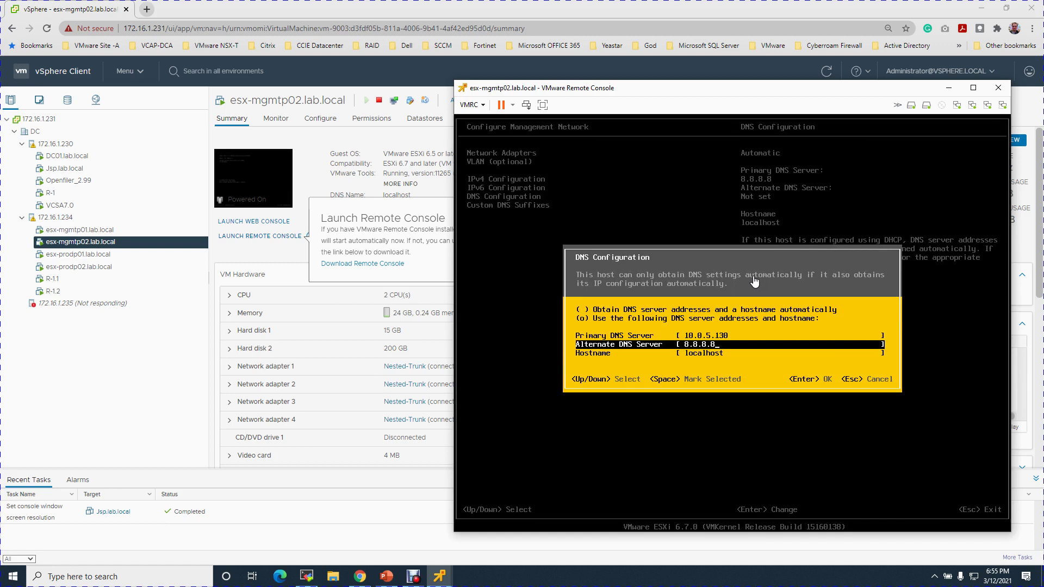
key(Down)
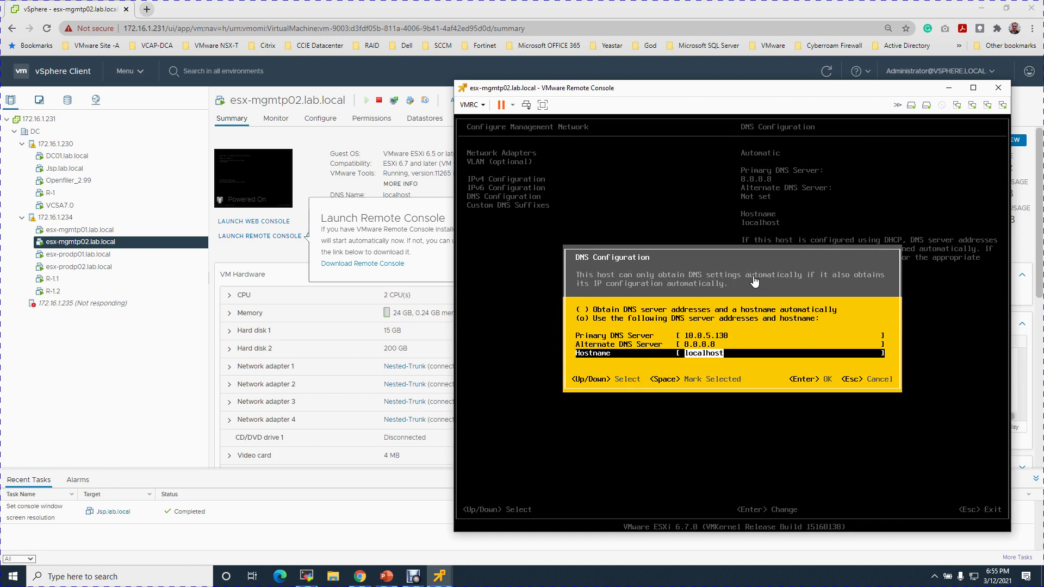
text(esx-mgmtp02.lab.local)
key(Return)
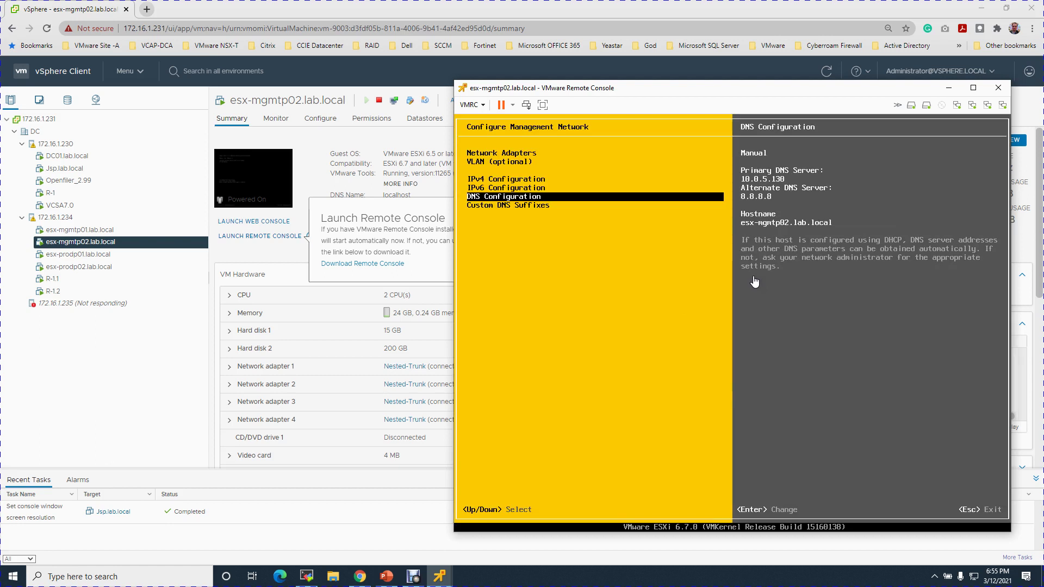
Apply the changes and restart the management network, then show the console previews
key(Escape)
key(Escape)
key(Escape)
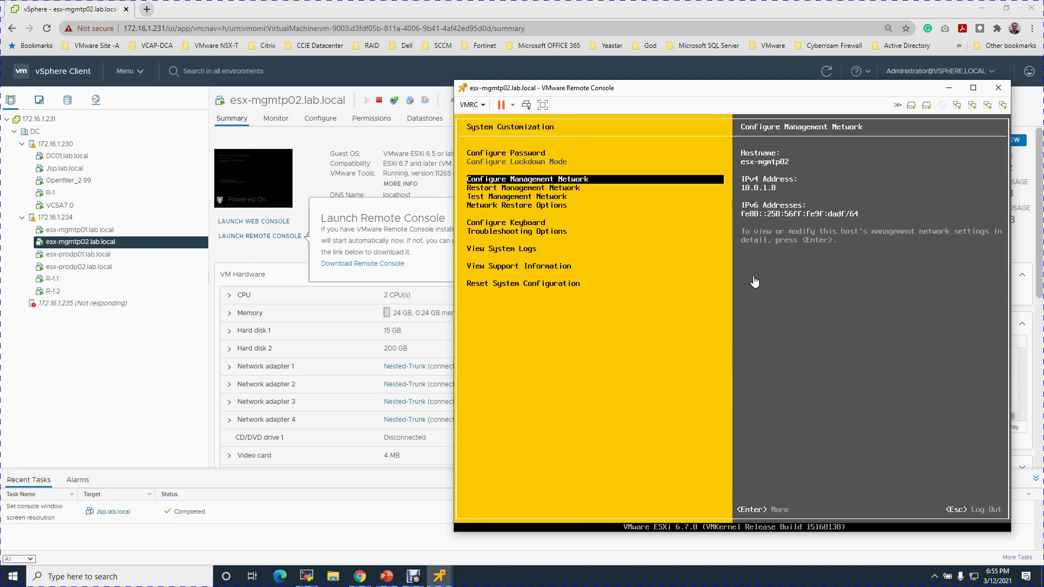
key(Escape)
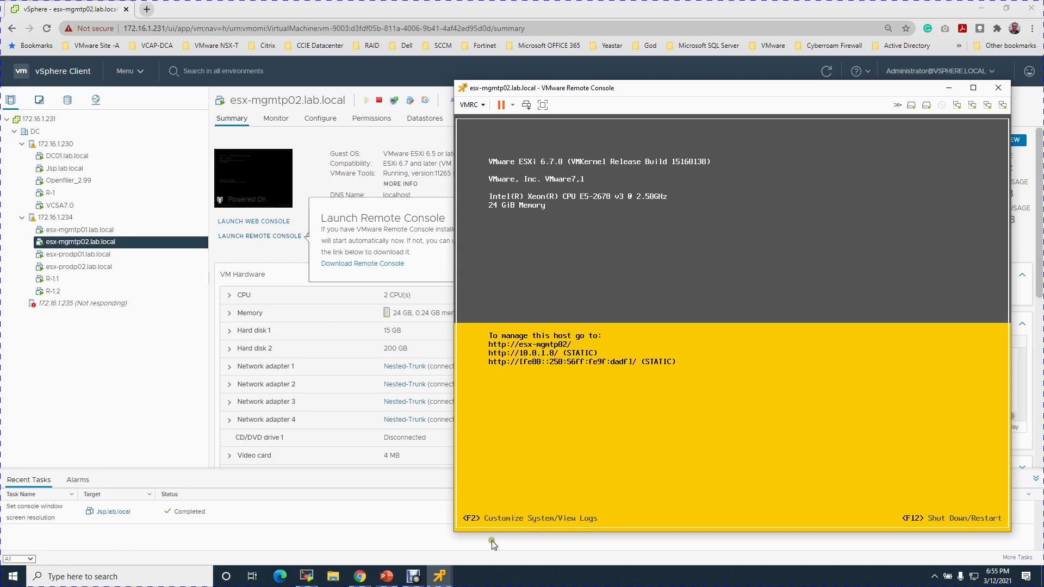
click(451, 580)
On Jsp.lab.local, ping 10.0.1.8 from a command prompt, then exit it
click(406, 500)
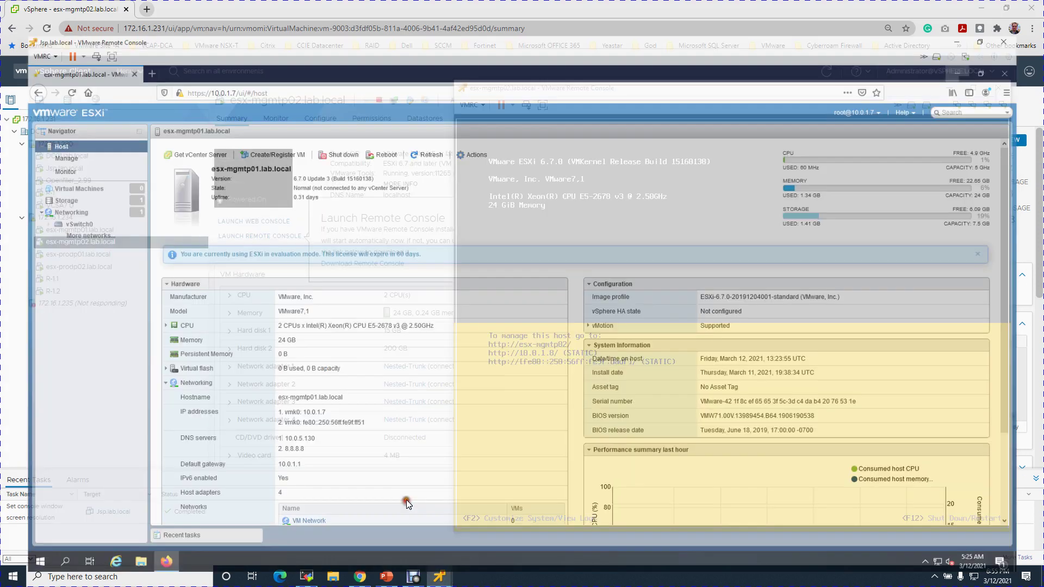
key(super+x)
key(r)
key(Return)
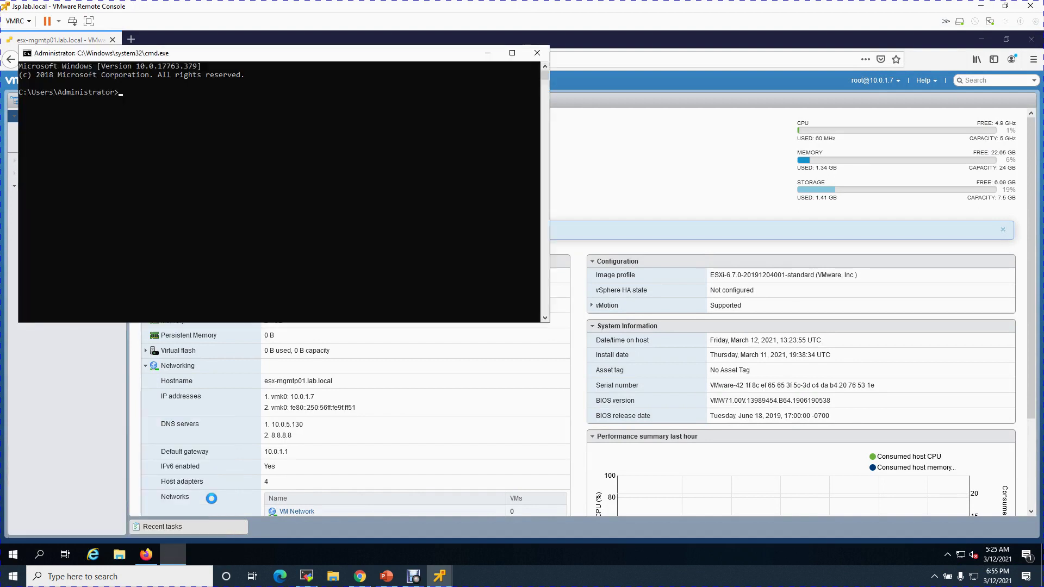
text(ping 10.0.1.8)
key(Return)
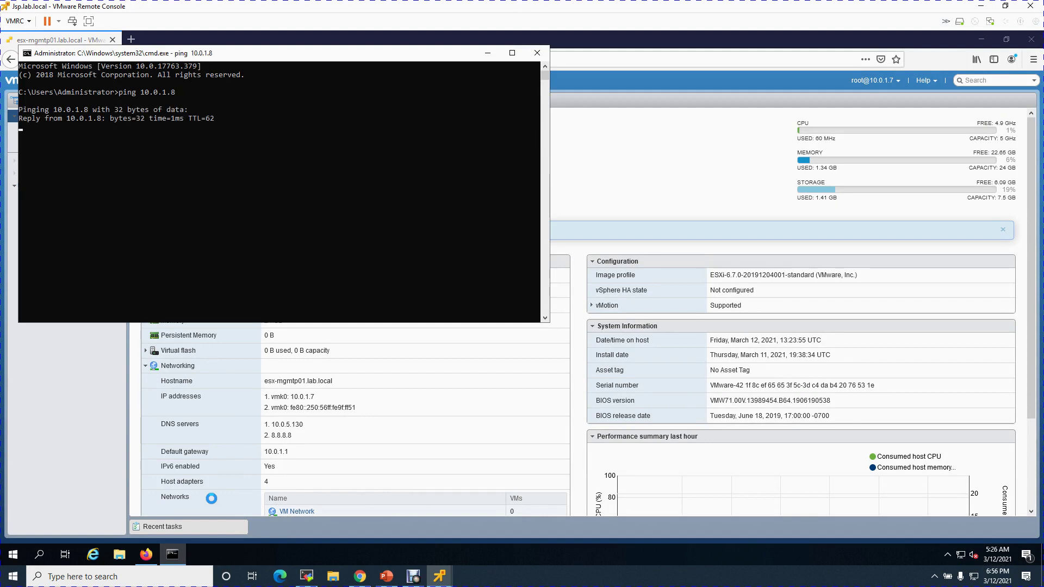
text(exit)
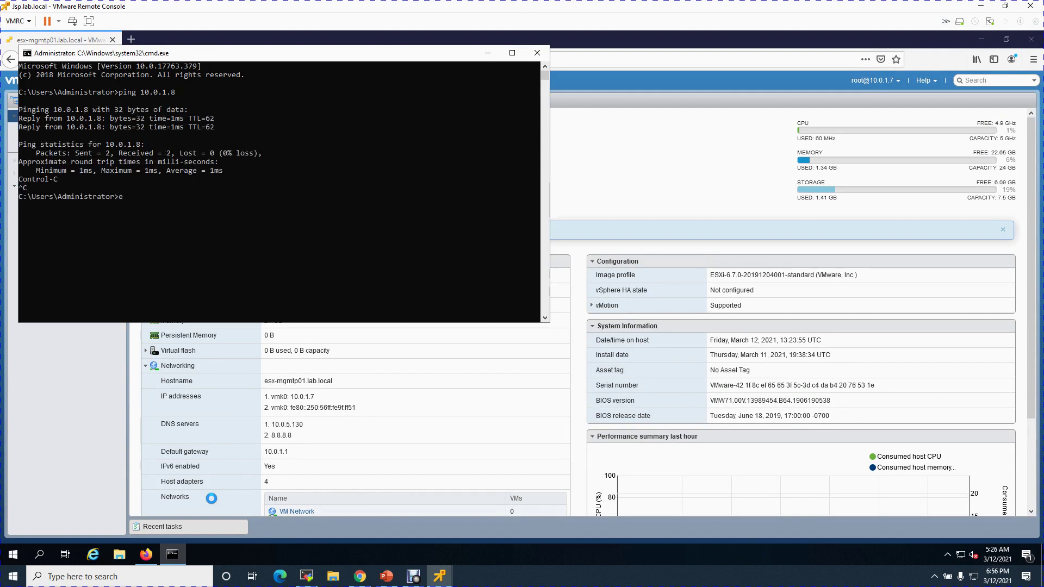
key(Return)
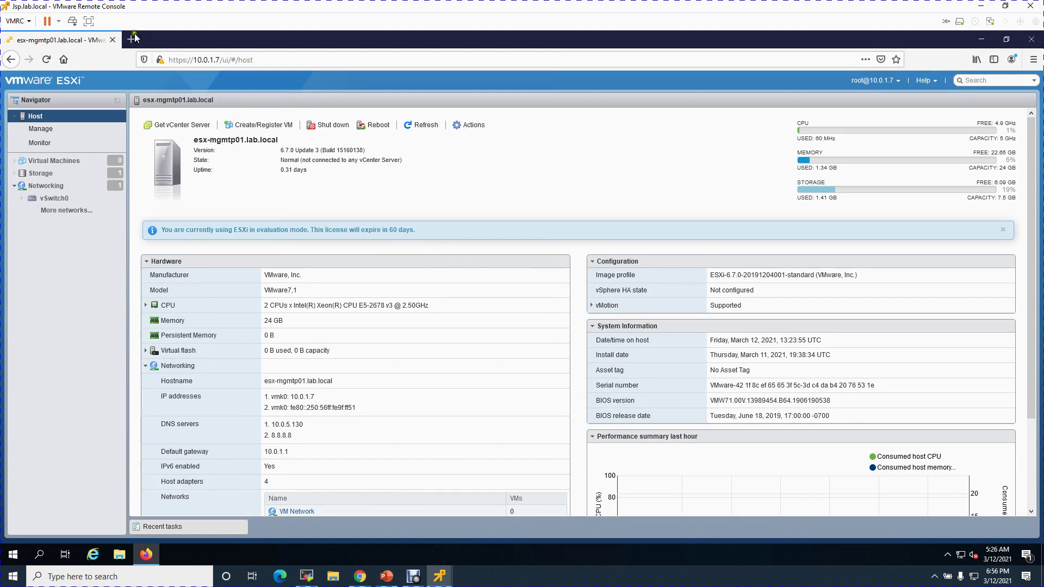
click(130, 39)
click(184, 57)
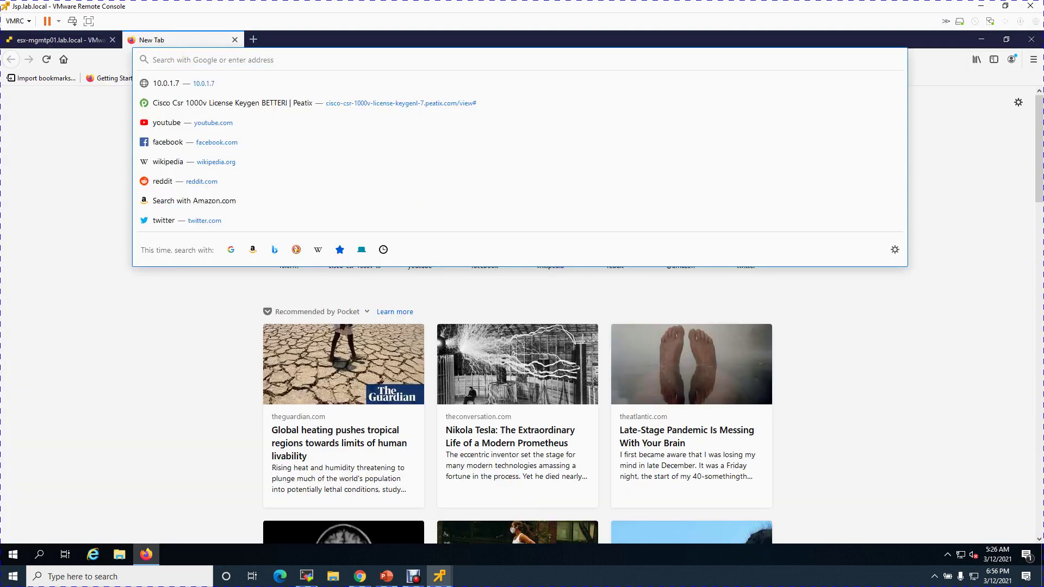
text(10.0.1.)
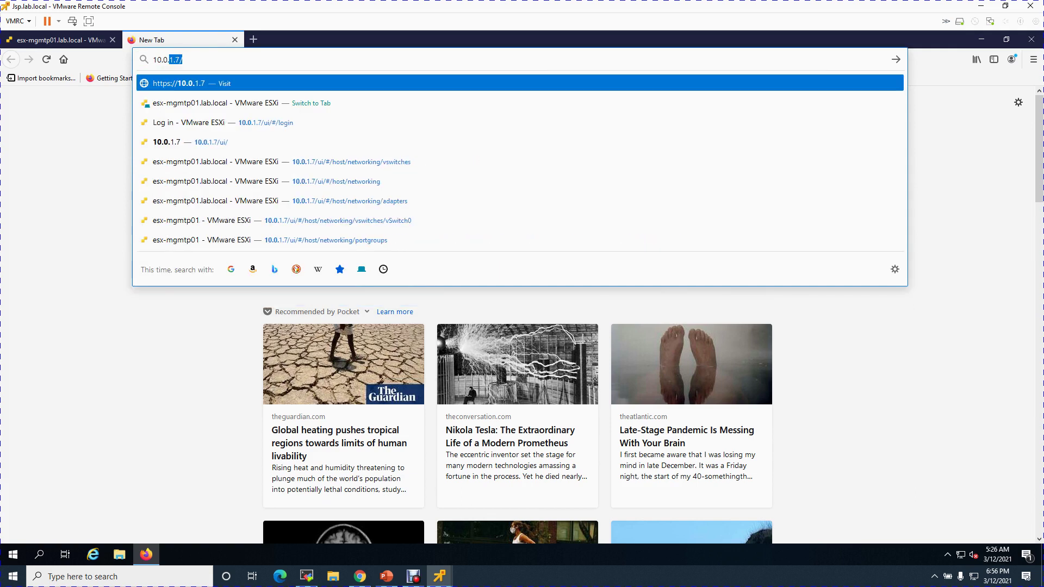
text(8)
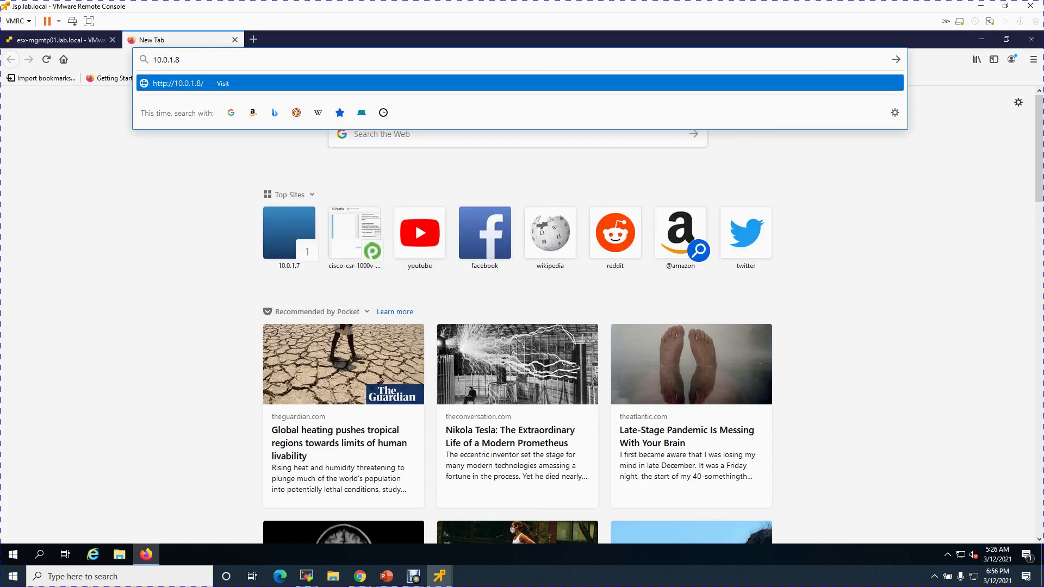
key(Home)
text(https)
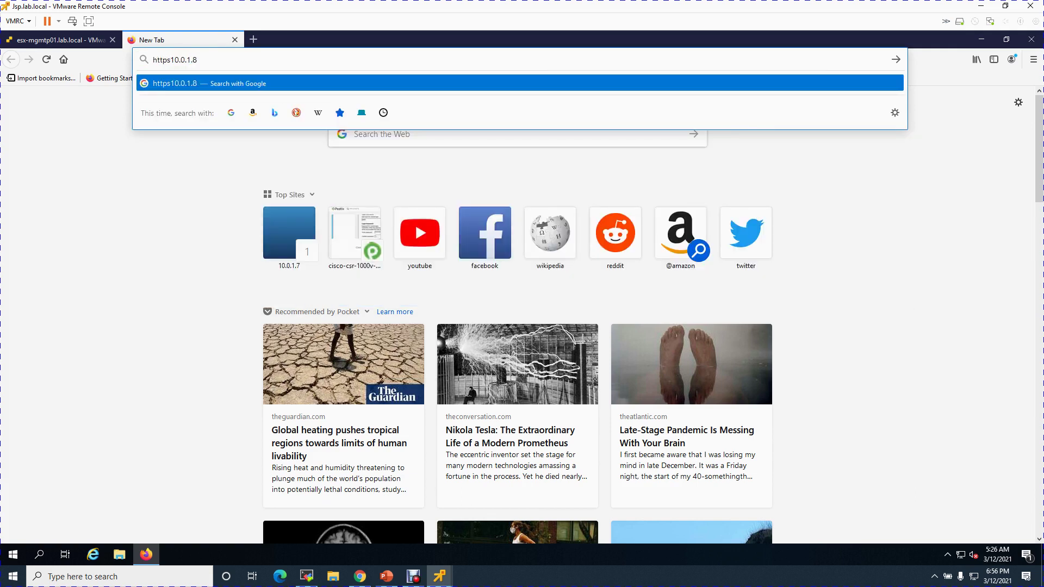
text(://)
key(Return)
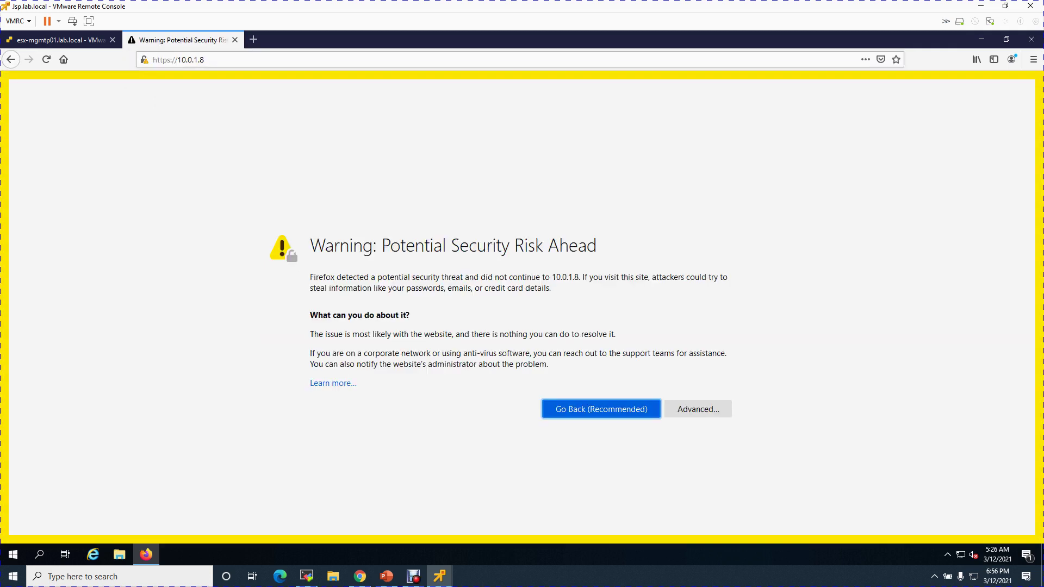
click(711, 409)
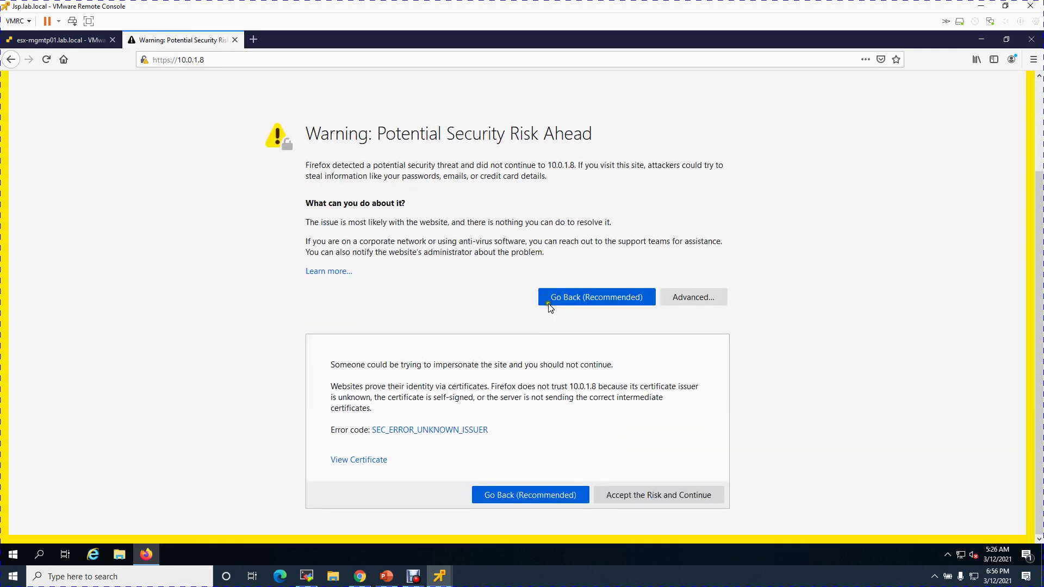
click(655, 496)
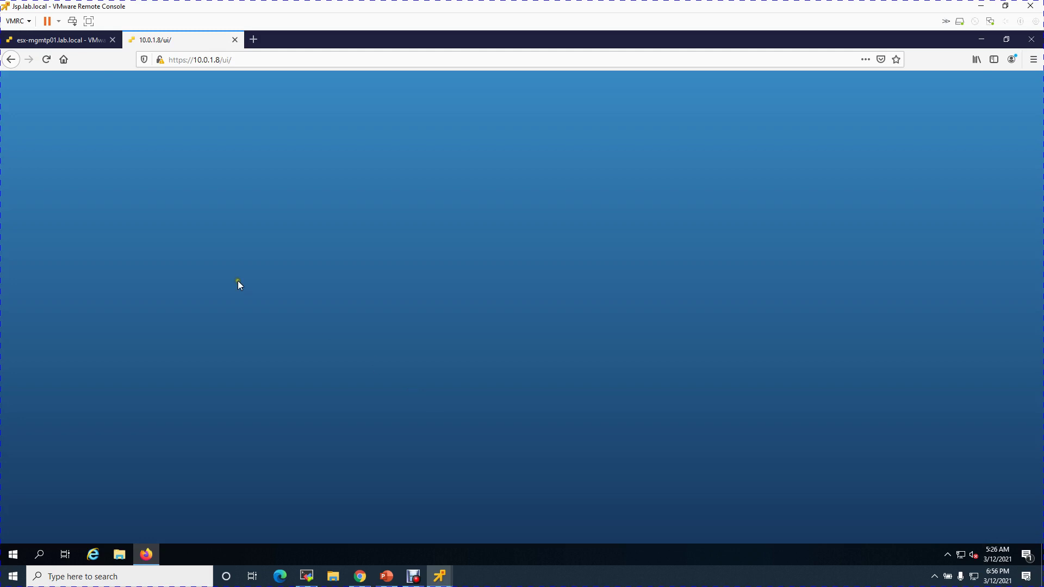
Log in to the ESXi Host Client as root with the host password
click(142, 260)
text(root)
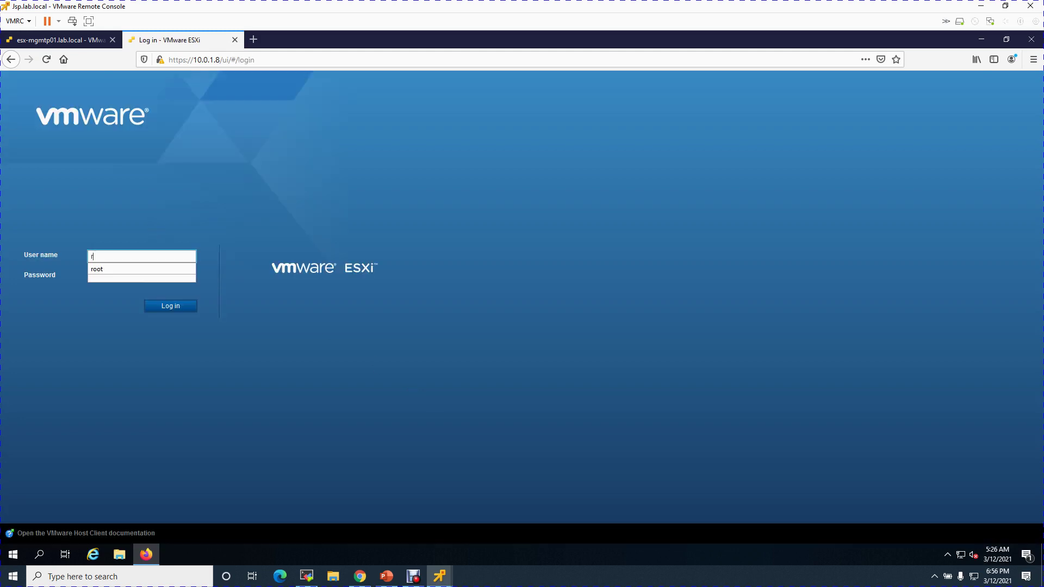
key(Tab)
text(••)
key(BackSpace)
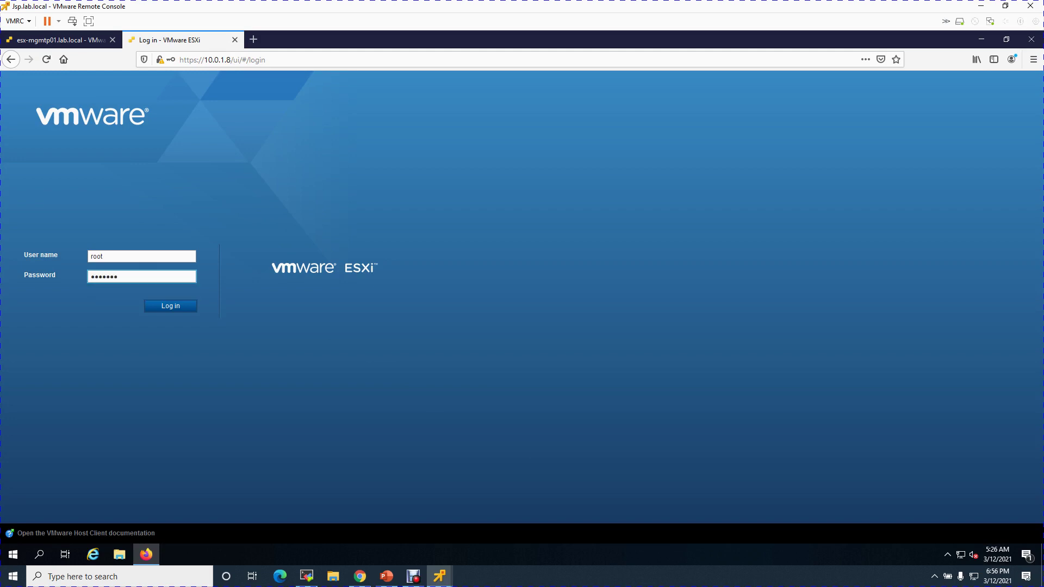
key(Return)
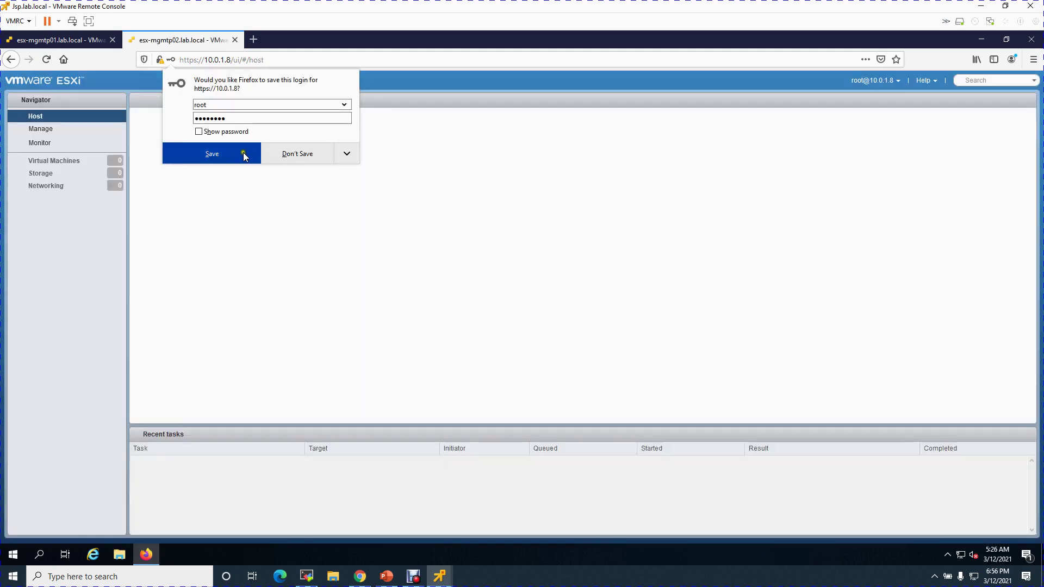
Save the login and dismiss the CEIP notice and evaluation licence banner
click(248, 155)
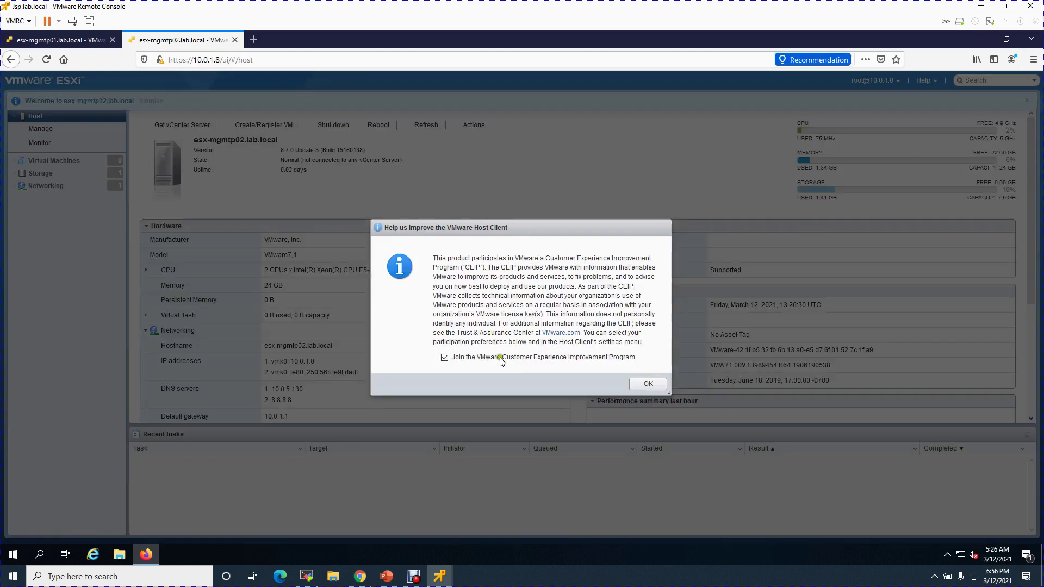
click(648, 383)
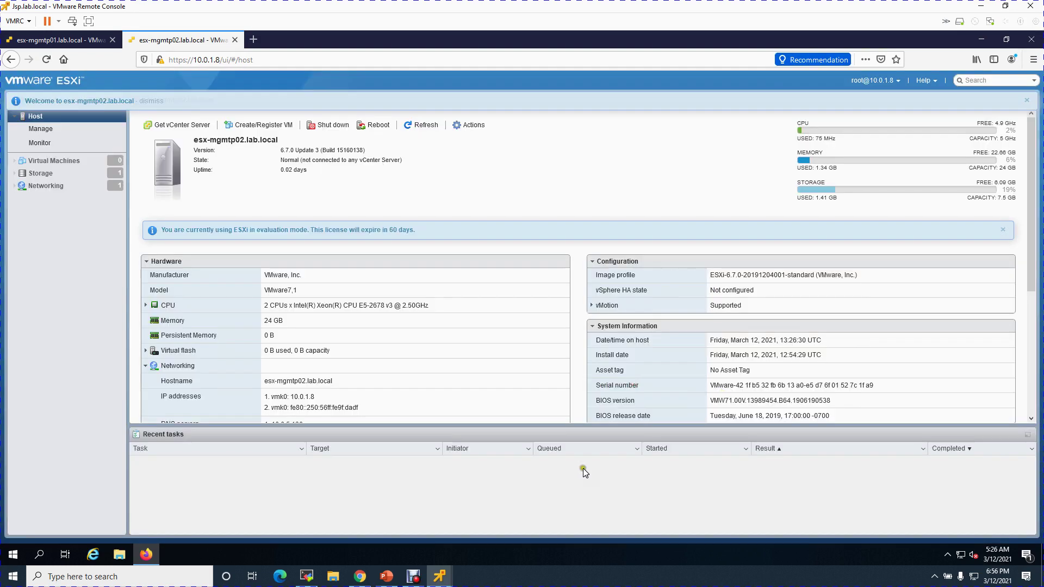
click(1002, 229)
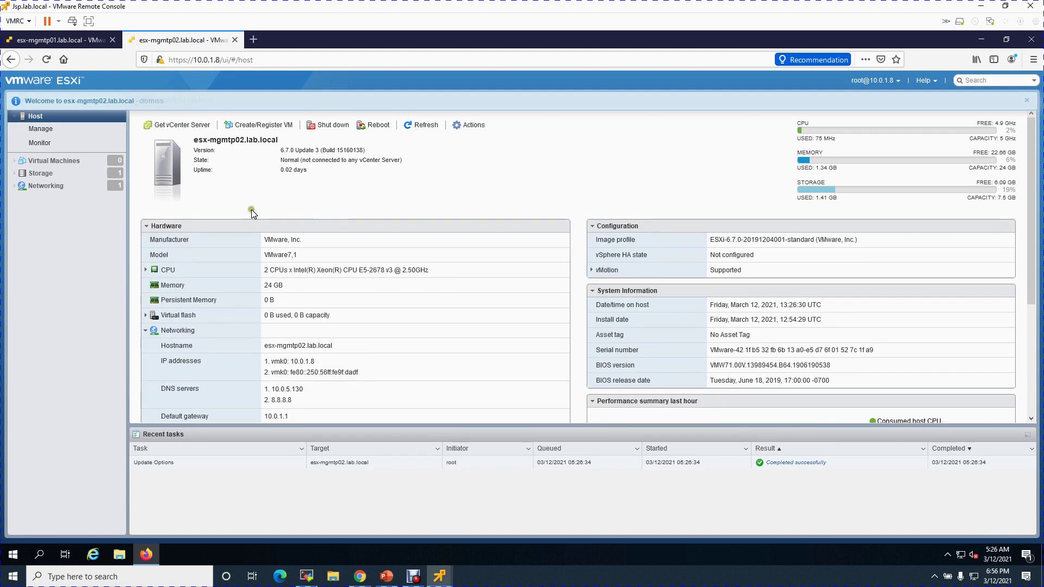
Review physical adapters and vSwitch0 topology, confirming Management Network VLAN 10, then minimize Firefox
click(65, 185)
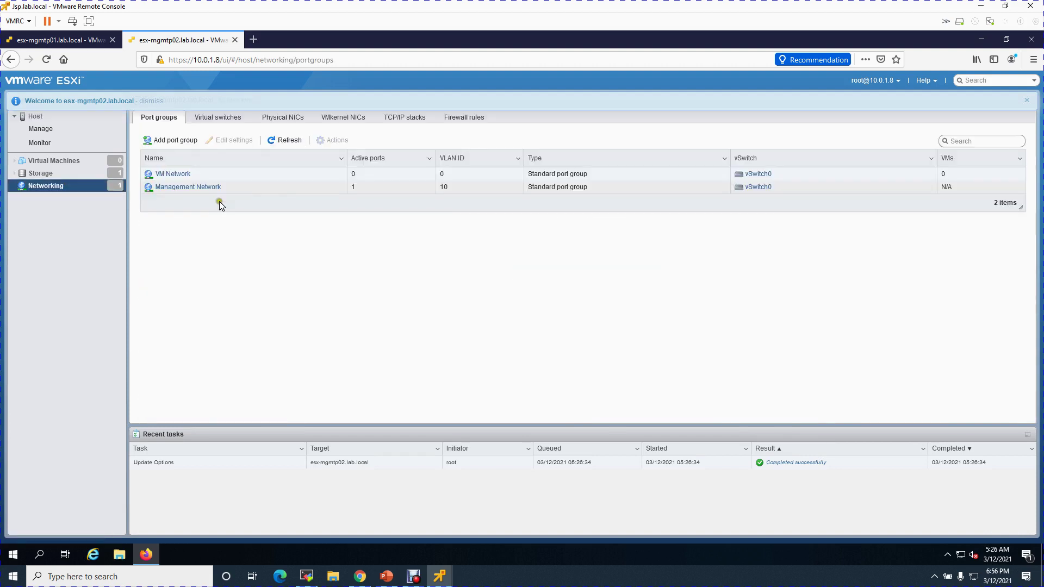
click(283, 118)
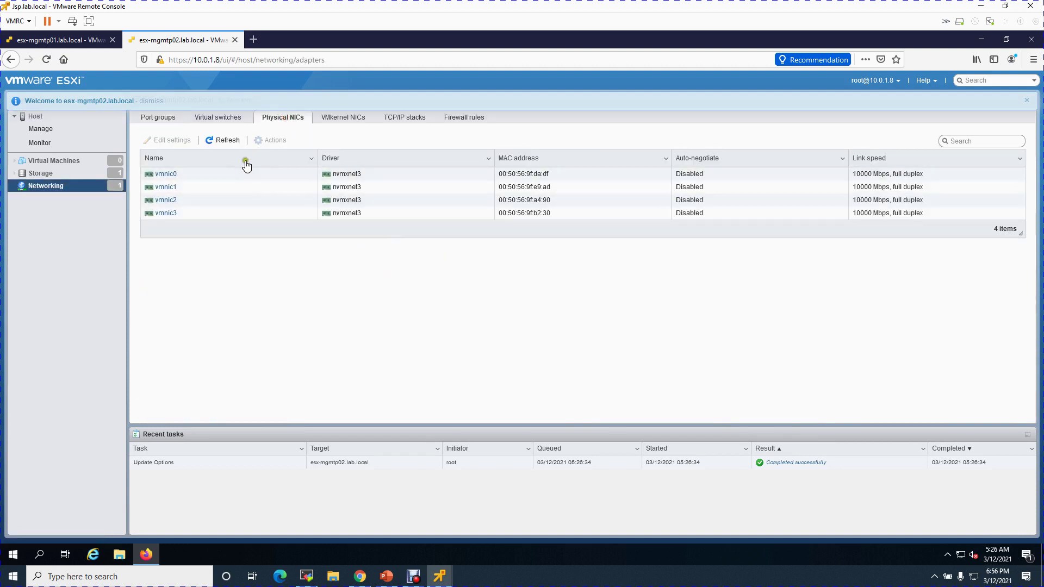
click(44, 185)
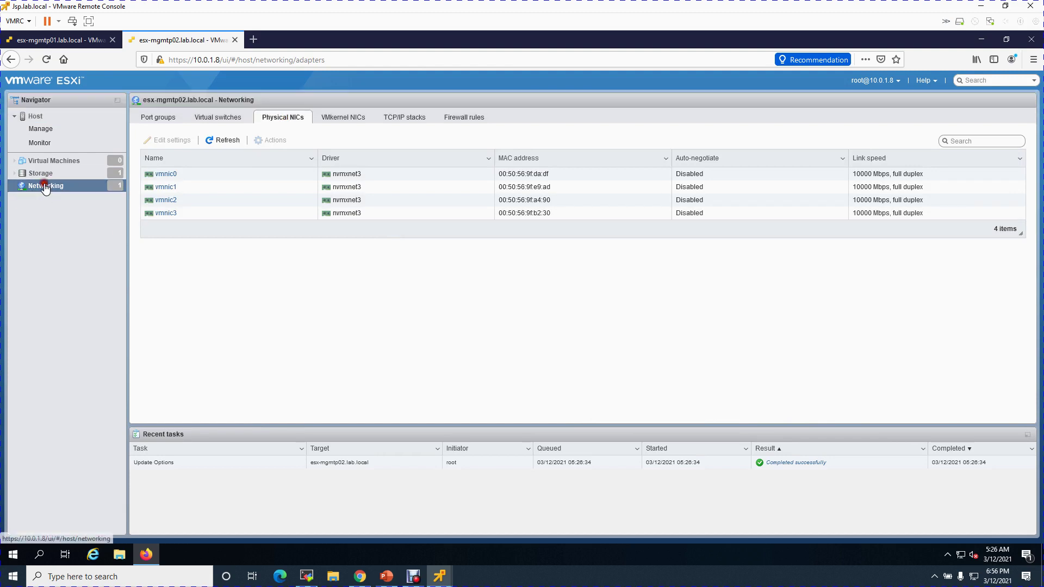
click(217, 117)
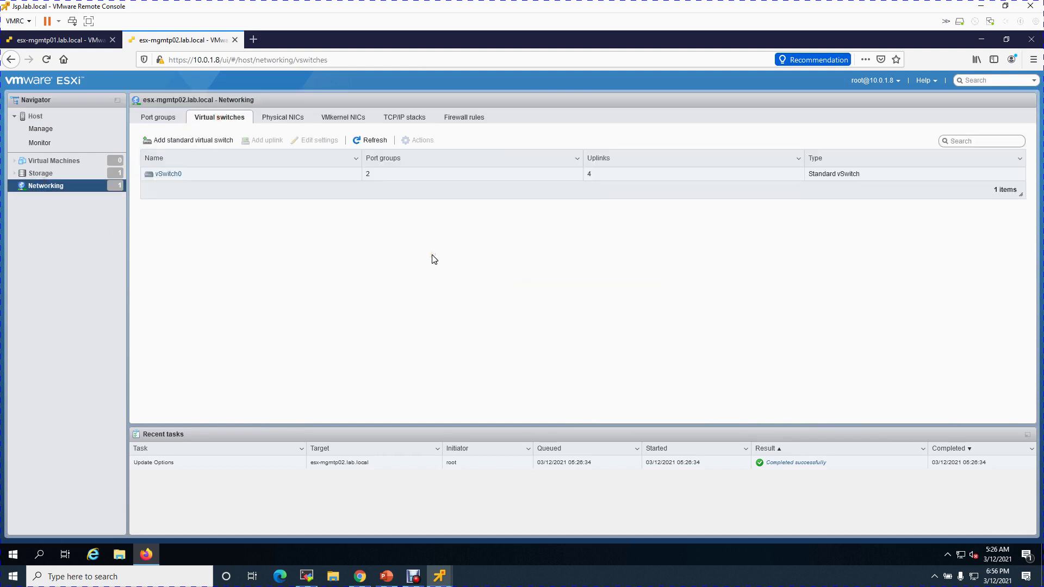
click(177, 174)
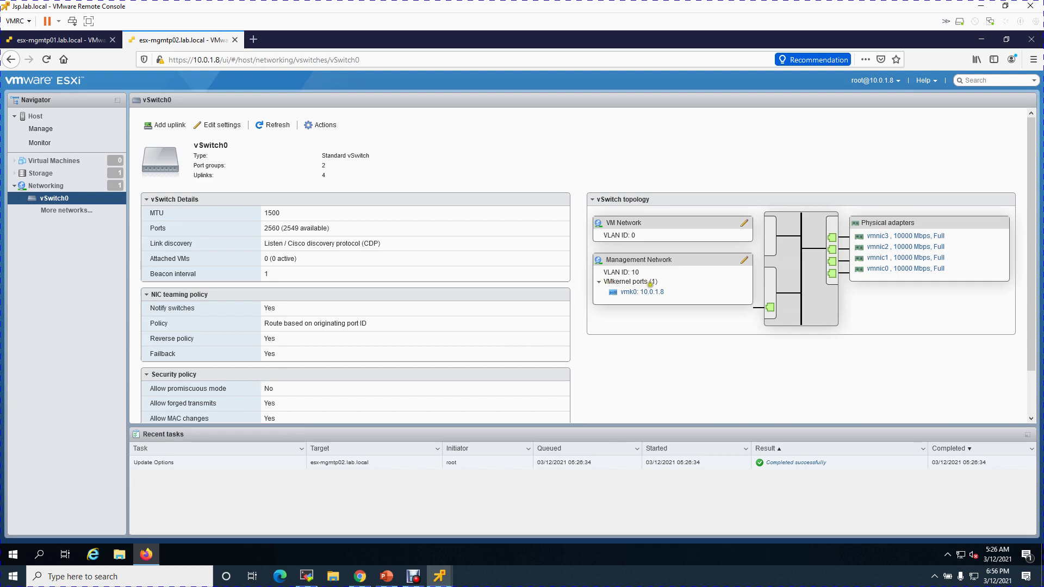
drag(628, 272, 650, 270)
click(669, 360)
click(979, 39)
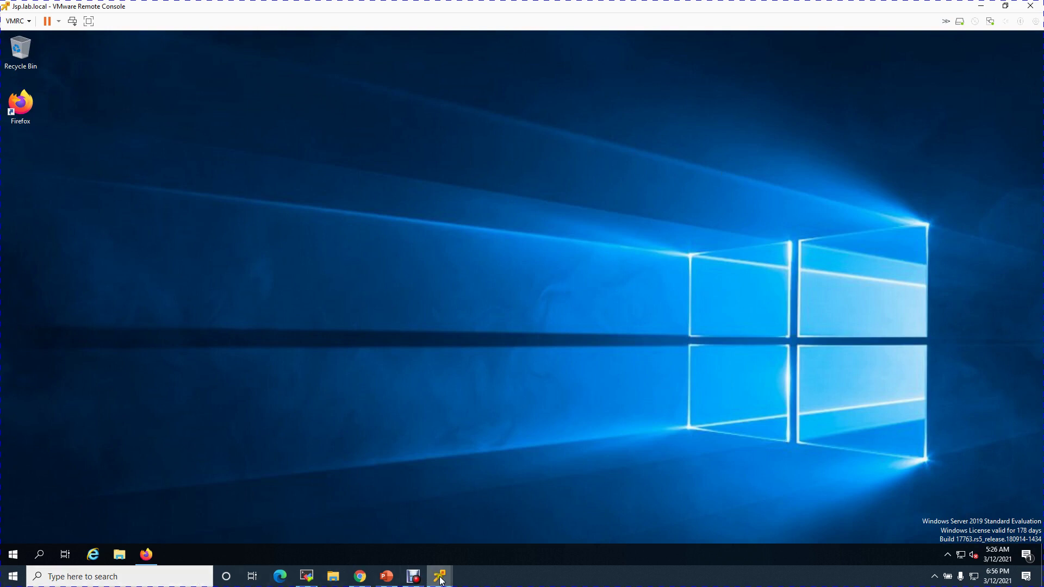
Launch a console to esx-prodp01.lab.local, close the esx-mgmtp02 console, and move the window right
click(361, 577)
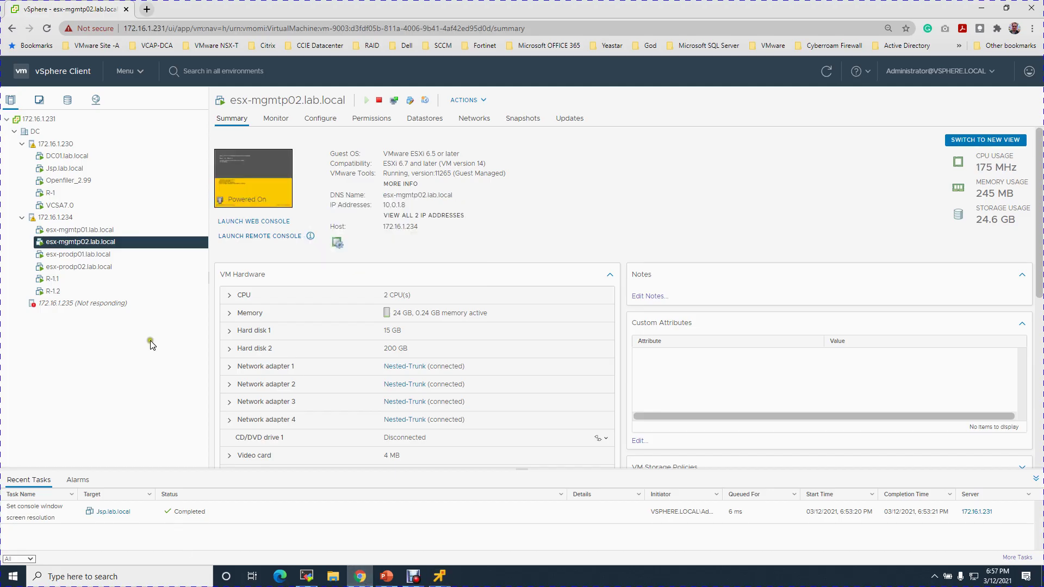
click(116, 255)
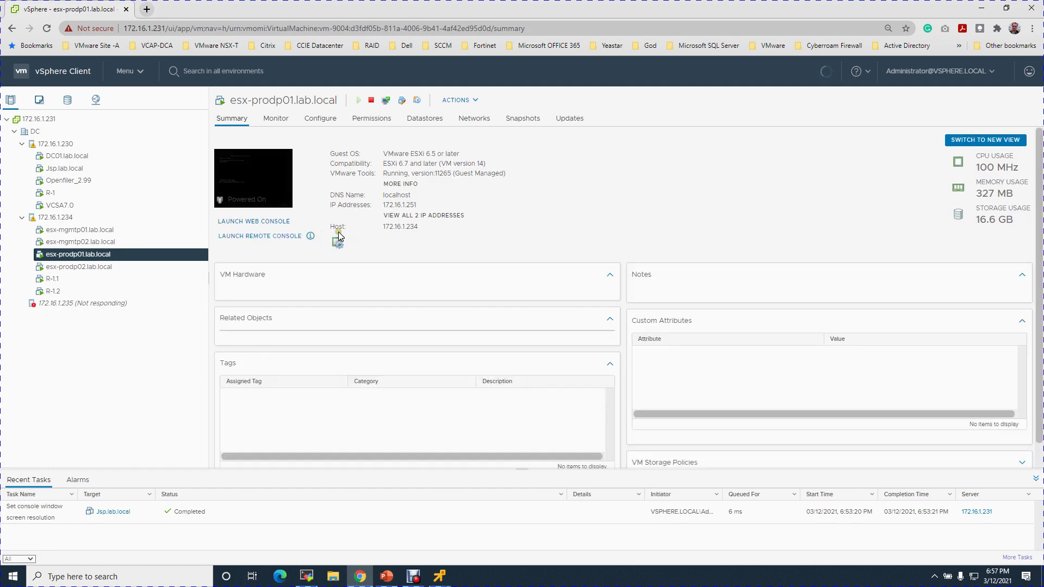
click(266, 237)
mouse_move(439, 577)
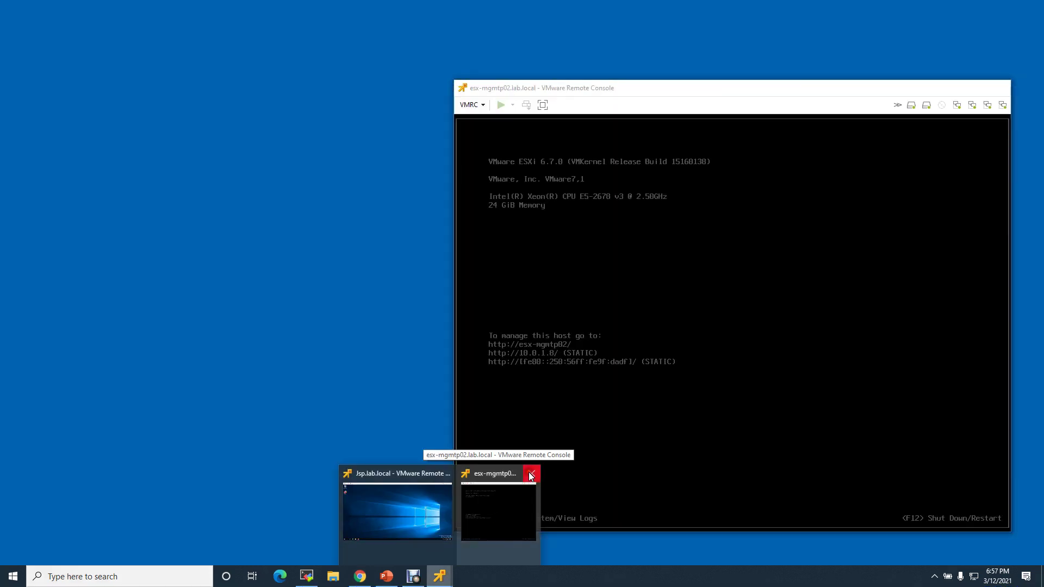
click(530, 475)
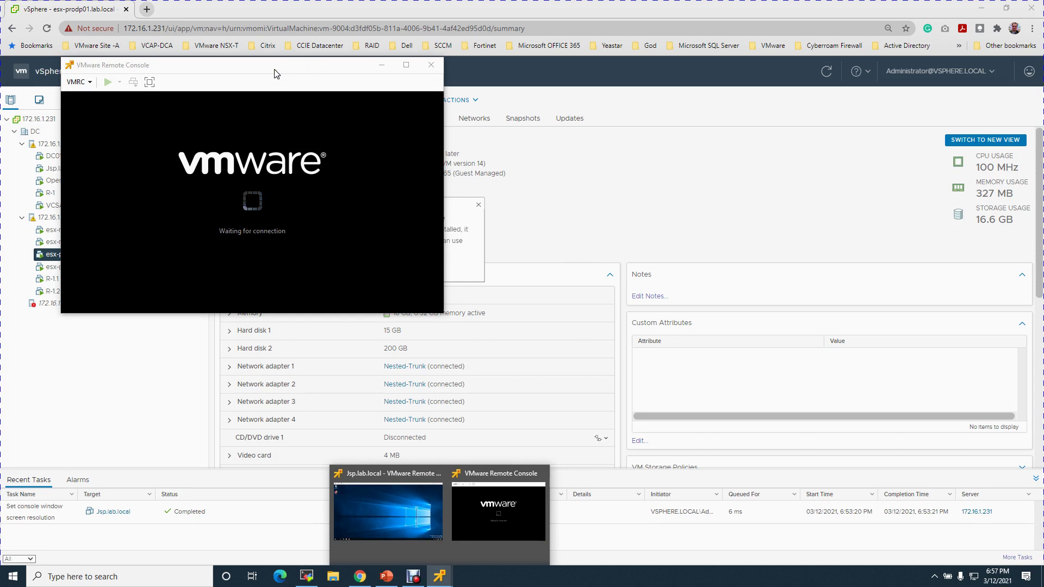
drag(319, 66, 536, 96)
drag(674, 109, 736, 124)
Log in to esx-prodp01's system customization as root
click(727, 243)
key(F2)
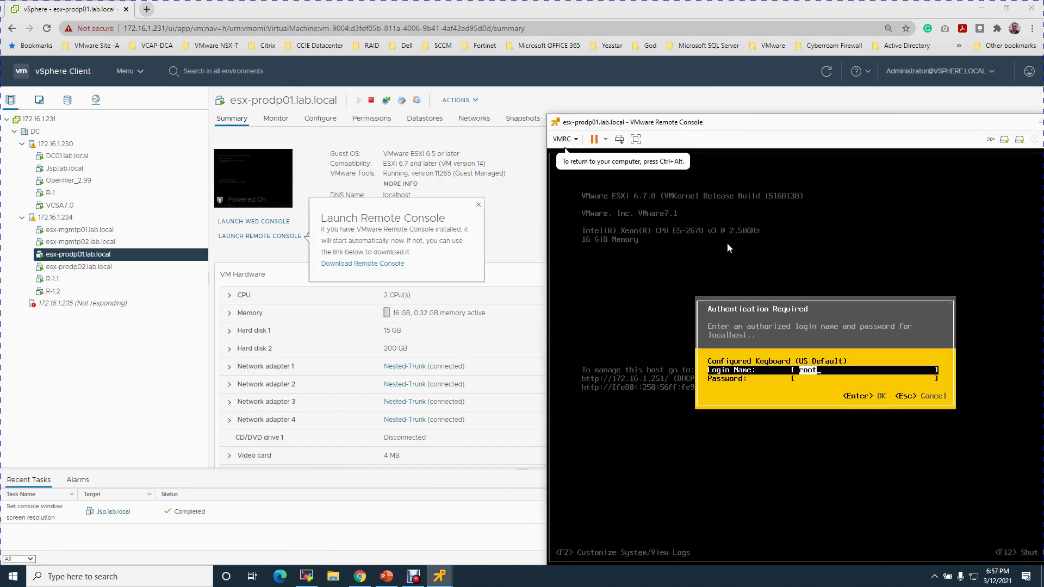
text(VMware1!)
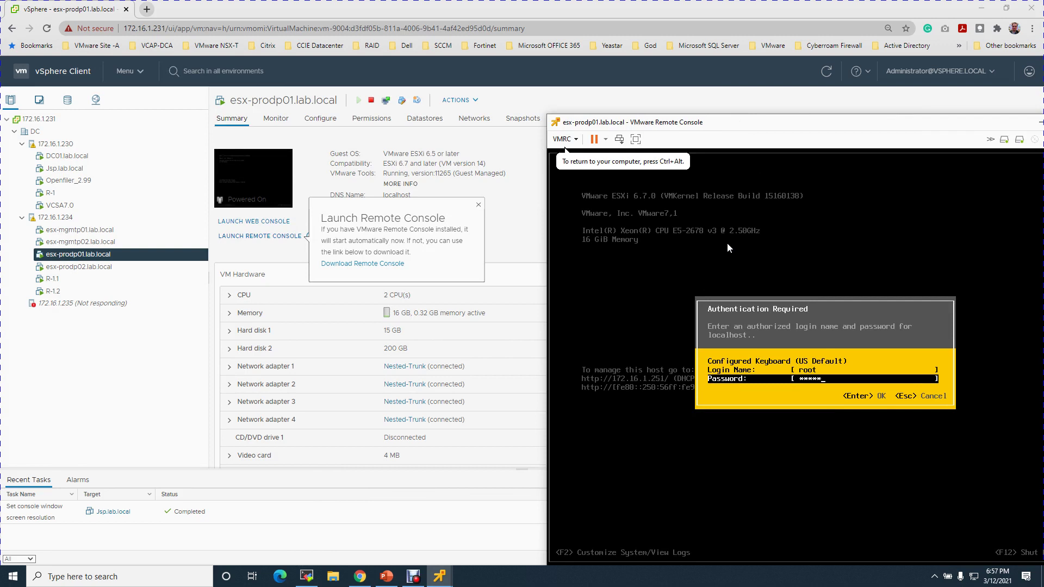
key(Return)
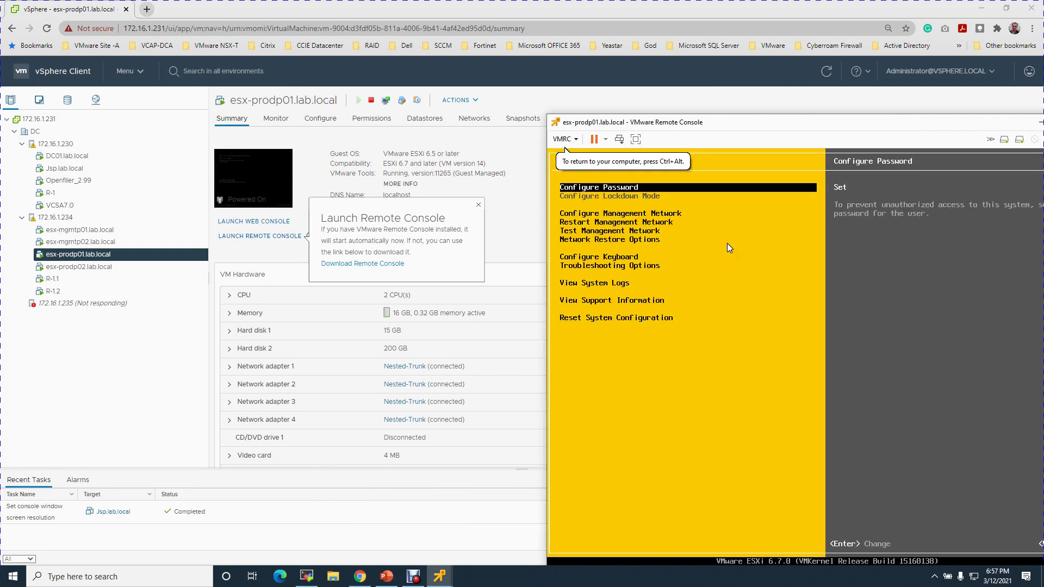
Add vmnic2 to the management network adapters, leaving the VLAN unset
key(Down)
key(Return)
key(Down)
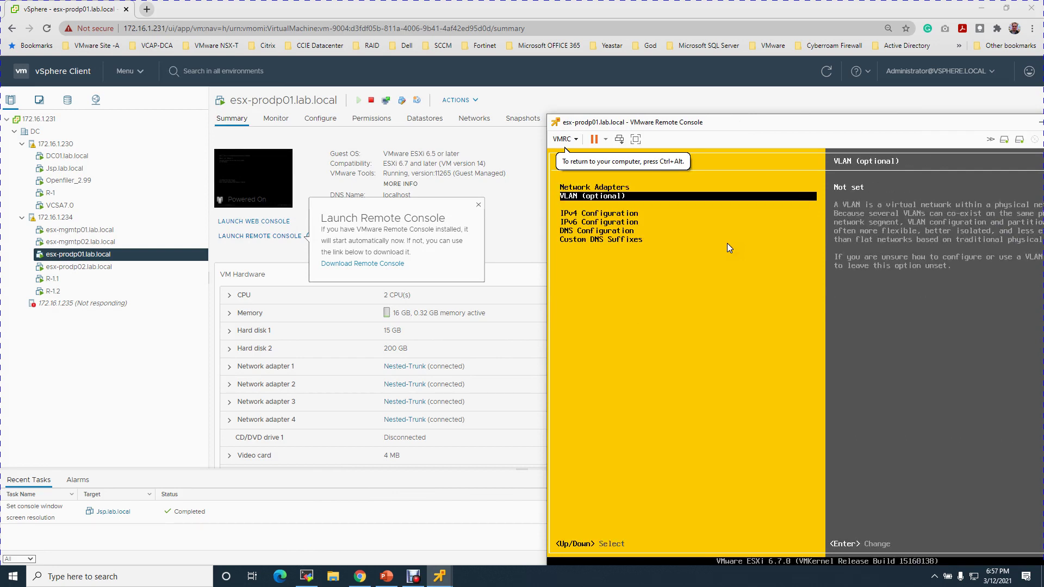
key(Up)
key(Return)
key(Down)
key(Down)
key(space)
key(Down)
key(Return)
key(Down)
key(Return)
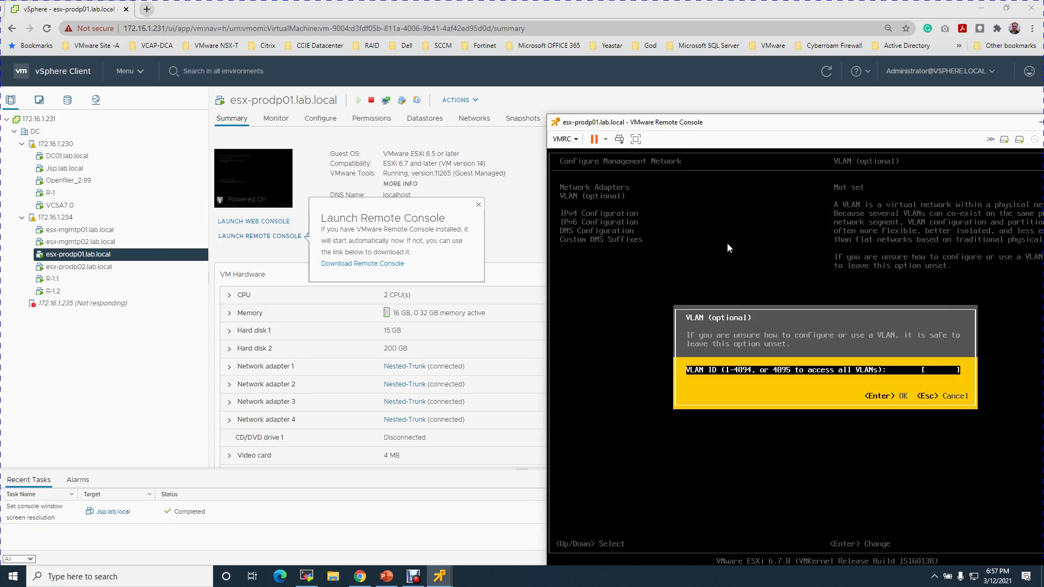
key(Return)
Set static IPv4 10.0.1.9, mask 255.255.255.0 and gateway 10.0.1.1
key(Down)
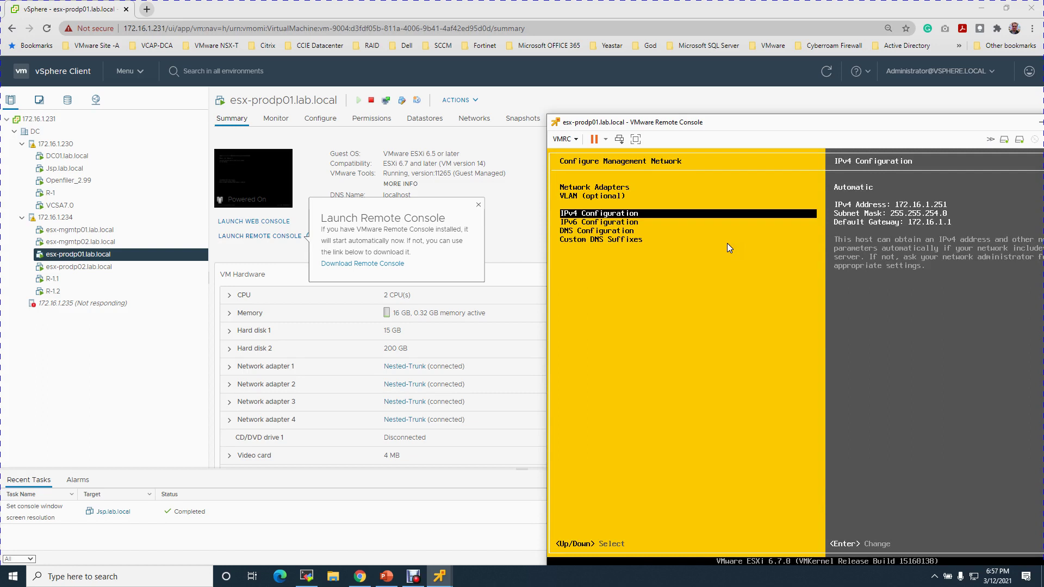
key(Return)
key(Down)
key(Down)
key(space)
key(Down)
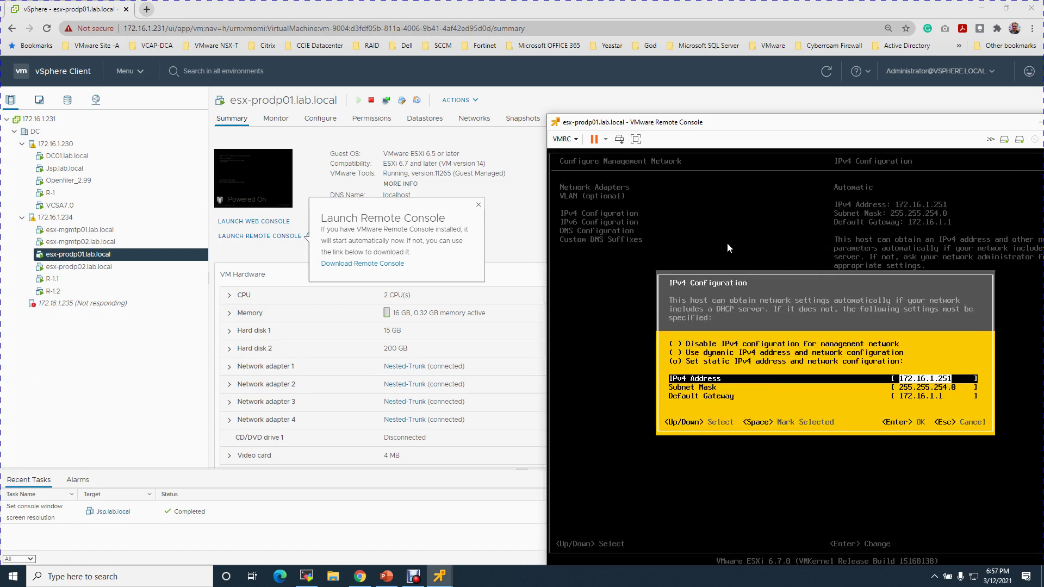
text(10.0.1.9)
key(Down)
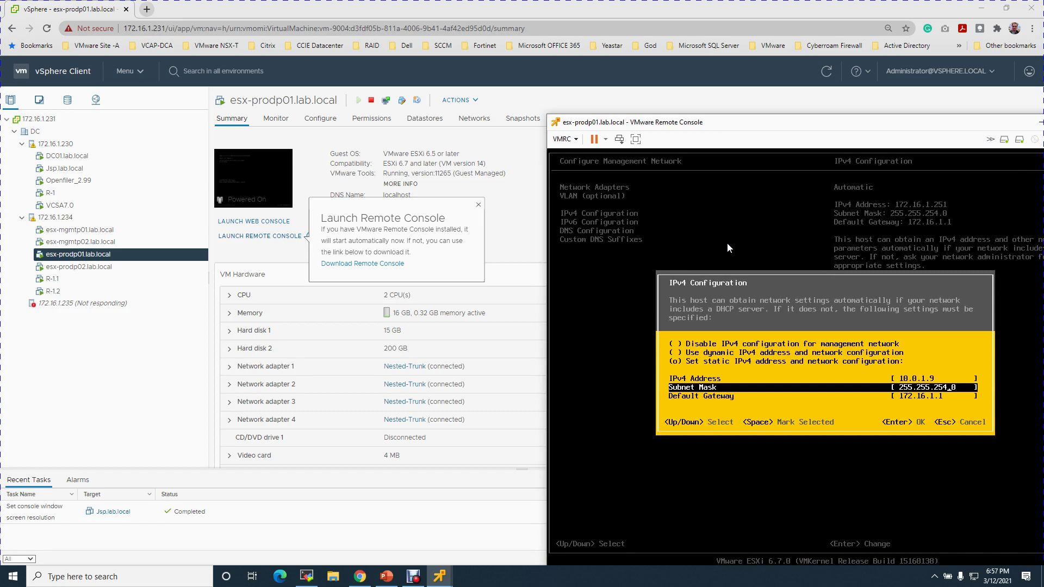
key(BackSpace)
key(BackSpace)
key(BackSpace)
text(5.0)
key(Down)
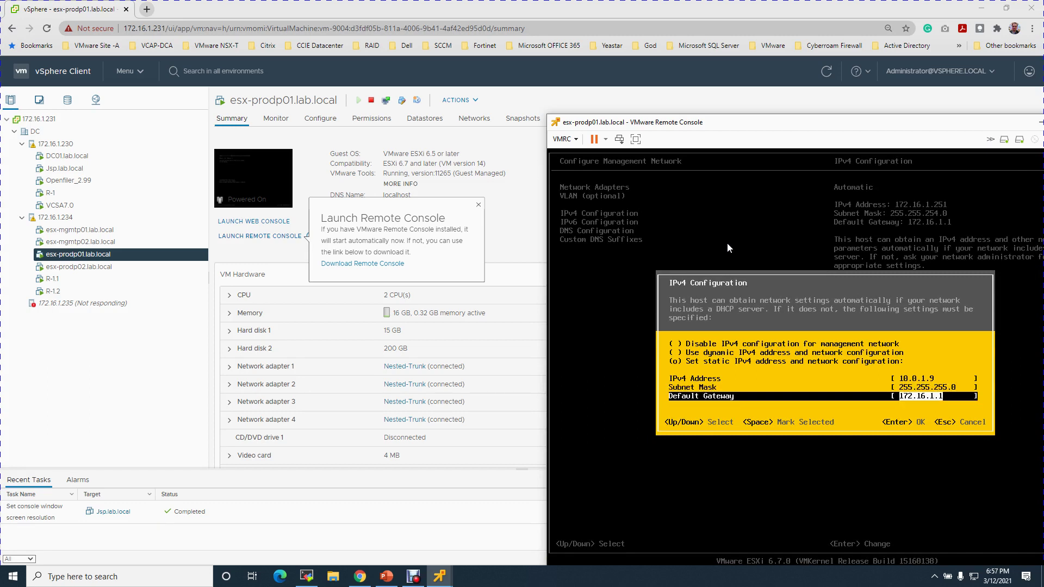
key(BackSpace)
key(BackSpace)
key(BackSpace)
key(BackSpace)
key(BackSpace)
text(0.0)
key(Return)
key(Down)
key(Down)
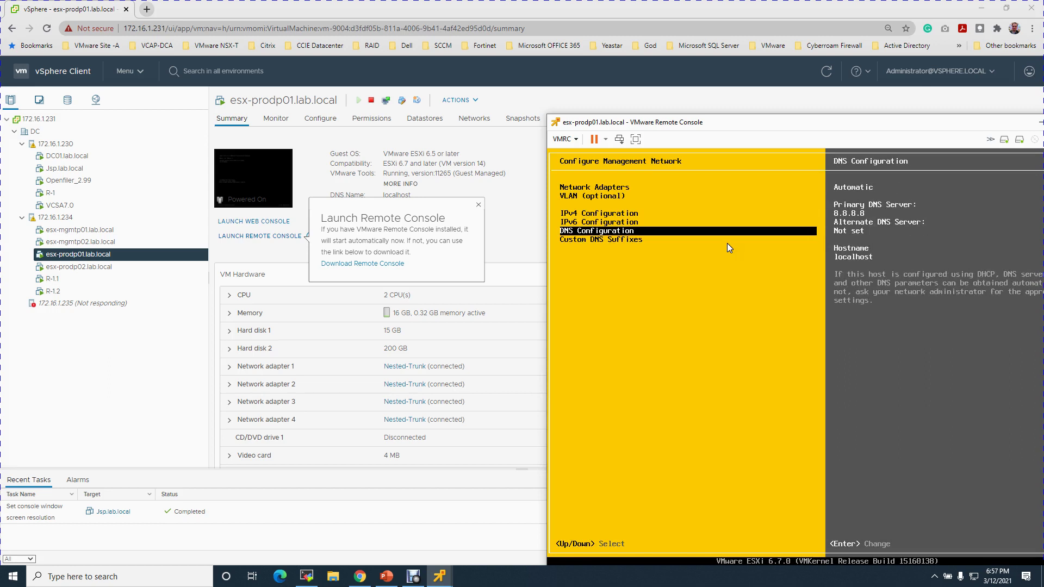
Enter manual DNS servers 10.0.5.130 and 8.8.8.8 with hostname esx-prodp01.lab.local
key(Return)
key(Down)
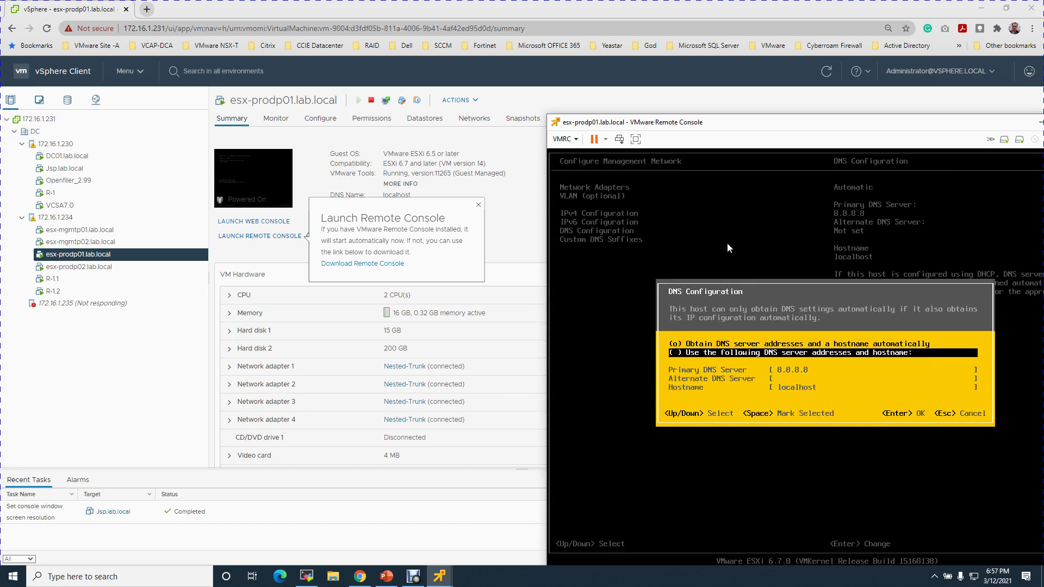
key(space)
key(Down)
text(10.0)
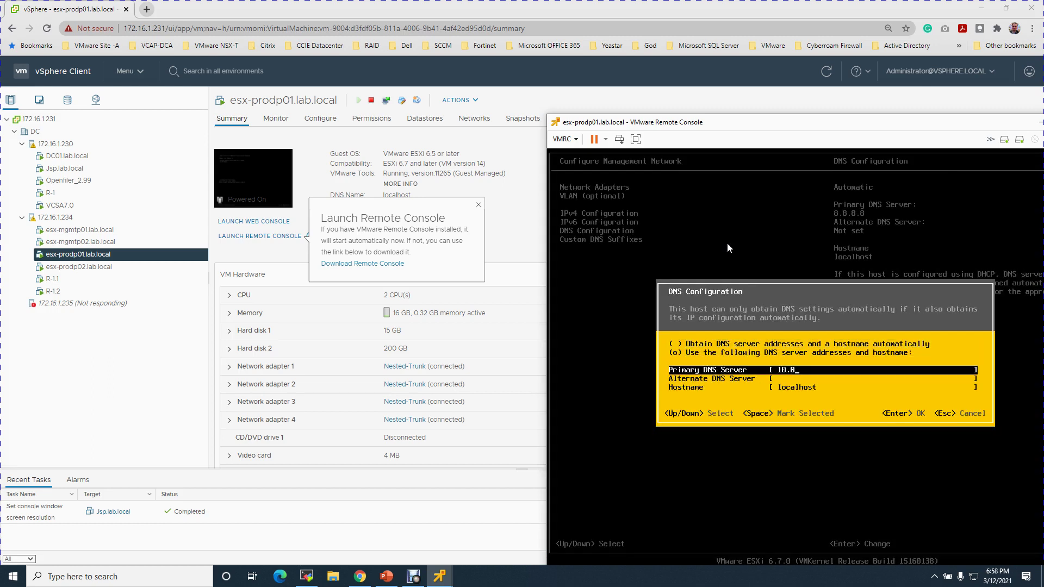
text(.5.130)
key(Down)
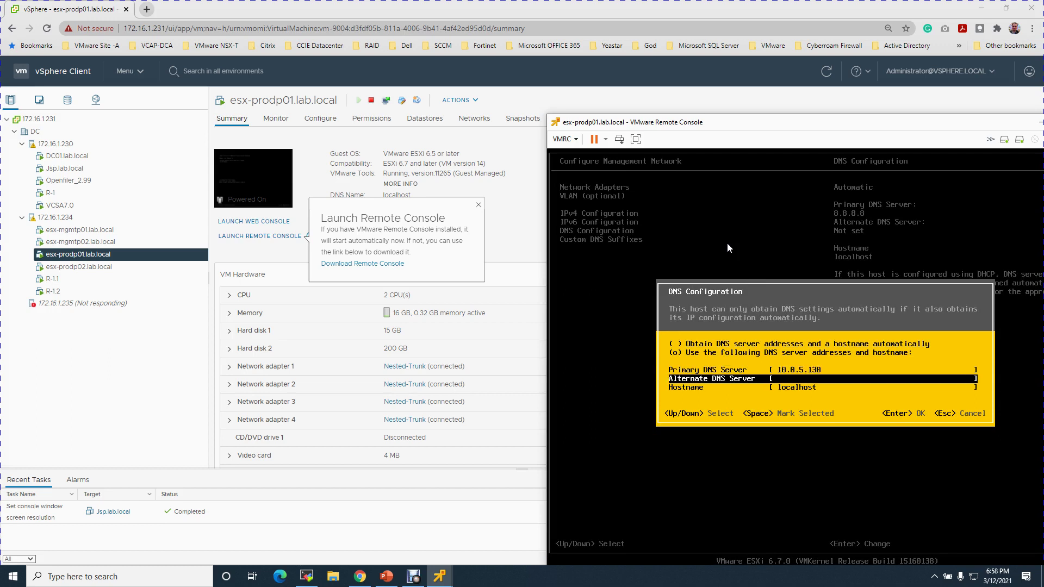
text(8.8.8.8)
key(Down)
text(esx-)
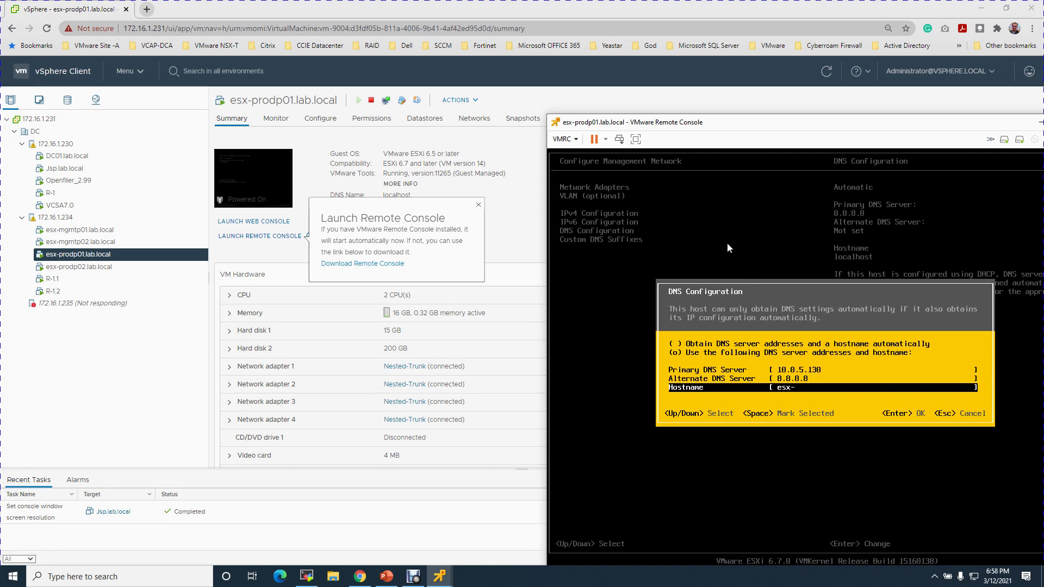
text(prodp01.lab.local)
key(Return)
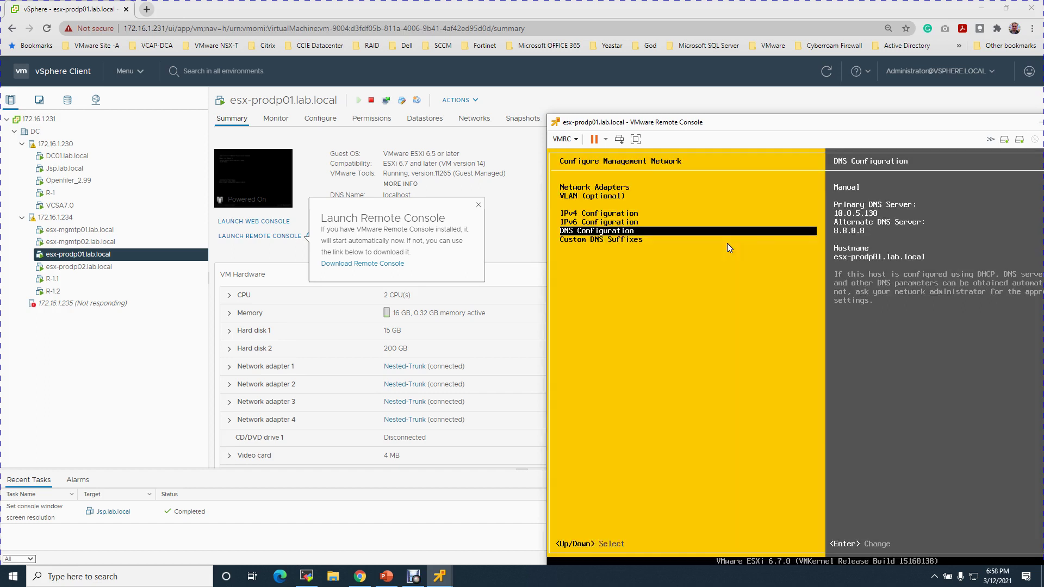
Exit the menus to the ESXi main screen, which shows static 10.0.1.9
key(Escape)
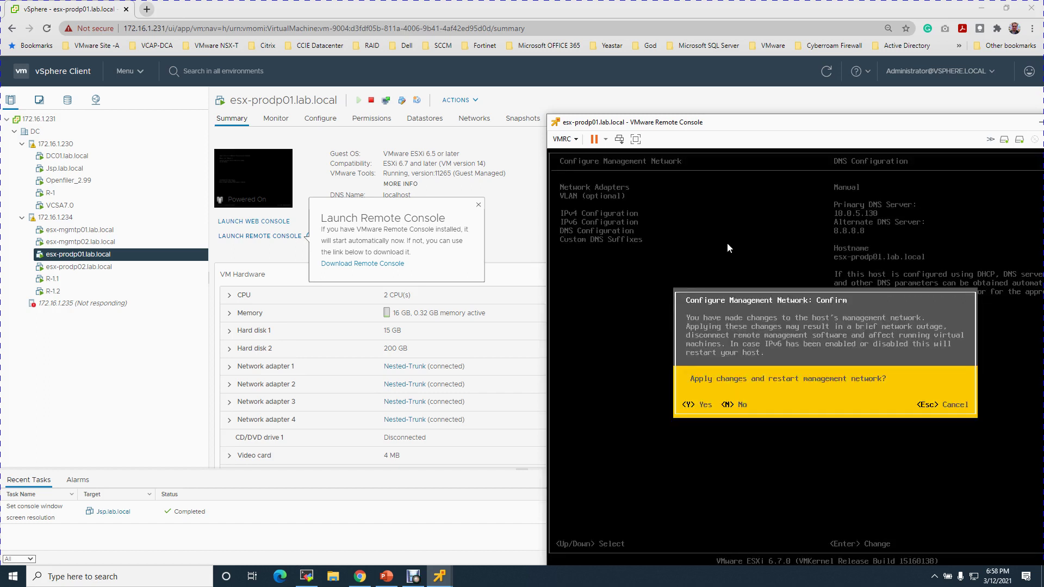
key(Escape)
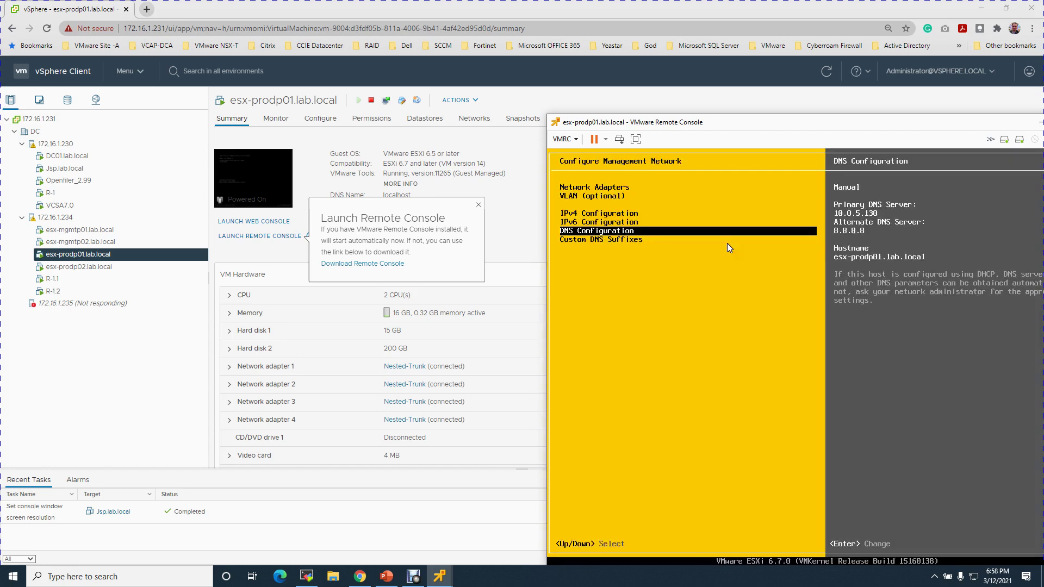
key(Escape)
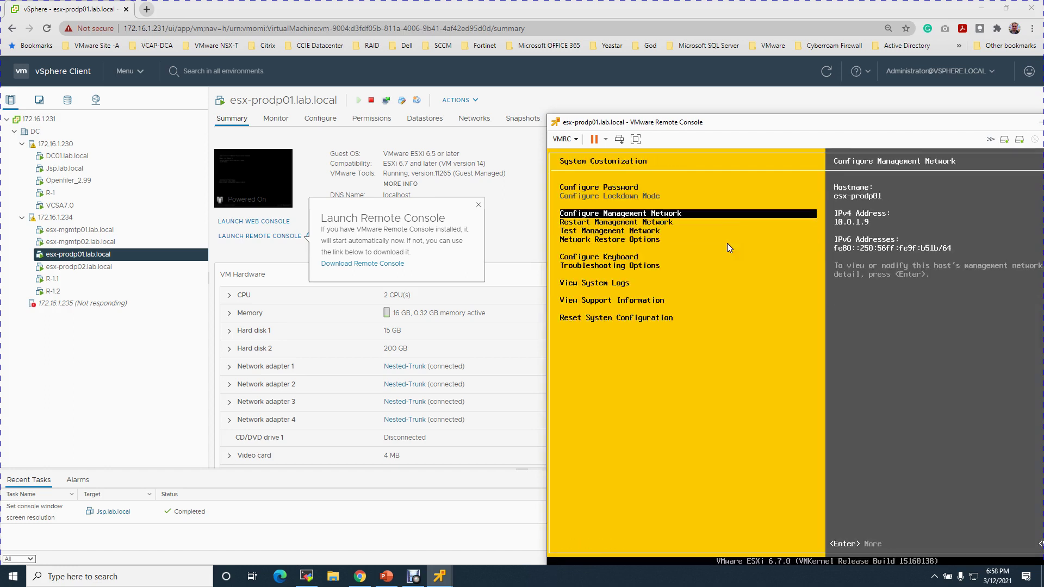
key(Escape)
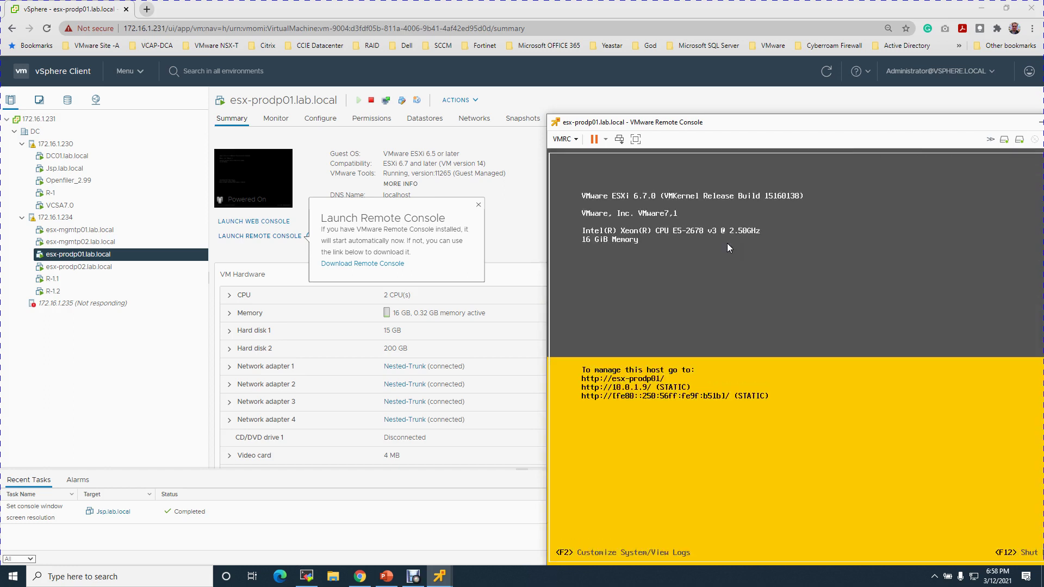
On the Jsp.lab.local VM, ping 10.0.1.9 from an elevated command prompt, then exit the prompt
click(440, 577)
click(410, 540)
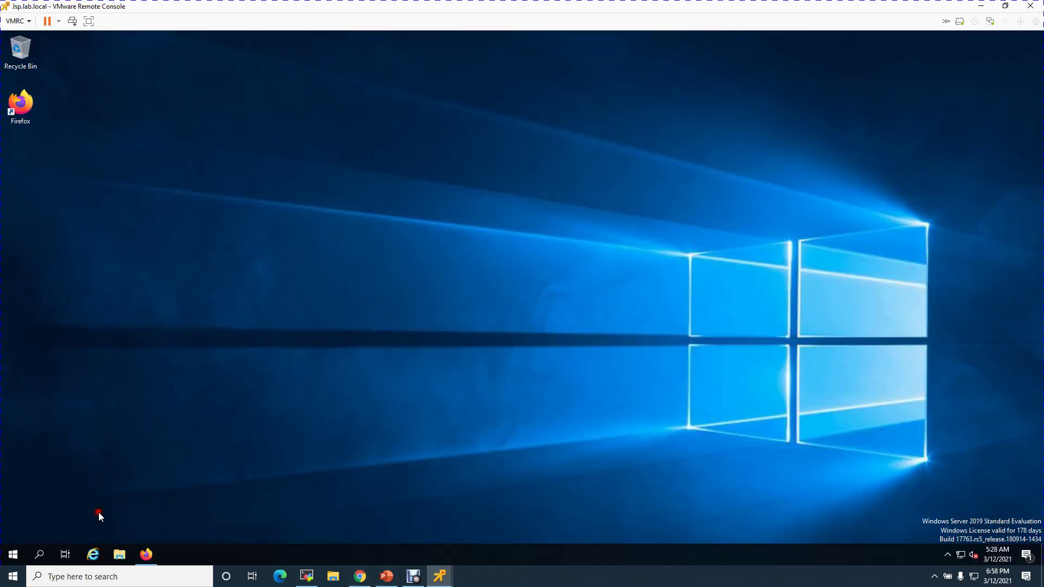
right_click(13, 554)
click(49, 501)
key(Return)
text(ping 10.0.1.9)
key(Return)
key(ctrl+c)
text(exit)
key(Return)
Browse to 10.0.1.9 in a new Firefox tab and accept the certificate risk to continue
click(134, 555)
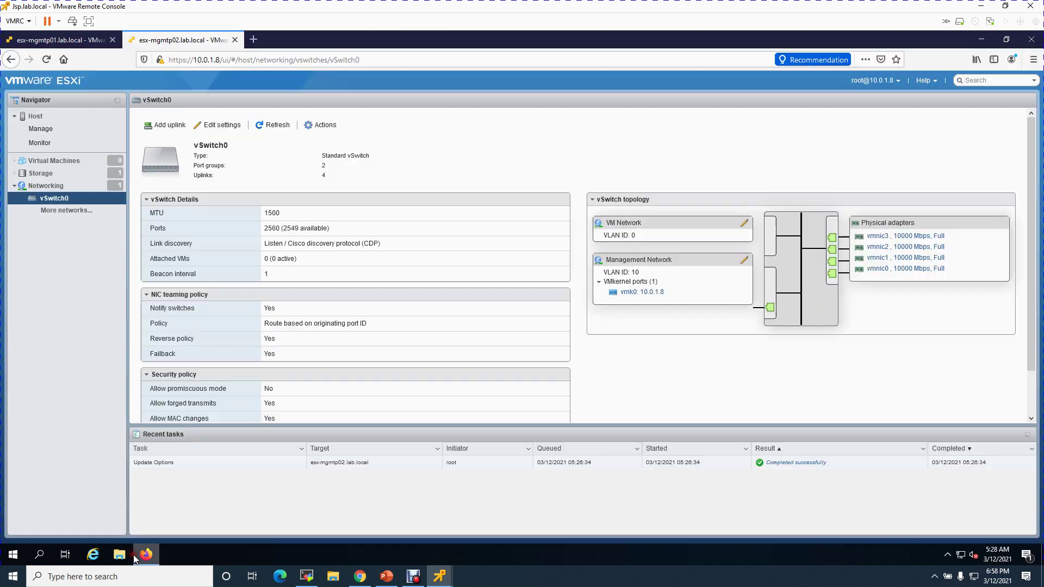
click(253, 39)
click(272, 54)
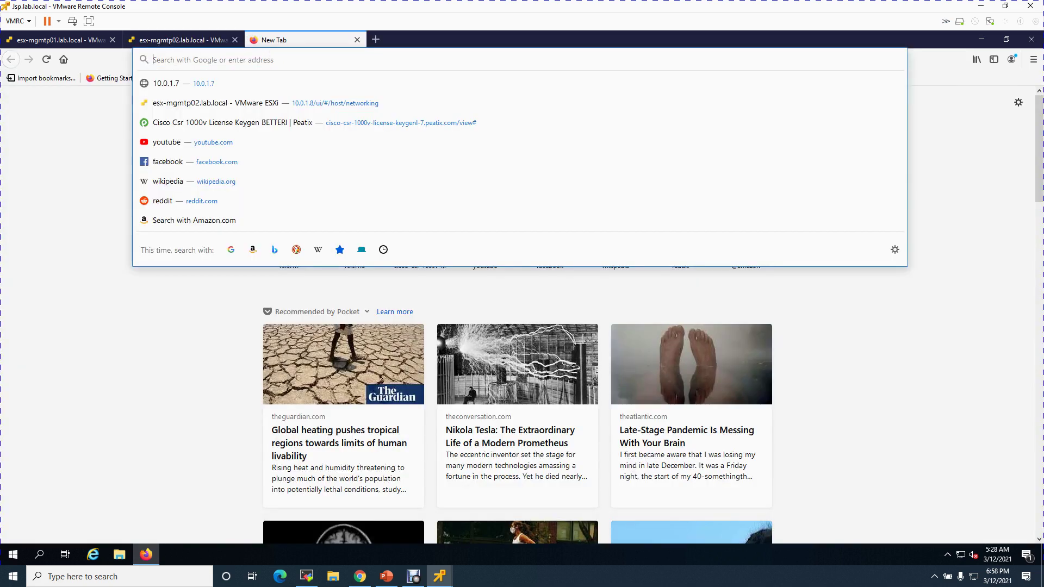
text(10.0.1.9)
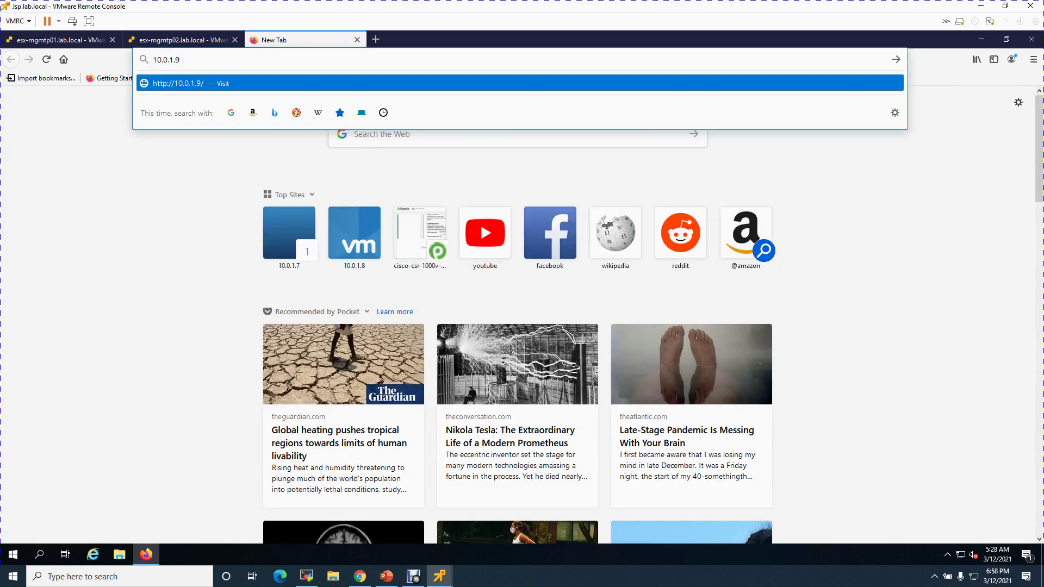
key(Return)
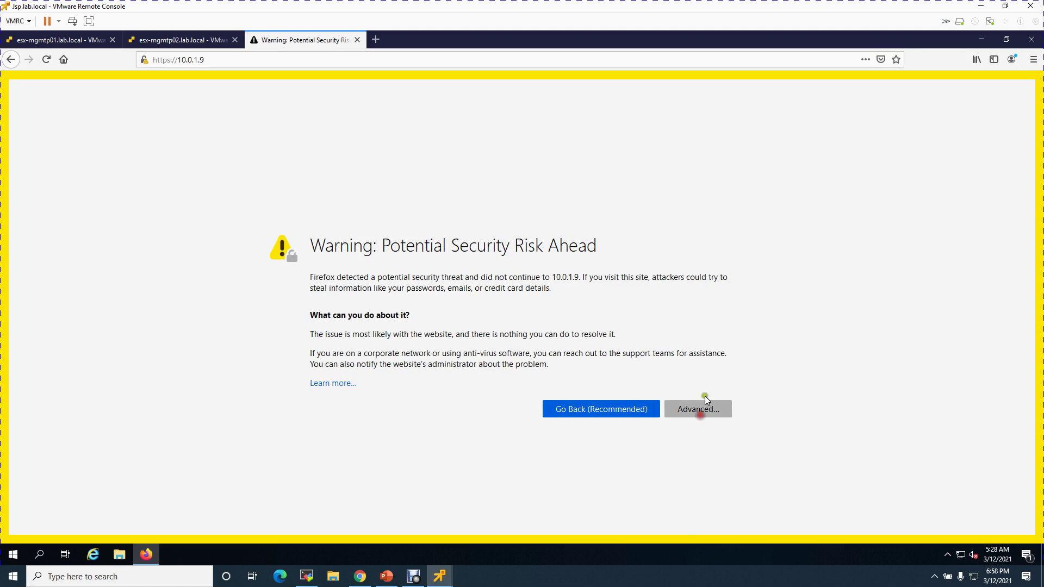
click(701, 417)
click(673, 497)
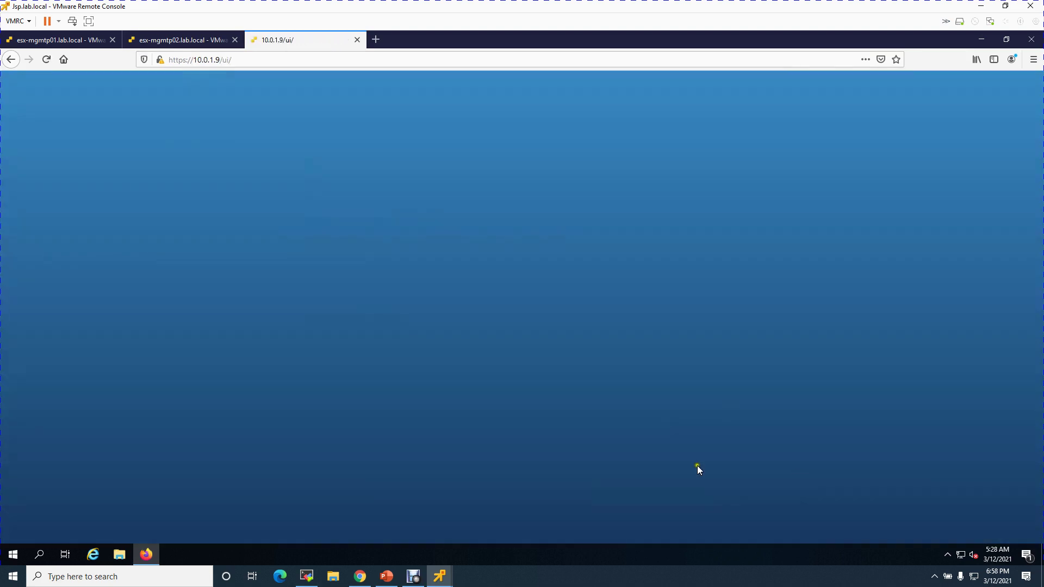
Sign in to the Host Client at 10.0.1.9 as root with the host password
click(146, 257)
text(root)
key(Tab)
text(VM••••)
key(Return)
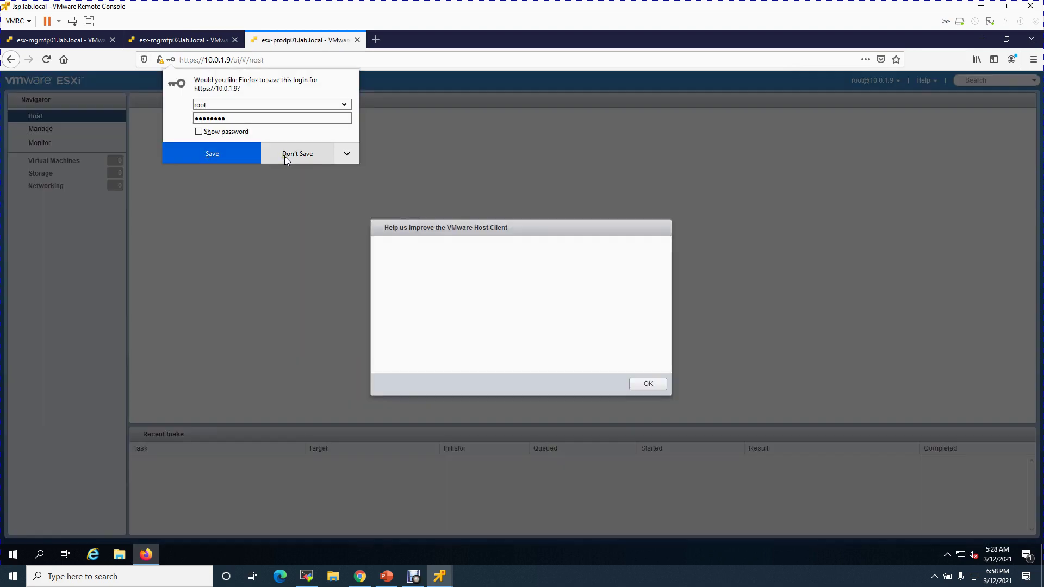
Decline saving the login, opt out of CEIP, and go to the Networking page
click(285, 156)
click(543, 360)
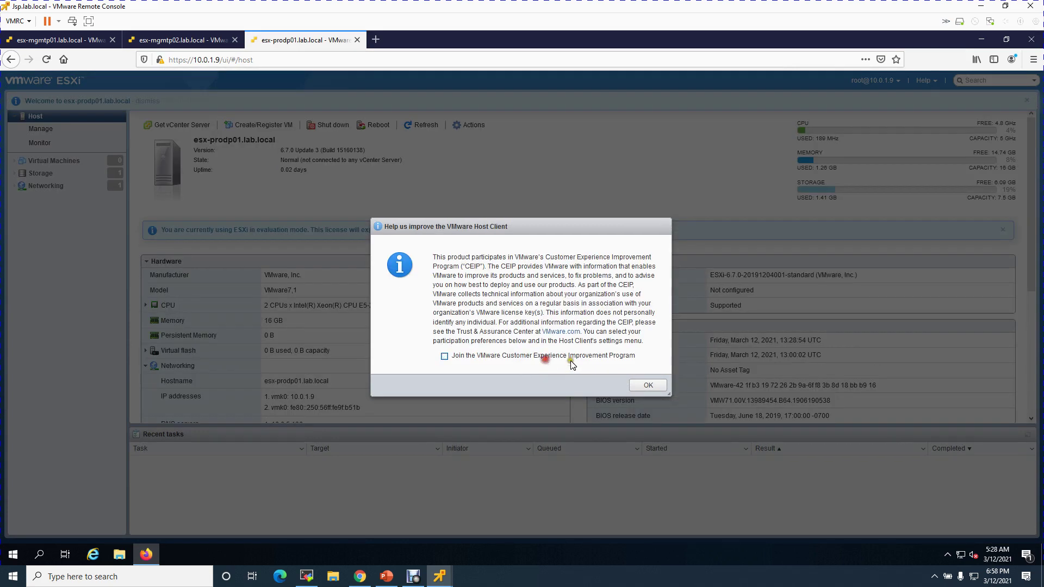
click(648, 383)
click(46, 185)
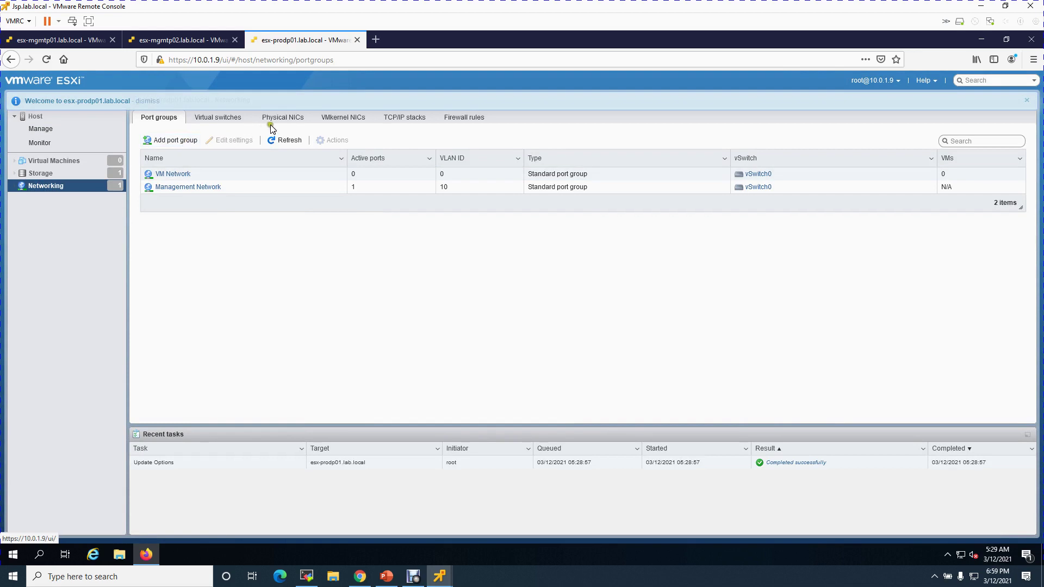
View vSwitch0's topology, then go back to the host summary and highlight its 16 GB memory
click(225, 117)
double_click(201, 175)
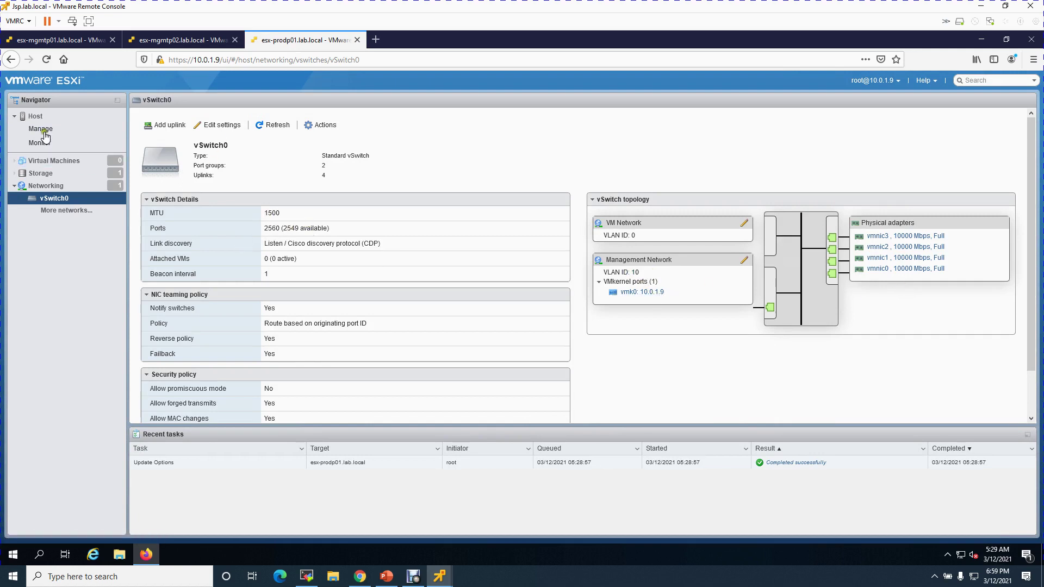
click(35, 116)
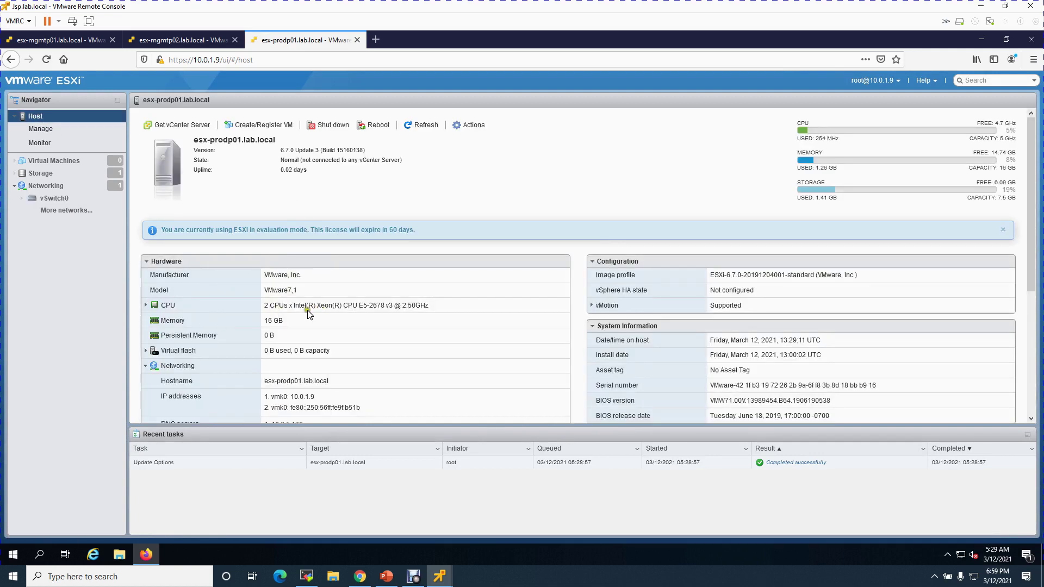
drag(268, 321, 301, 322)
Note the ESXi version, then launch a remote console to esx-prodp02.lab.local from the vSphere Client
drag(280, 150, 323, 148)
click(458, 175)
click(360, 576)
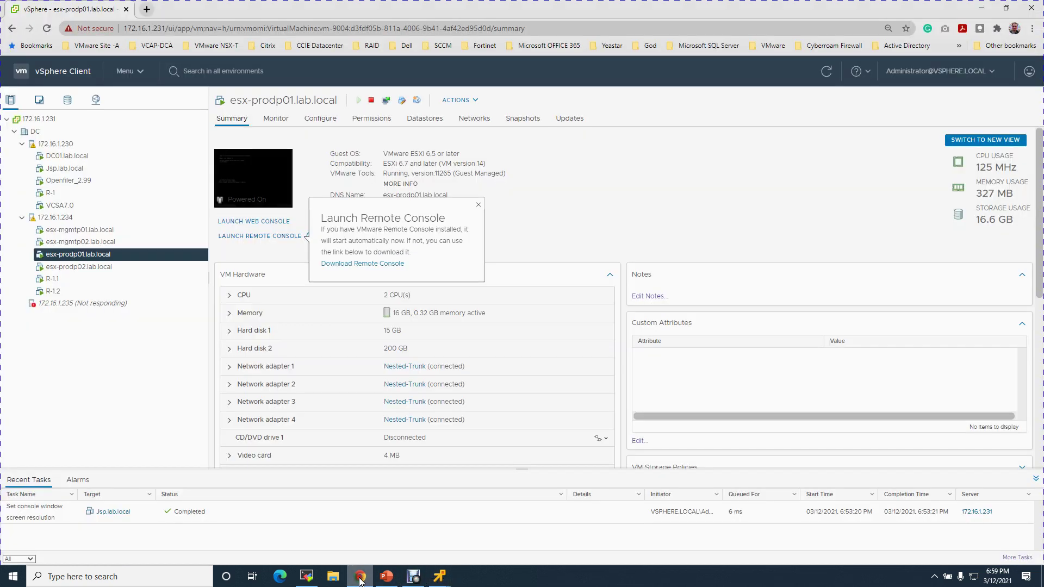
click(117, 268)
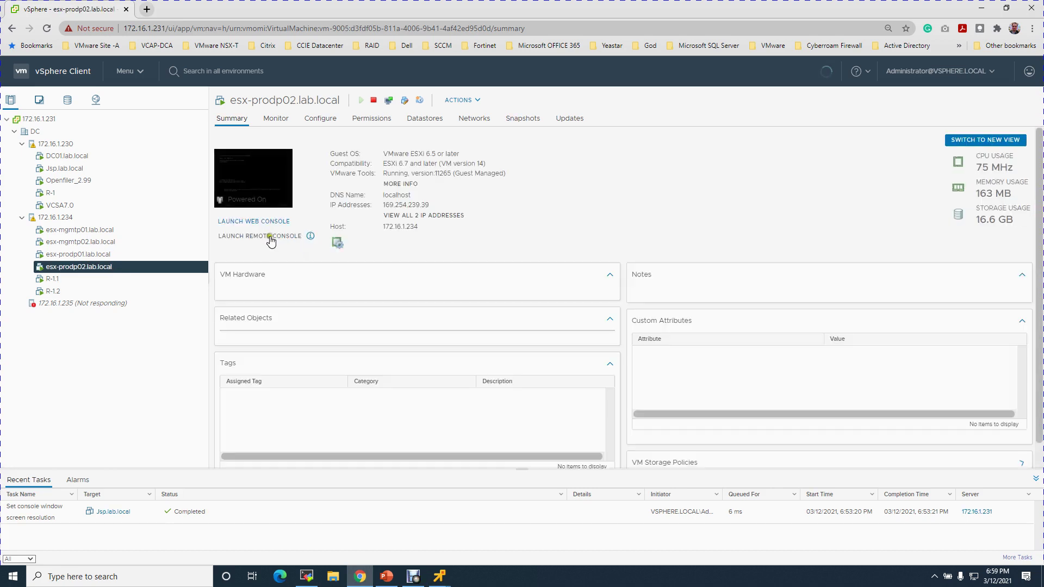
click(272, 237)
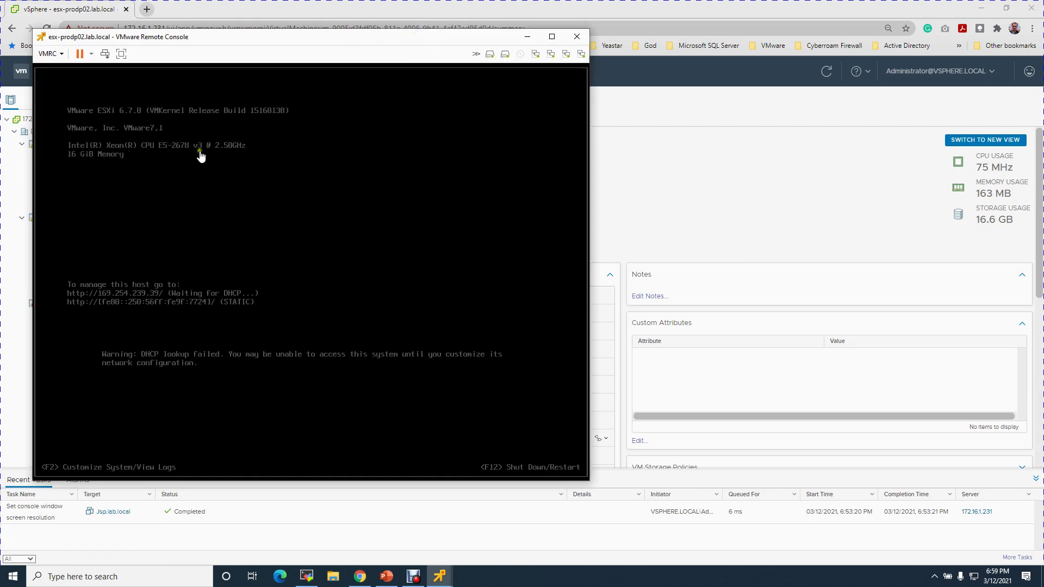
Log in as root on esx-prodp02's console and open Configure Management Network
drag(291, 41, 711, 93)
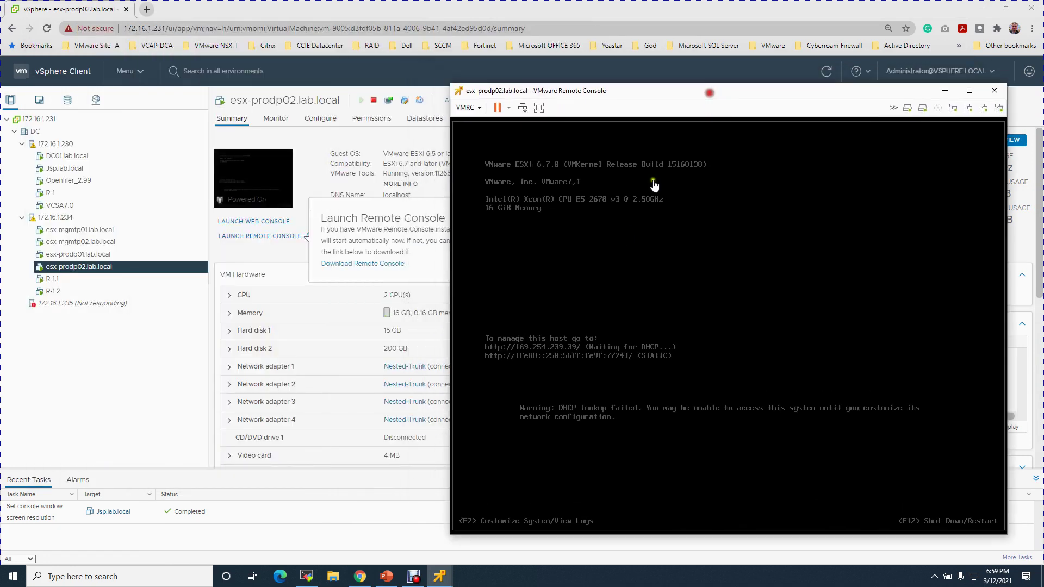
key(F2)
key(Tab)
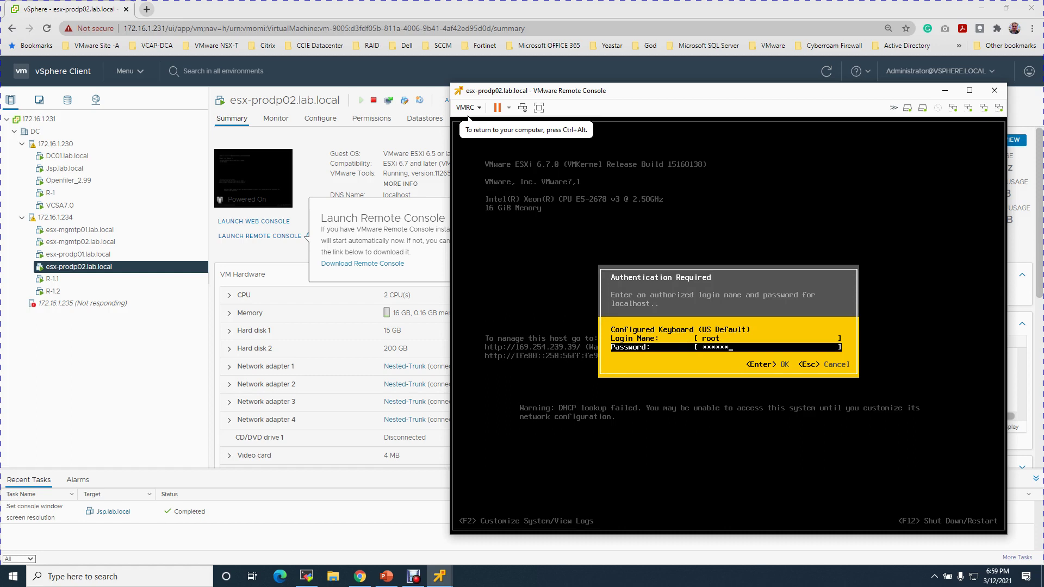
key(Return)
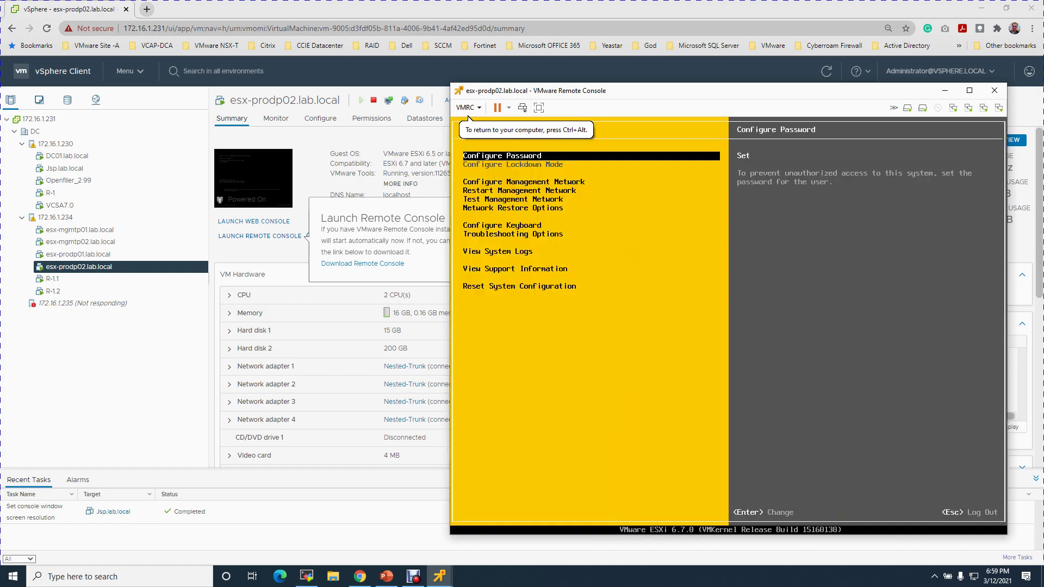
key(Down)
key(Return)
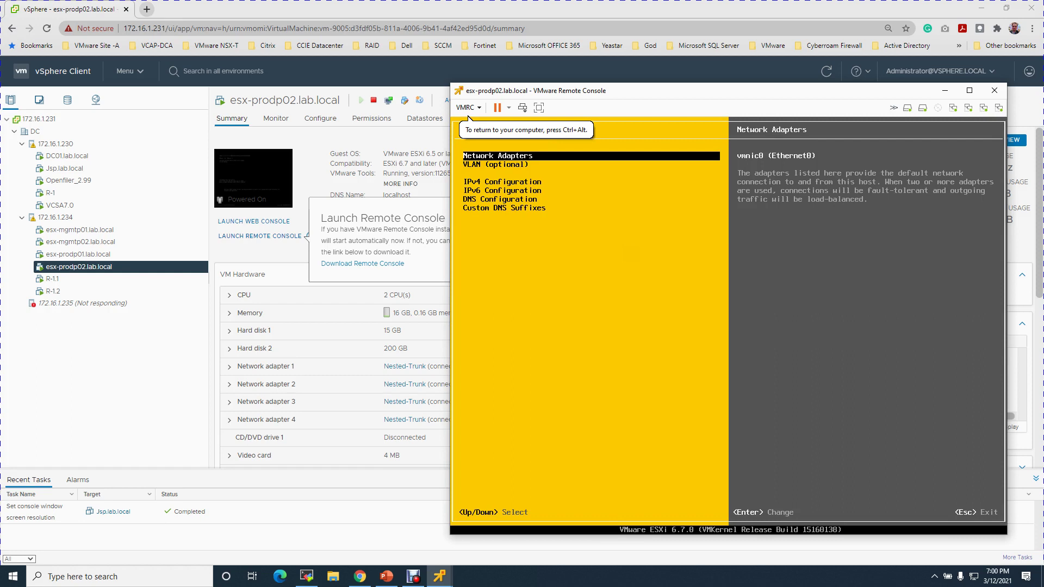
Review the network adapters down to vmnic3 and enter 1 as the VLAN ID
key(Return)
key(Down)
key(Down)
key(Down)
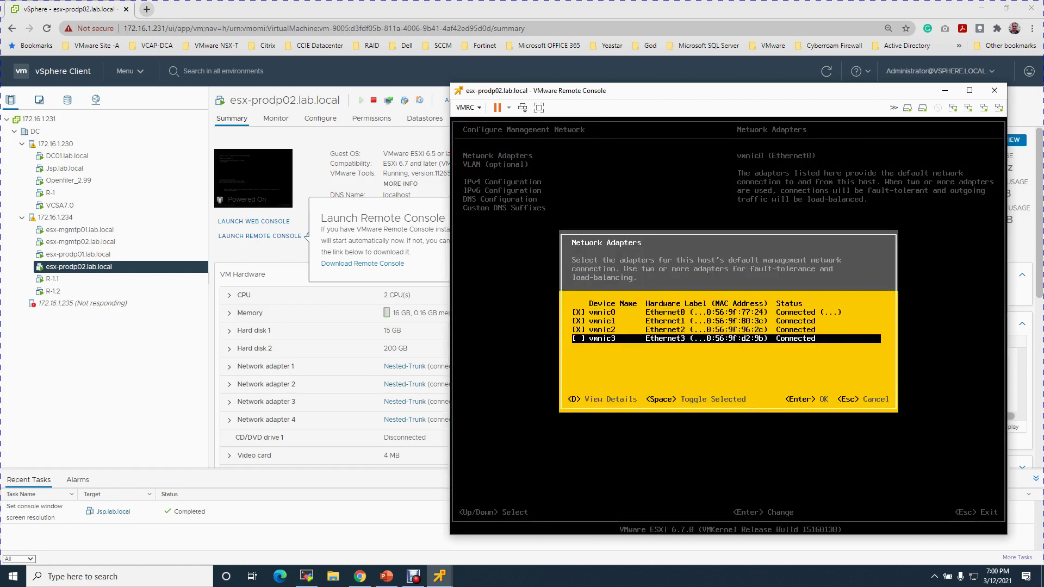
key(Return)
key(Down)
key(Return)
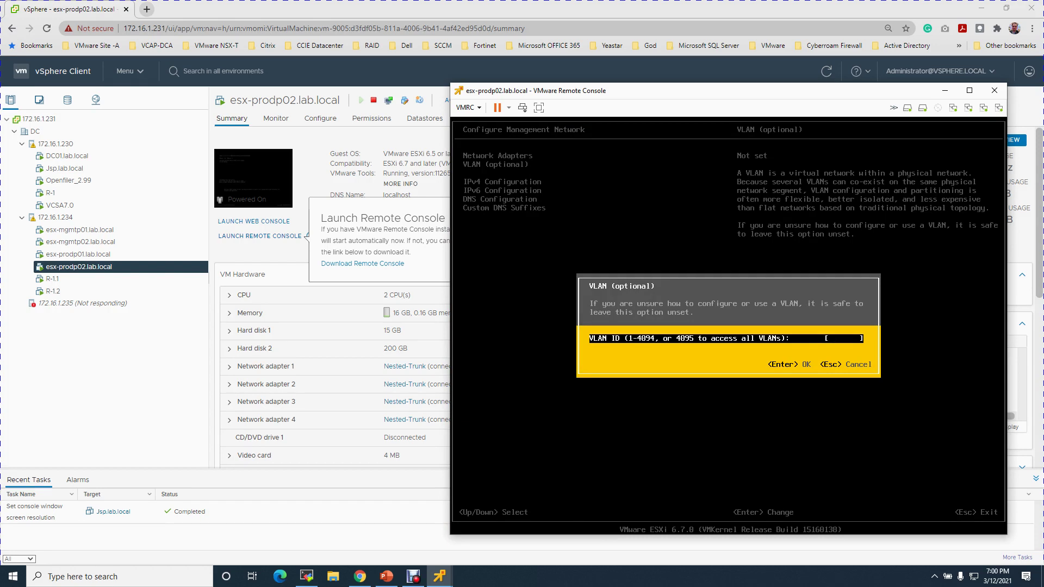
text(1)
key(Return)
key(Down)
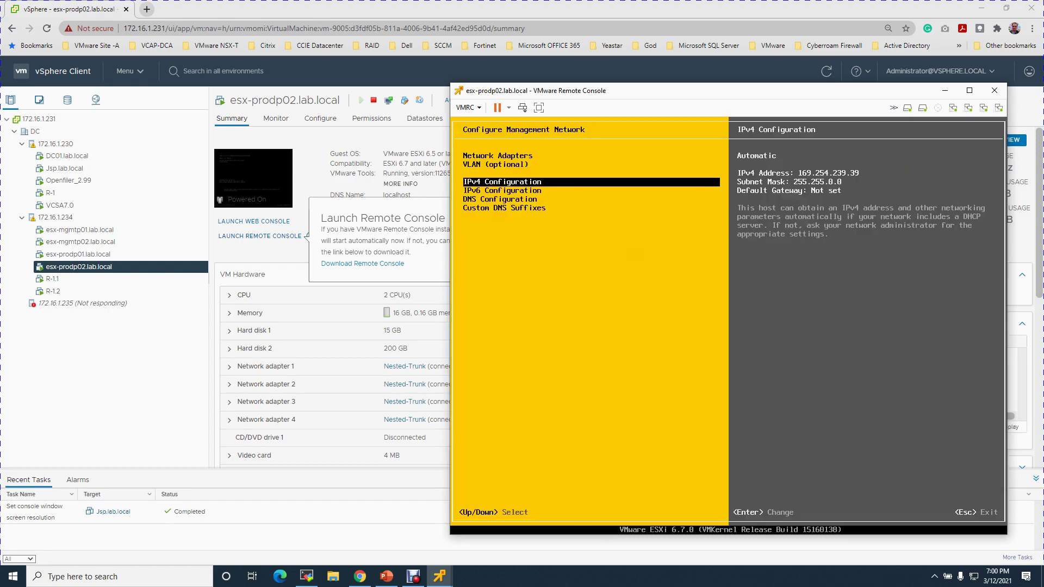
Choose static IPv4 with address 10.0.1.10, mask 255.255.255.0 and gateway 10.0.1.1
key(Return)
key(Down)
key(Down)
key(space)
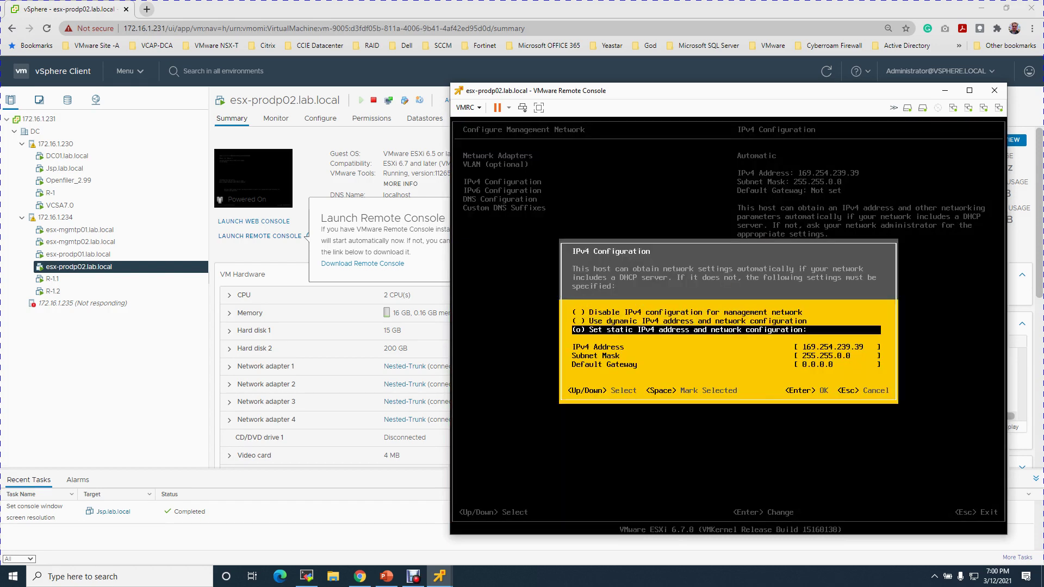
key(Down)
text(1)
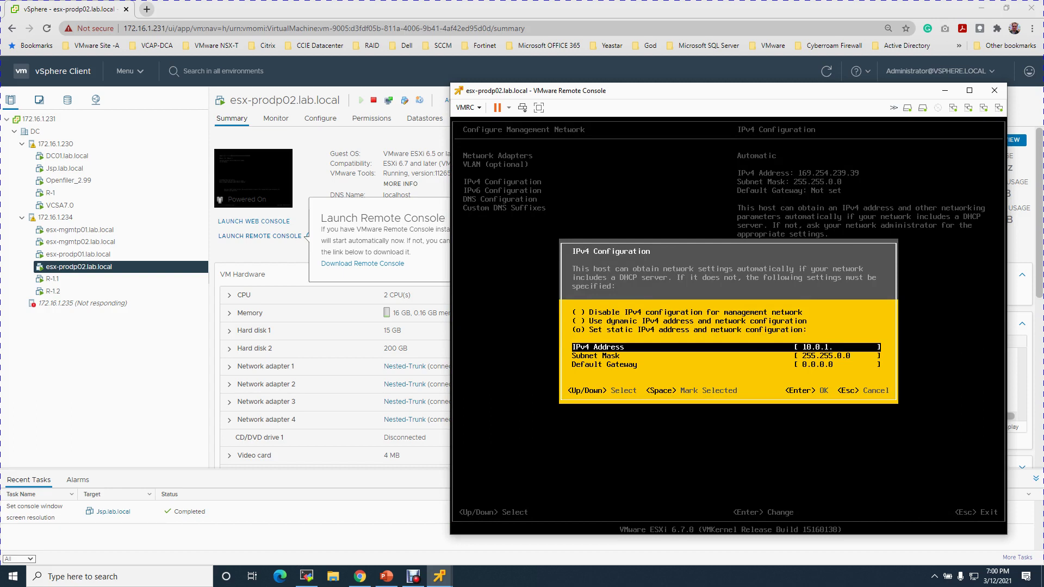
key(Down)
key(BackSpace)
text(255.0)
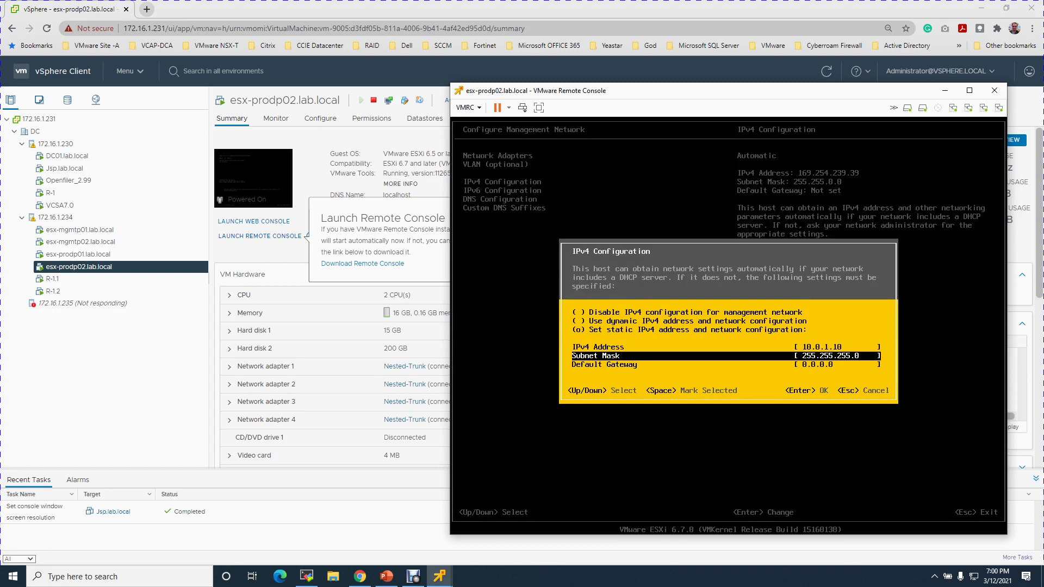
key(Down)
text(10)
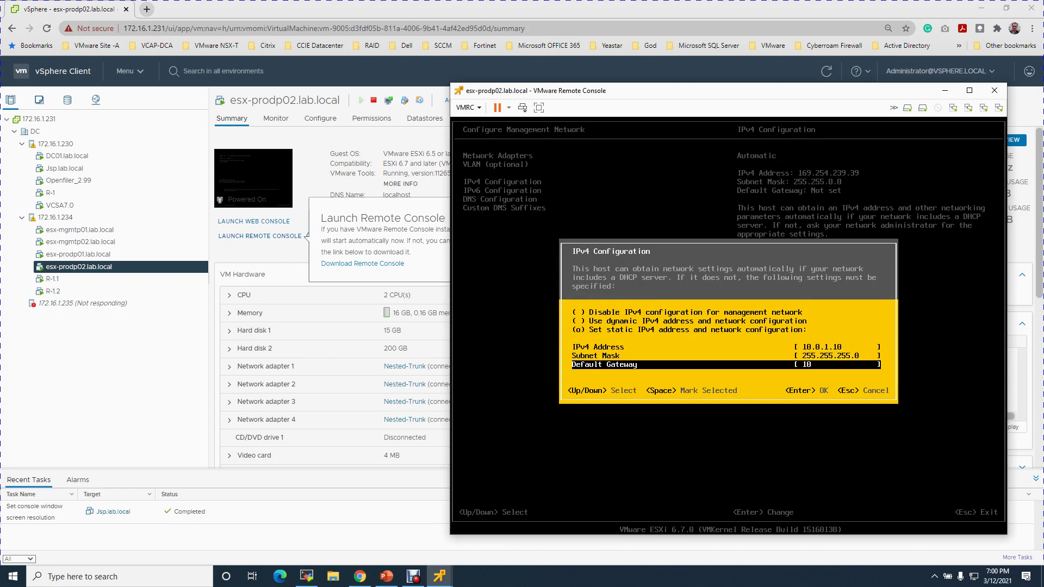
text(.0.1.1)
Apply the static IPv4 settings and set manual DNS 10.0.5.130 / 8.8.8. with hostname esx-prodp02.lab.local
key(Return)
key(Down)
key(Down)
key(Return)
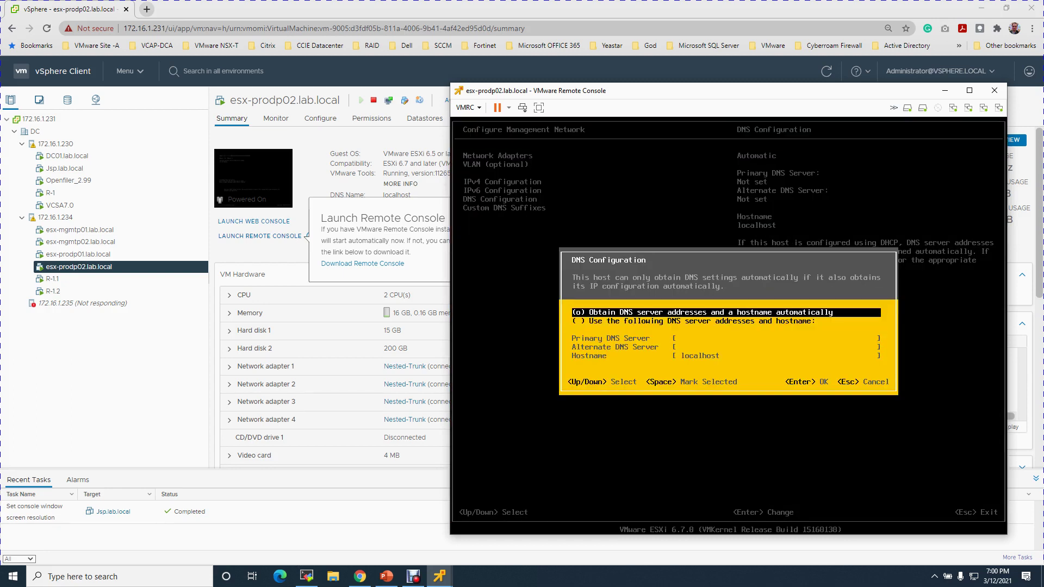
key(Down)
key(space)
key(Down)
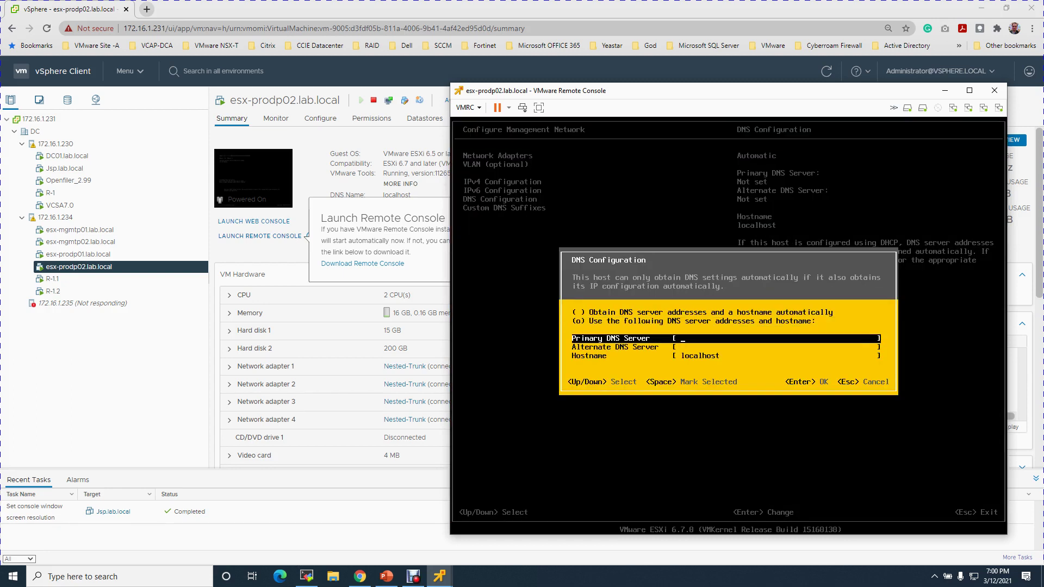
text(10.0.5.130)
key(Down)
text(8.8.8.)
key(Down)
text(es)
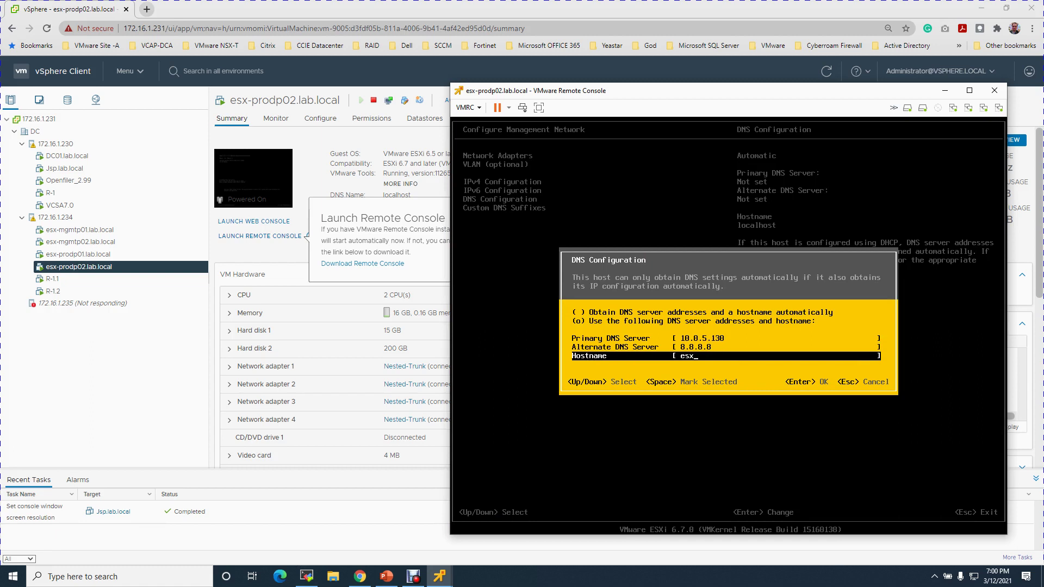
text(x-prodp02.lab.local)
key(Return)
Apply the changes, restart management networking, and close the esx-prodp02 console window
key(Down)
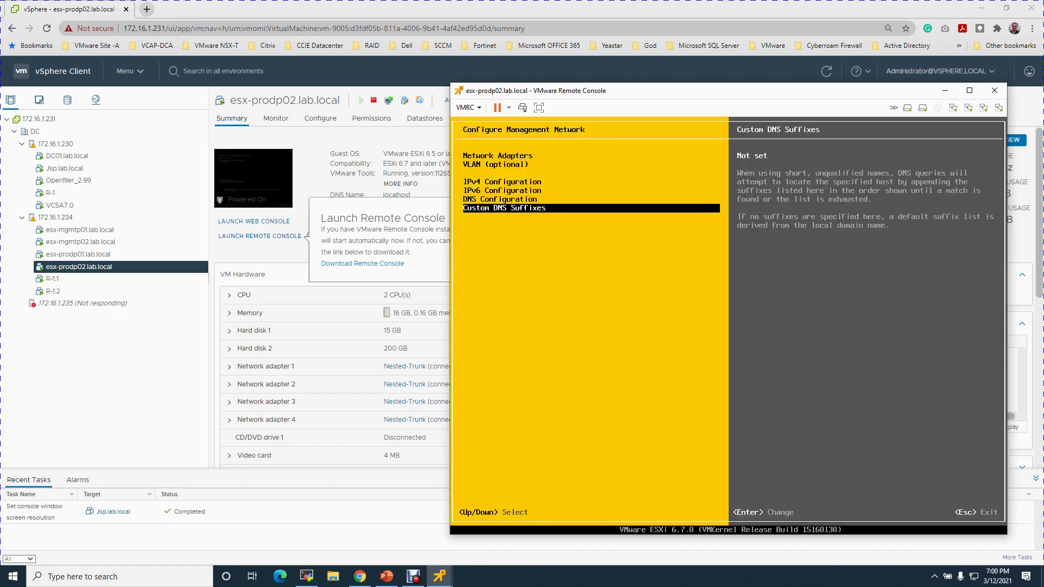
key(Escape)
key(Escape)
key(Escape)
key(y)
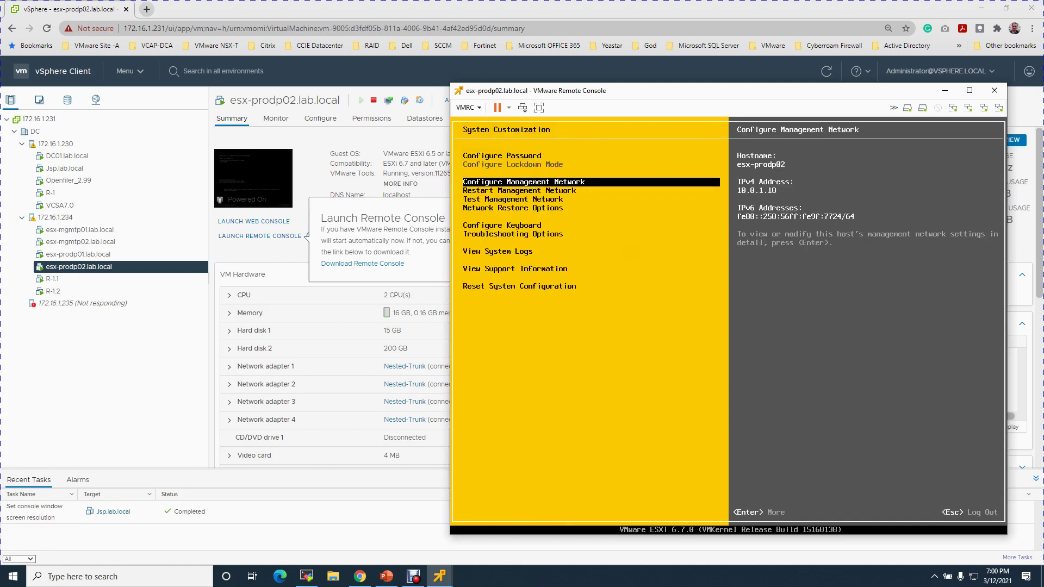
key(Escape)
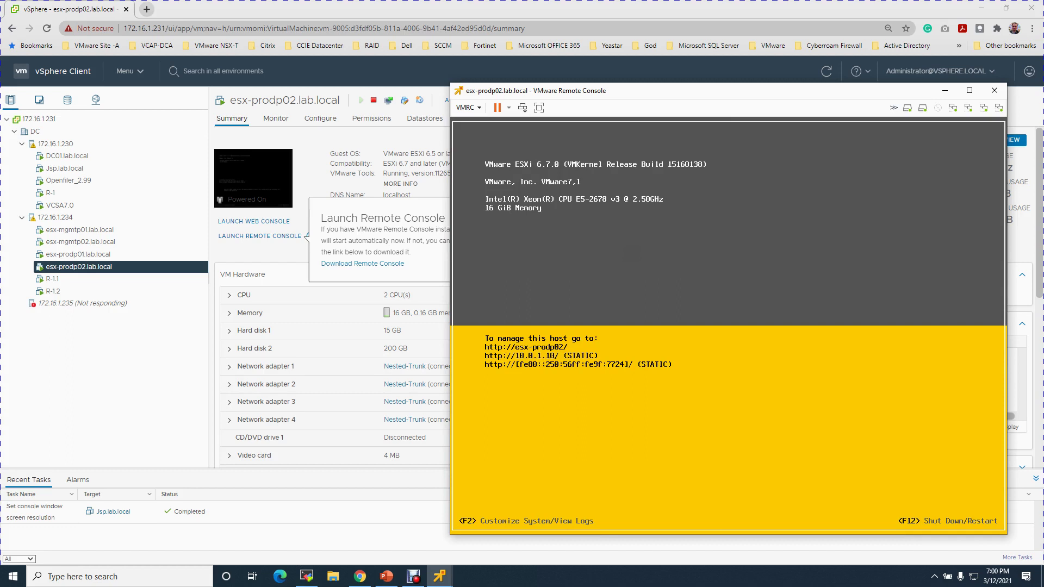
click(993, 94)
Ping 10.0.1.10 from an elevated command prompt on Jsp.lab.local, then exit the prompt
mouse_move(447, 581)
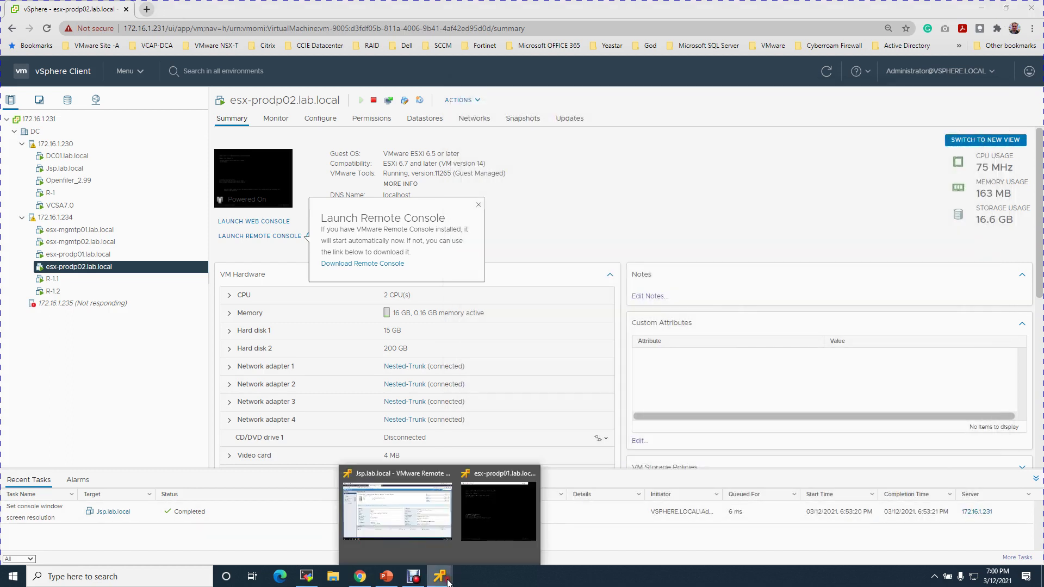
click(406, 520)
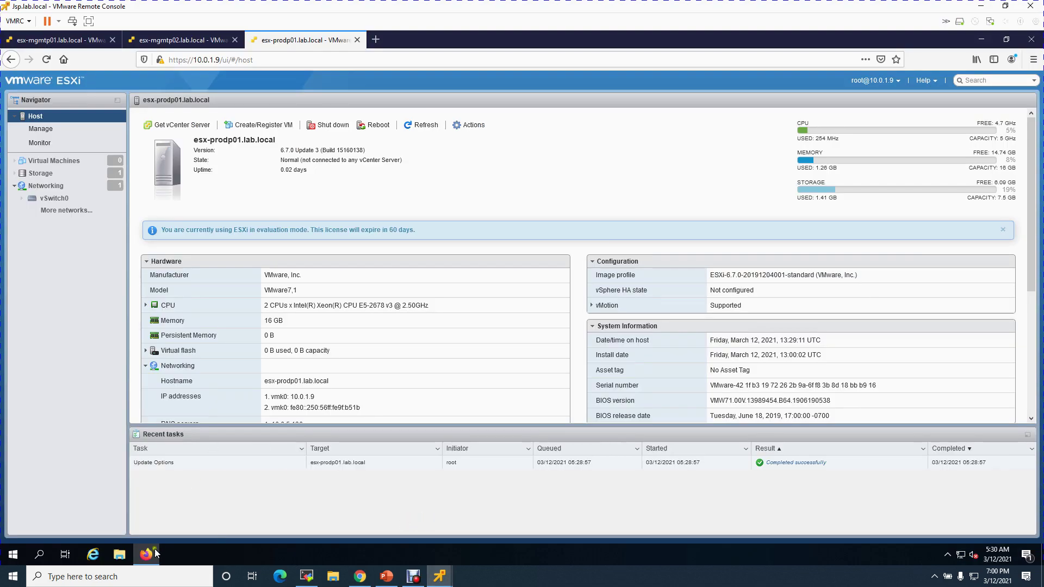
right_click(13, 555)
click(52, 498)
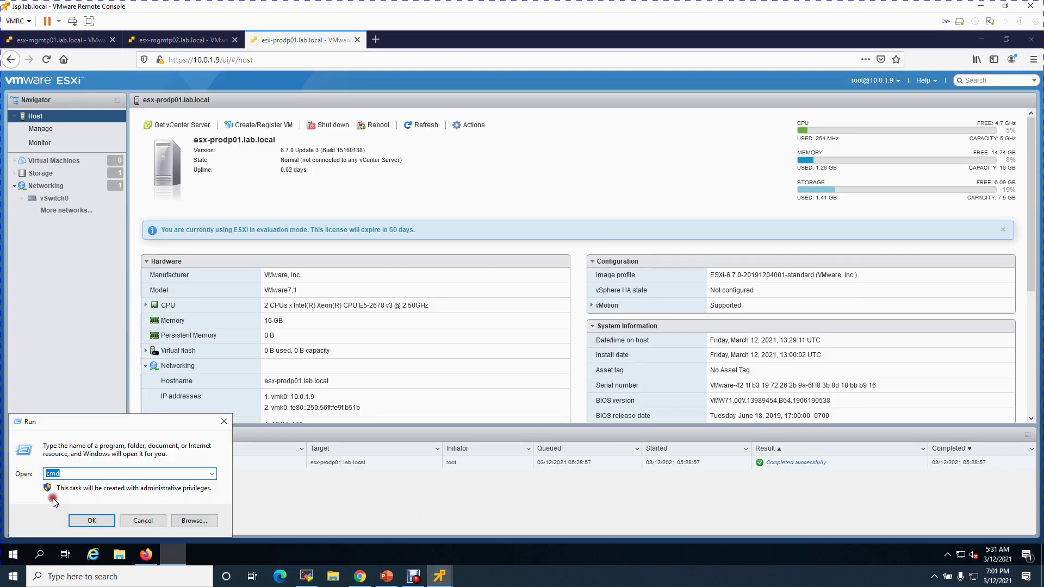
key(Return)
text(ping)
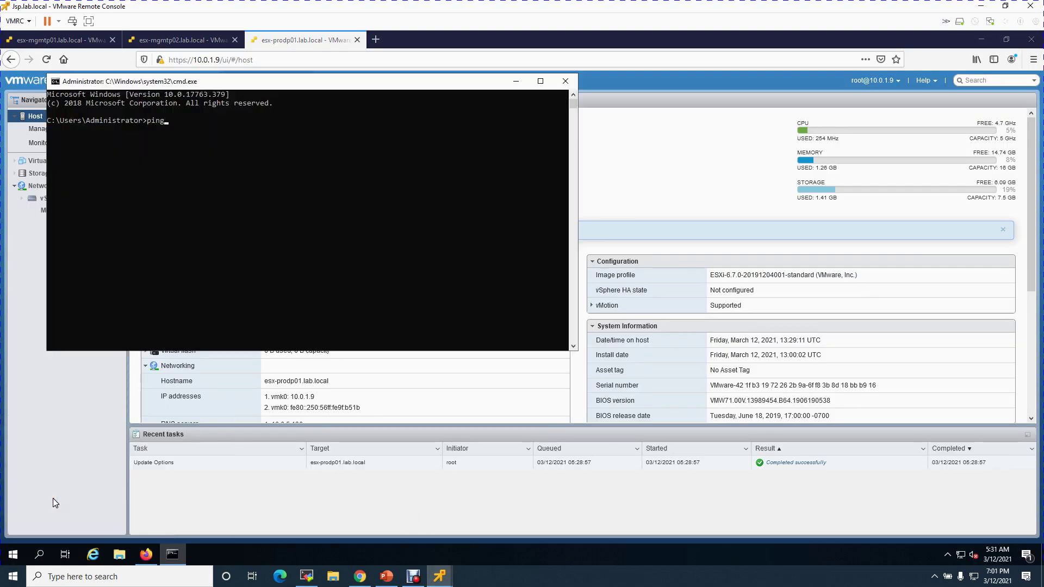
text( 10.0.1.10)
key(Return)
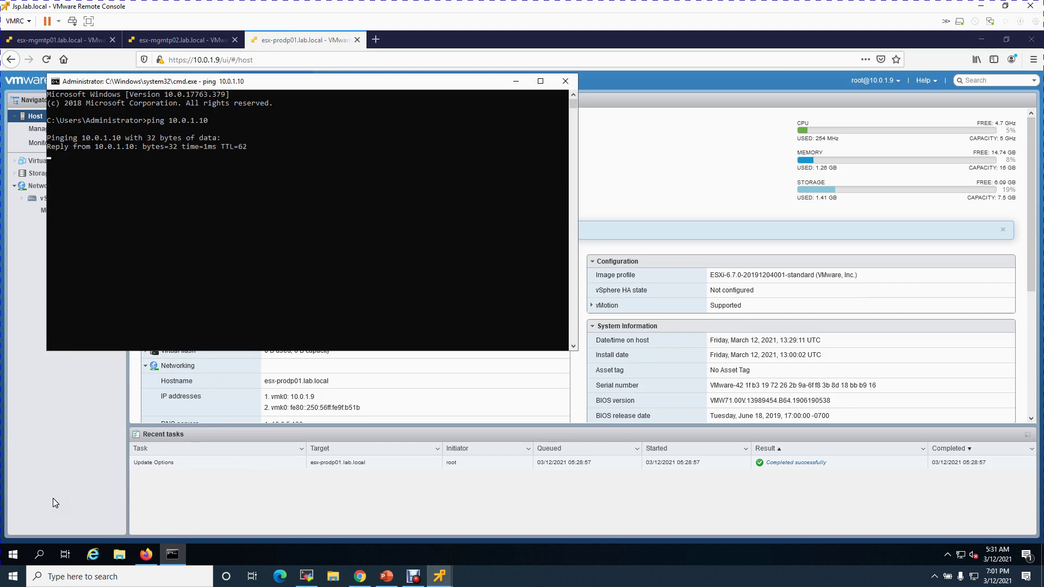
key(ctrl+c)
text(exit)
key(Return)
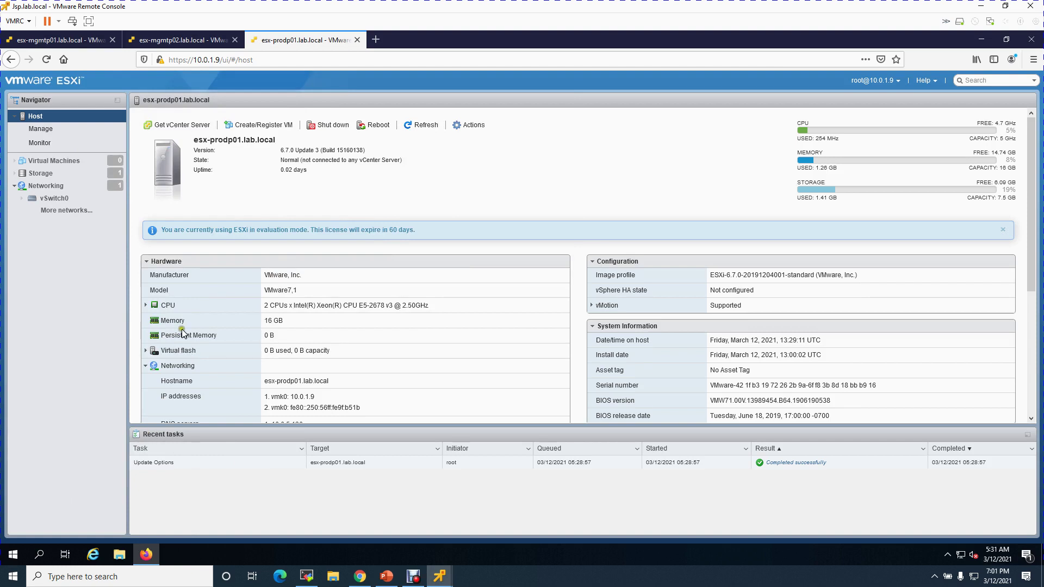
Browse to 10.0.1.10 in a new Firefox tab and accept the certificate risk
click(375, 40)
click(373, 57)
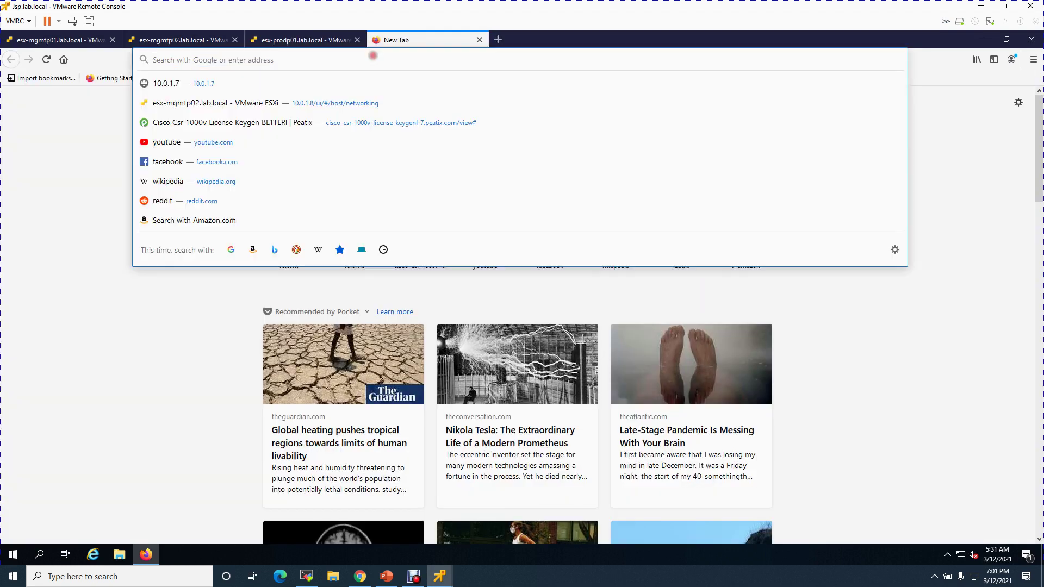
text(10.0.1.10)
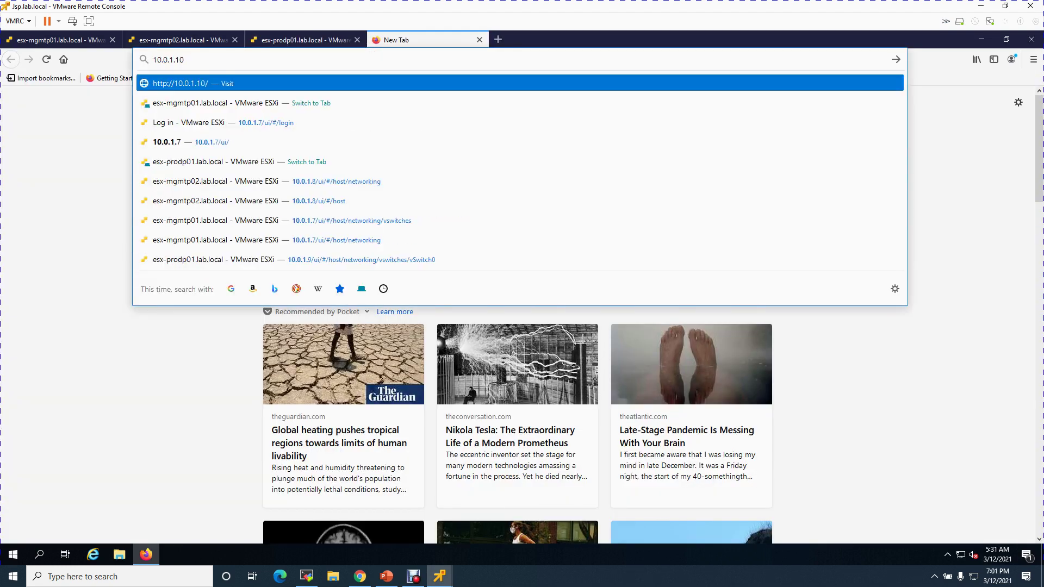
key(Return)
click(721, 412)
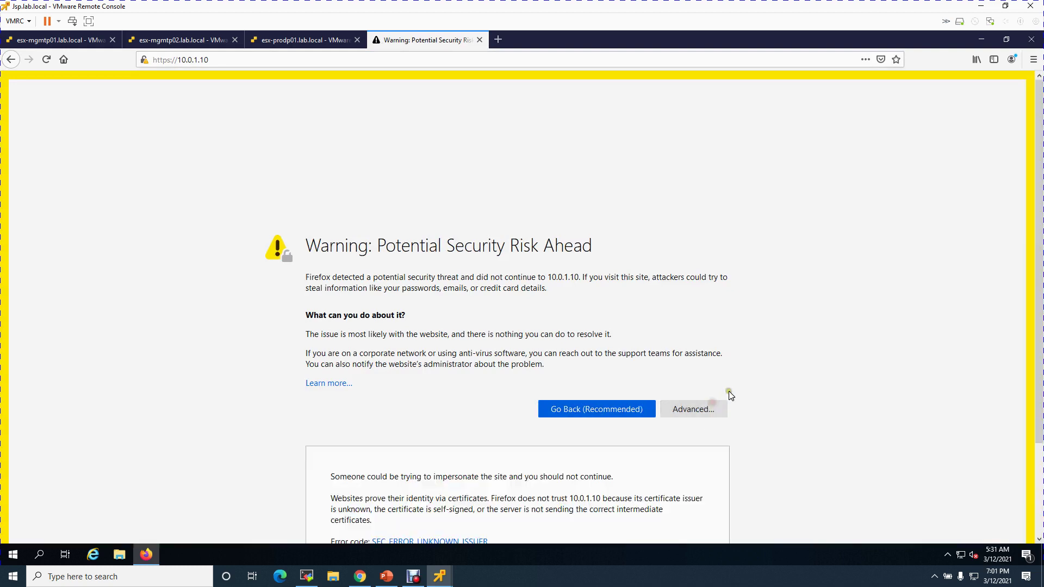
scroll(718, 417, down, 2)
click(659, 496)
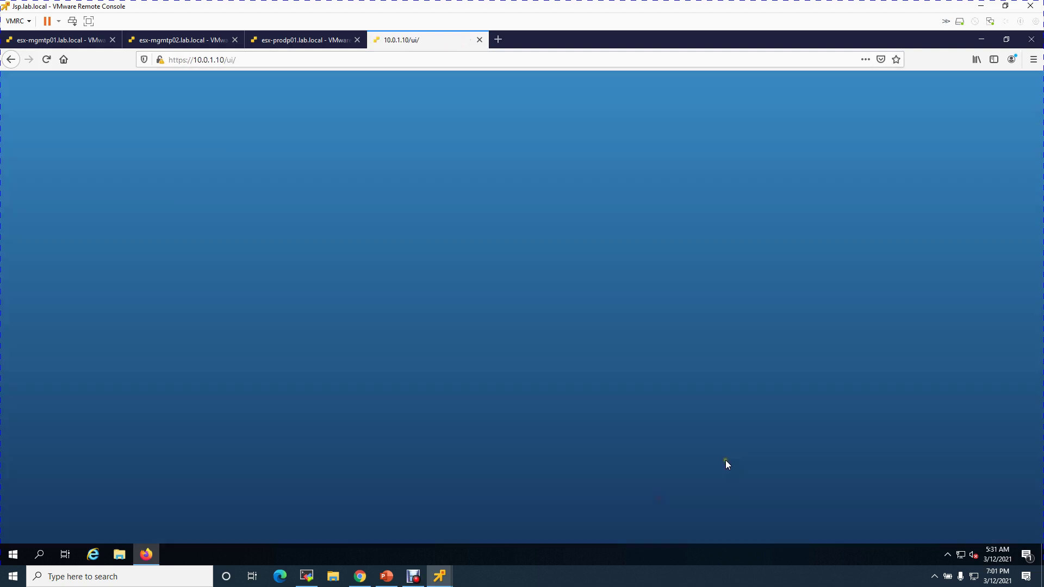
Log in as root, decline saving the login, and dismiss the CEIP prompt
click(112, 257)
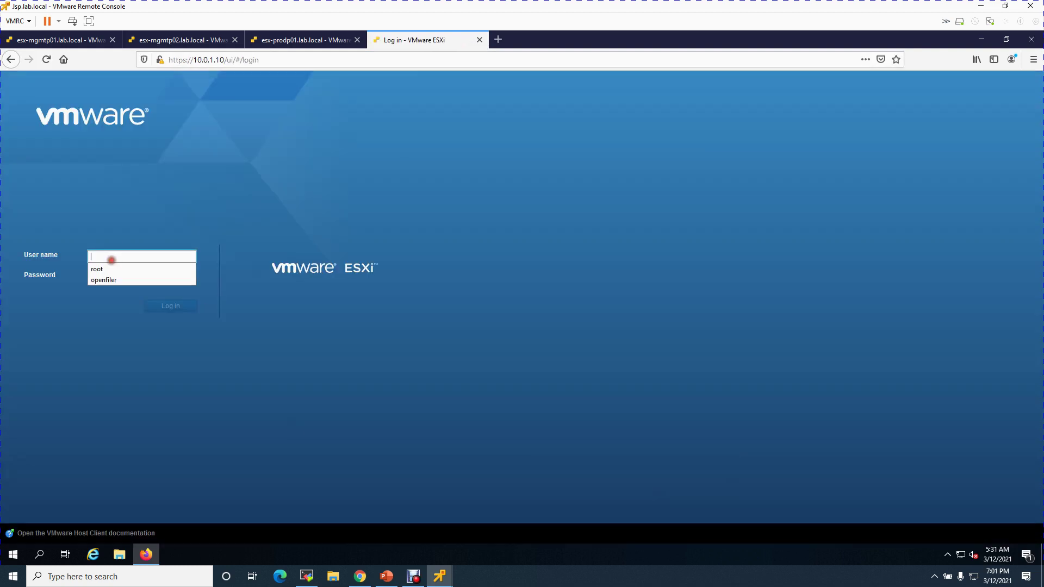
text(root)
key(Tab)
text(•)
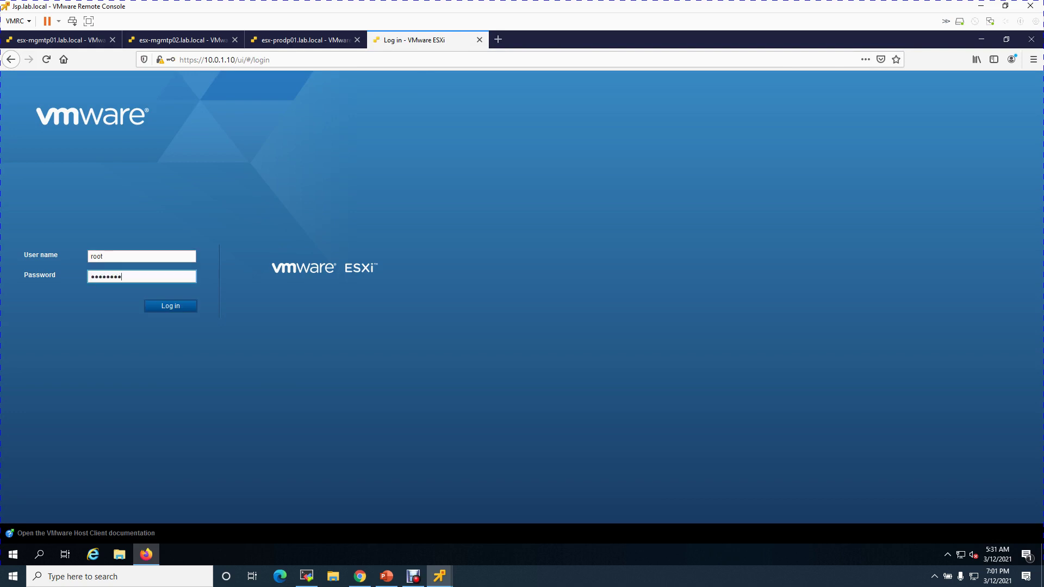
key(Return)
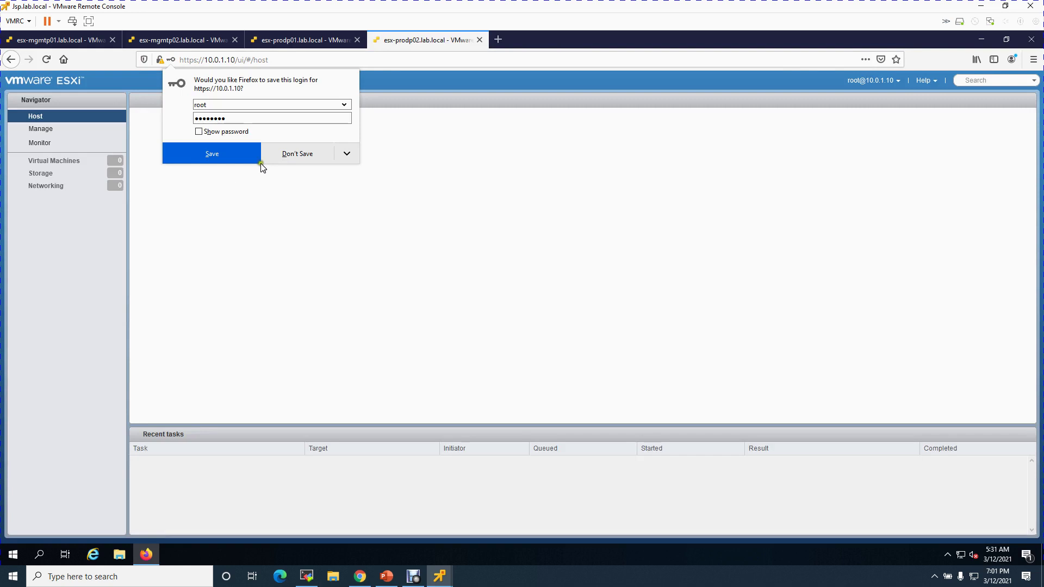
click(295, 154)
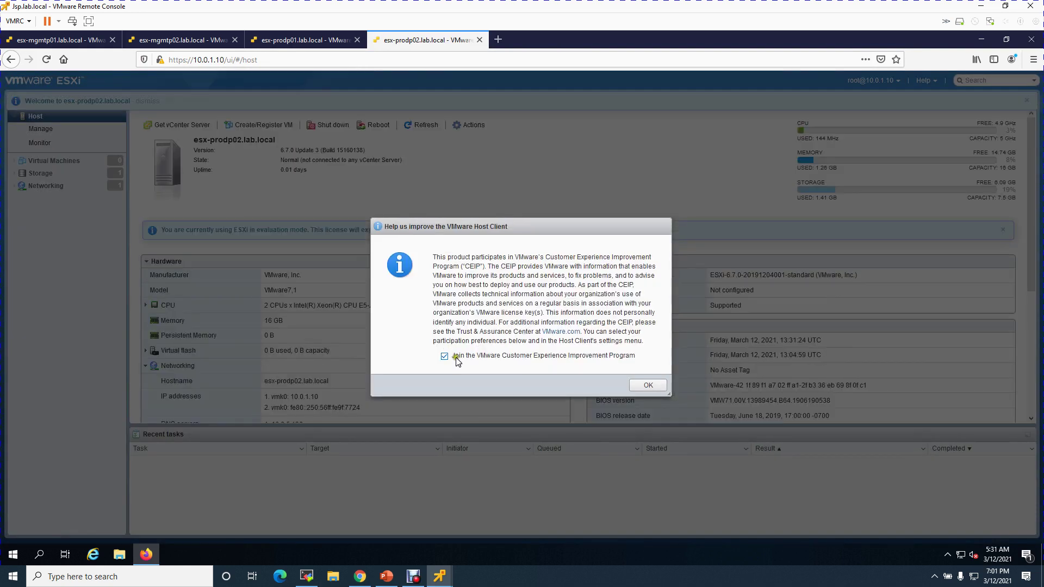
click(648, 385)
click(46, 180)
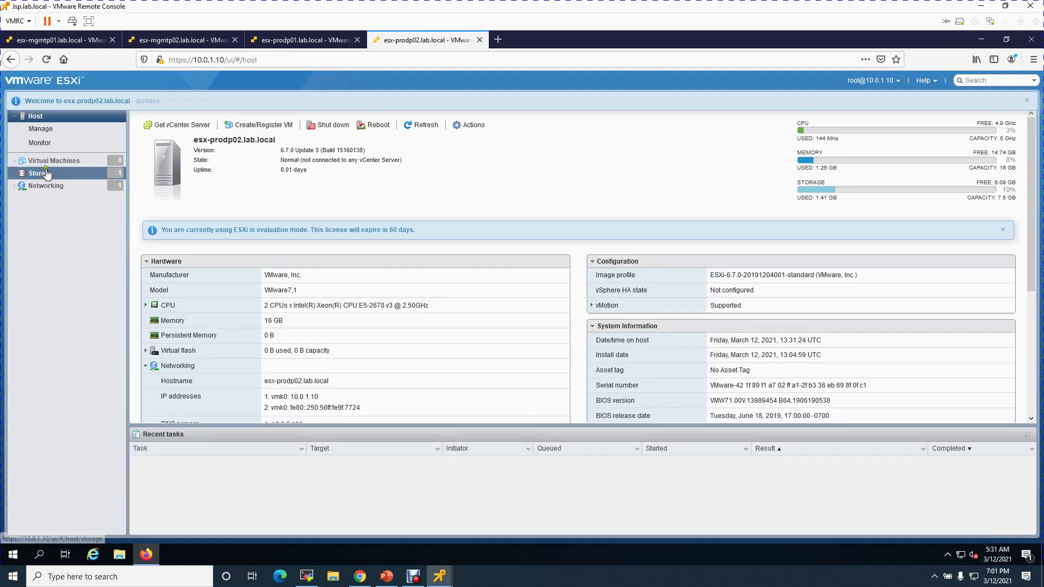
click(47, 185)
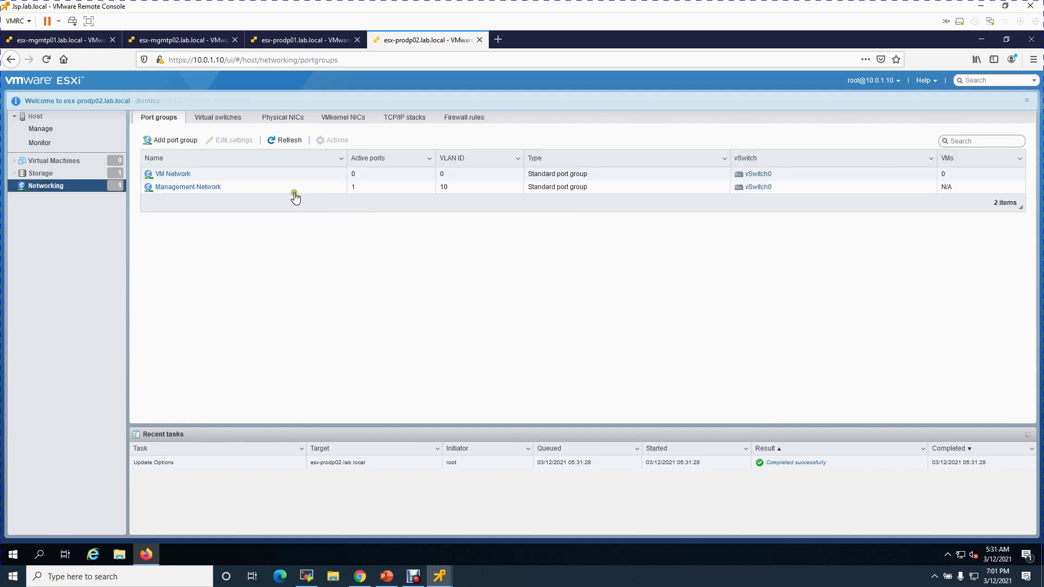
click(214, 120)
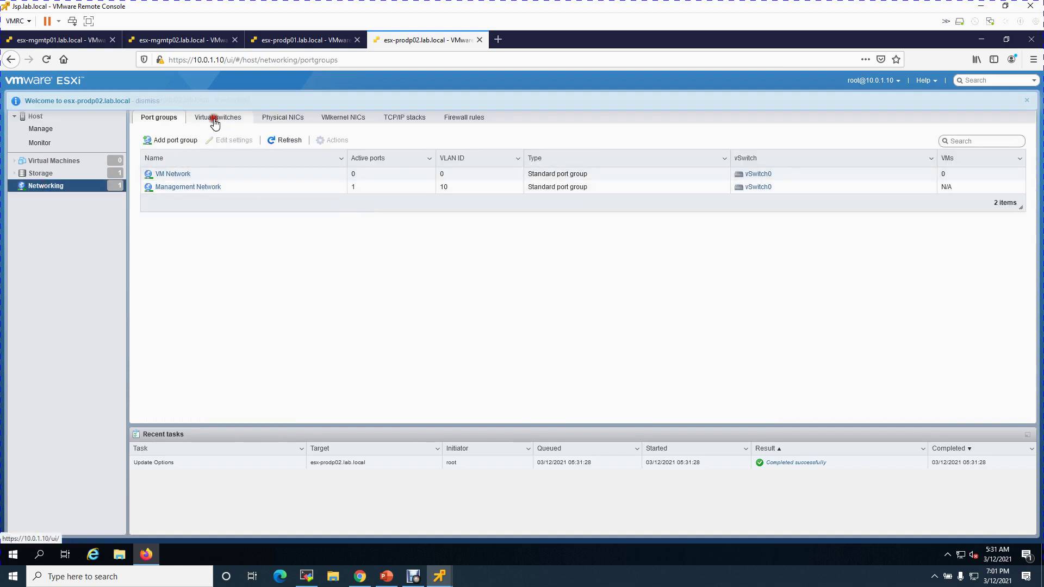
click(166, 173)
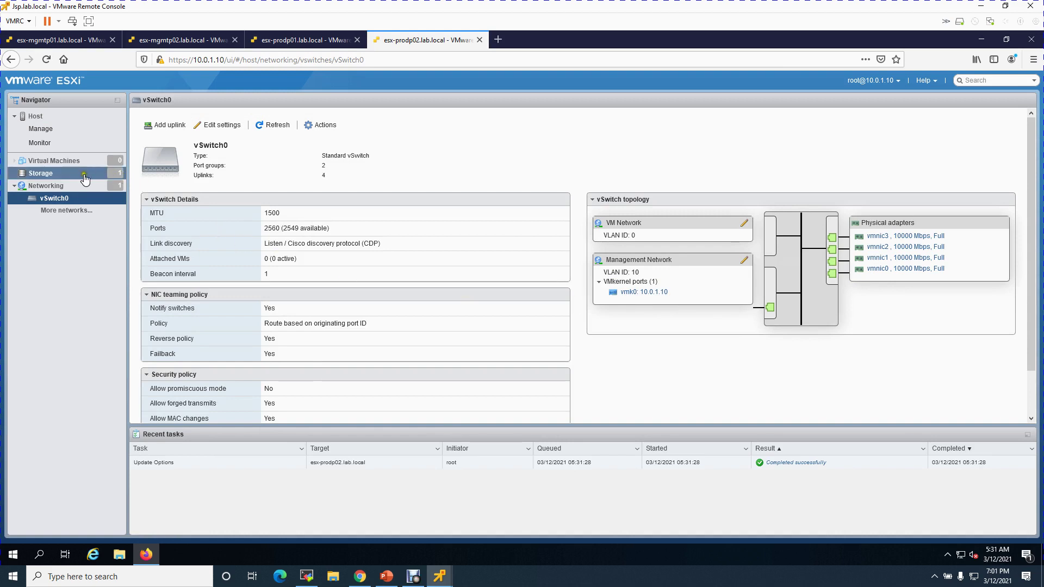
click(42, 114)
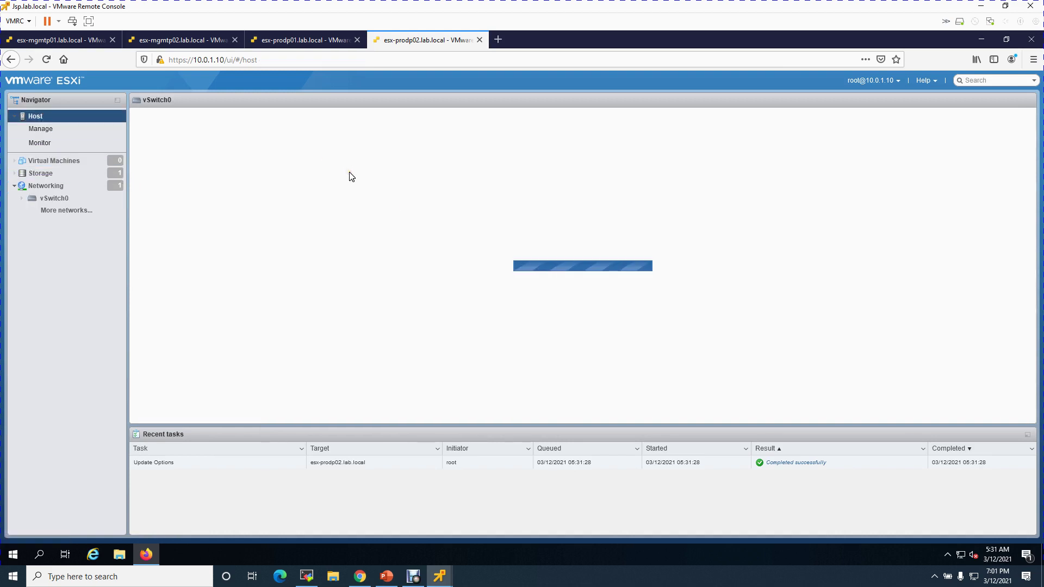
mouse_move(268, 304)
mouse_down()
mouse_move(366, 301)
mouse_move(268, 321)
mouse_up()
click(303, 325)
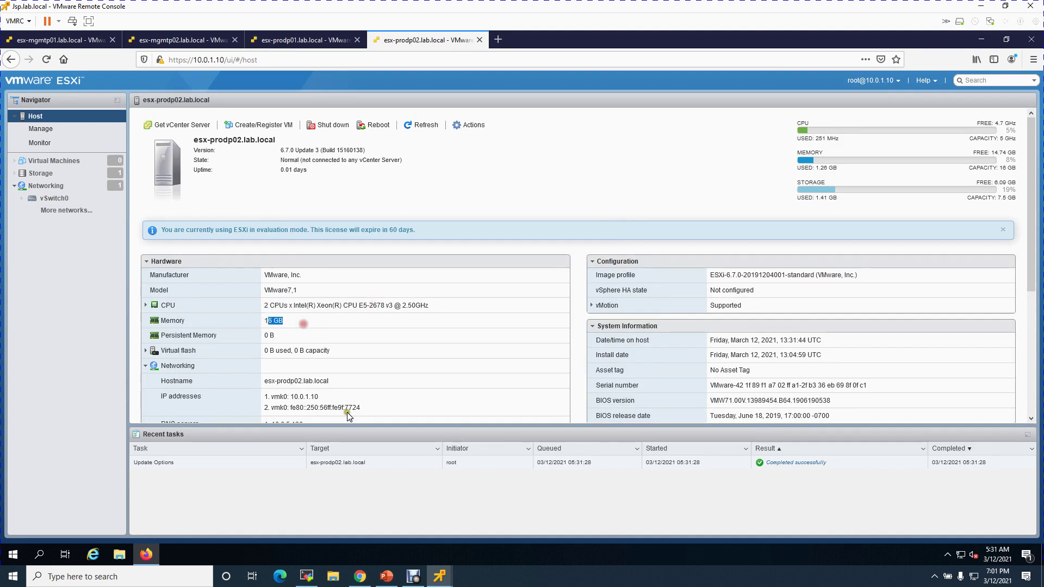
scroll(282, 383, down, 5)
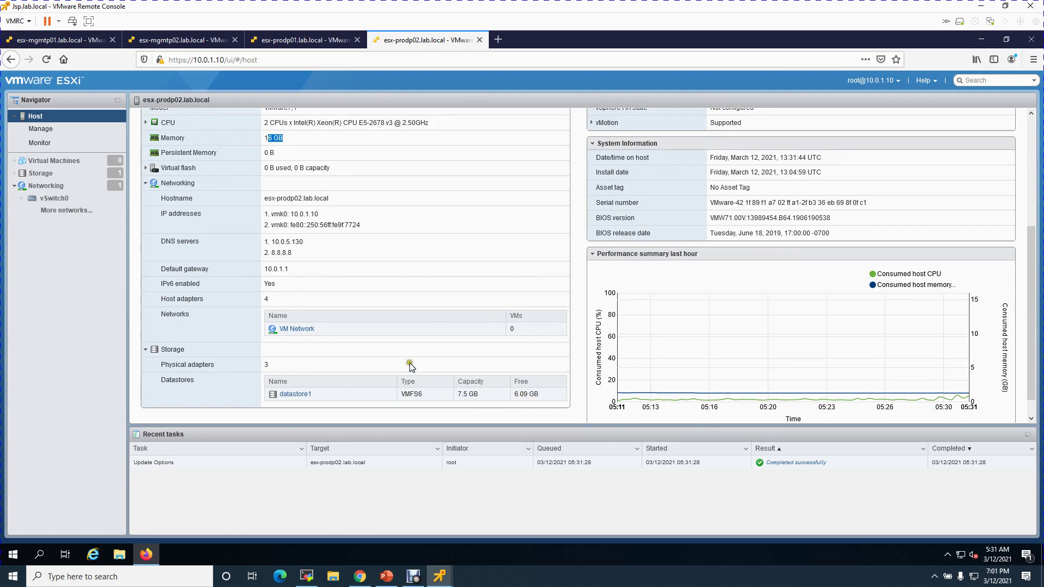
scroll(409, 363, up, 5)
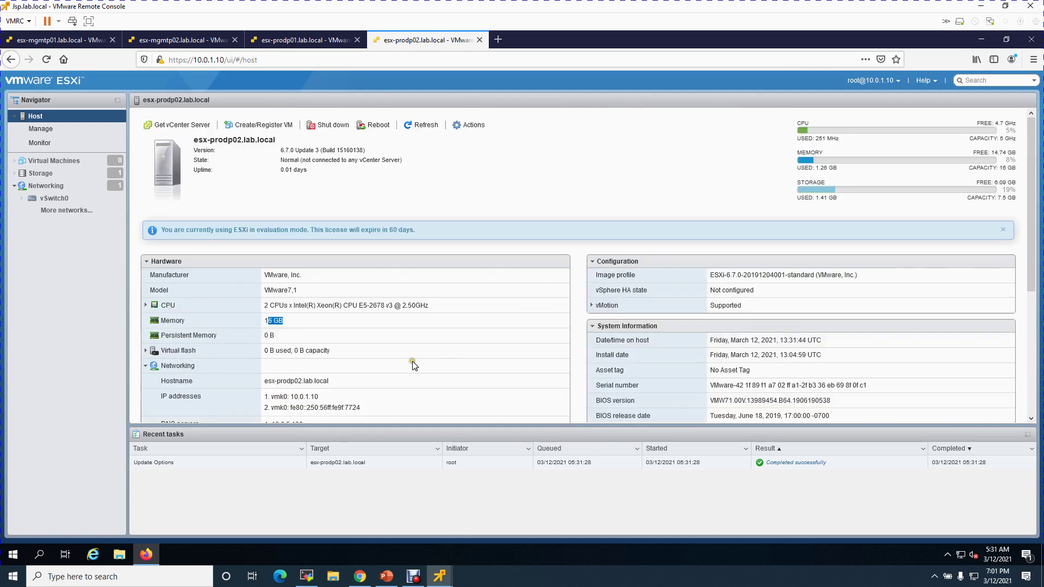
Close the esx-prodp02, esx-prodp01, esx-mgmtp02 and esx-mgmtp01 tabs, then bring up the screen recorder
click(480, 40)
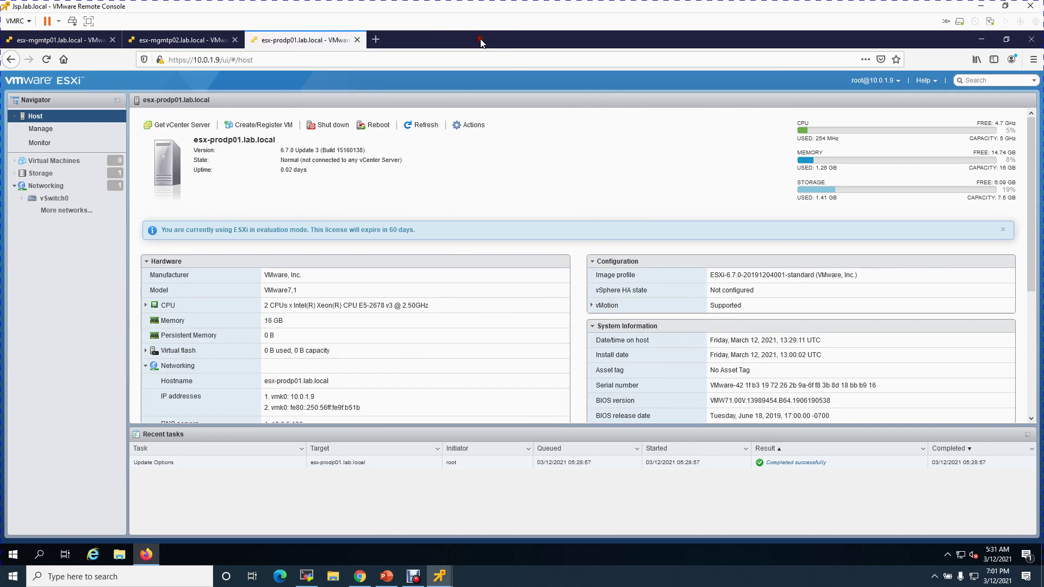
click(360, 40)
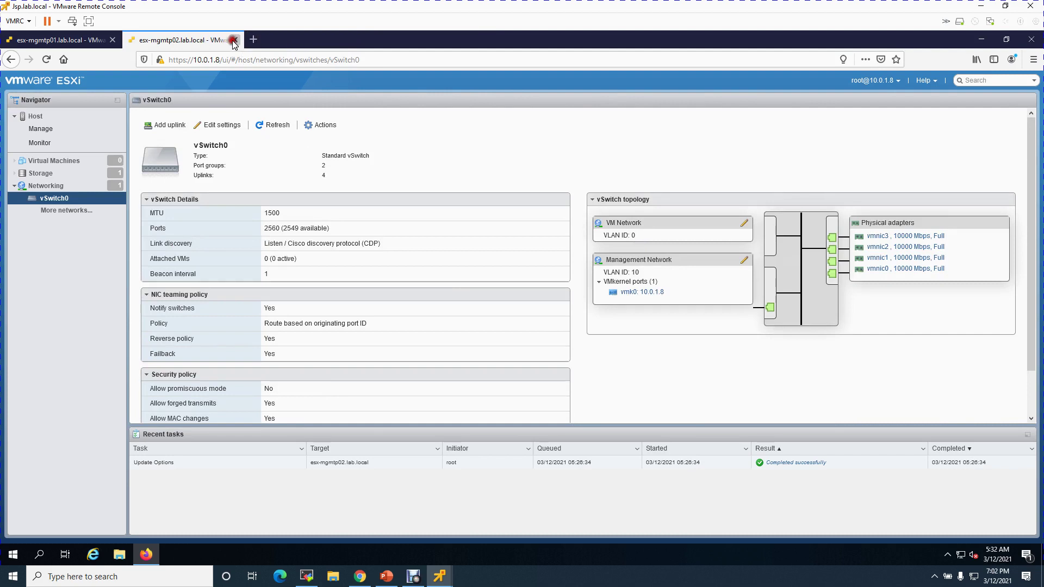
click(235, 40)
click(113, 40)
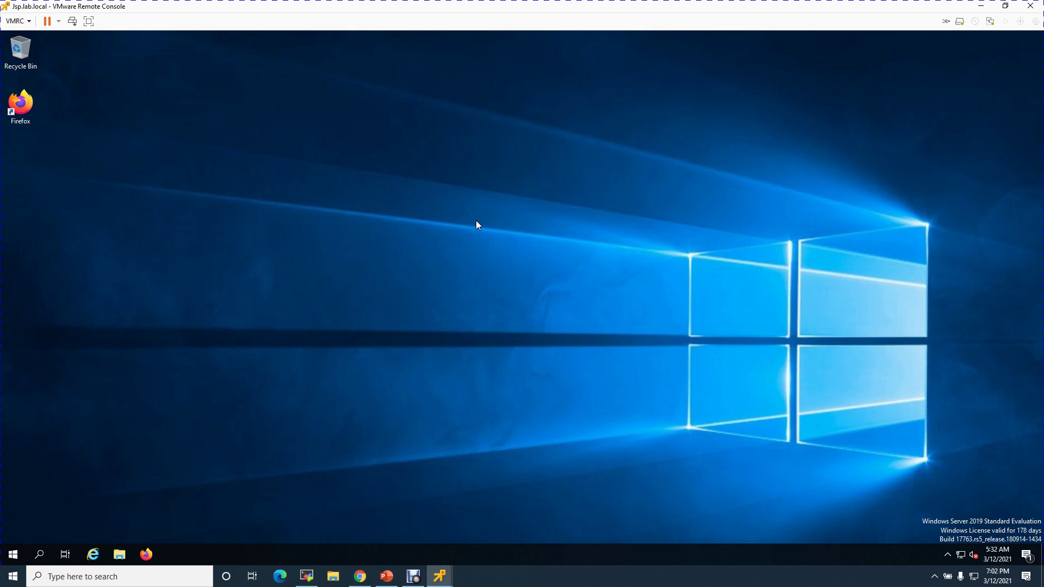
click(414, 576)
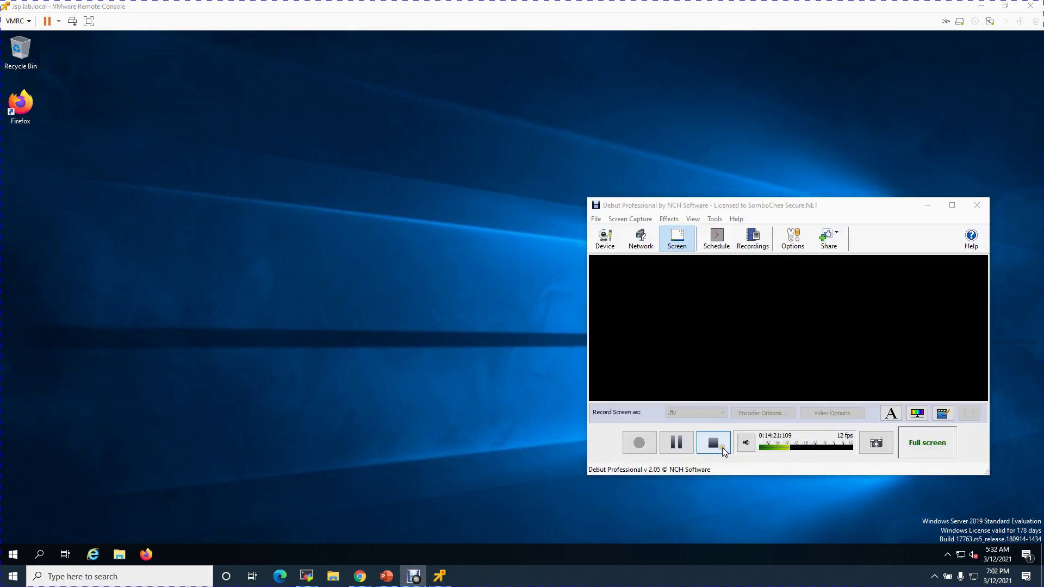